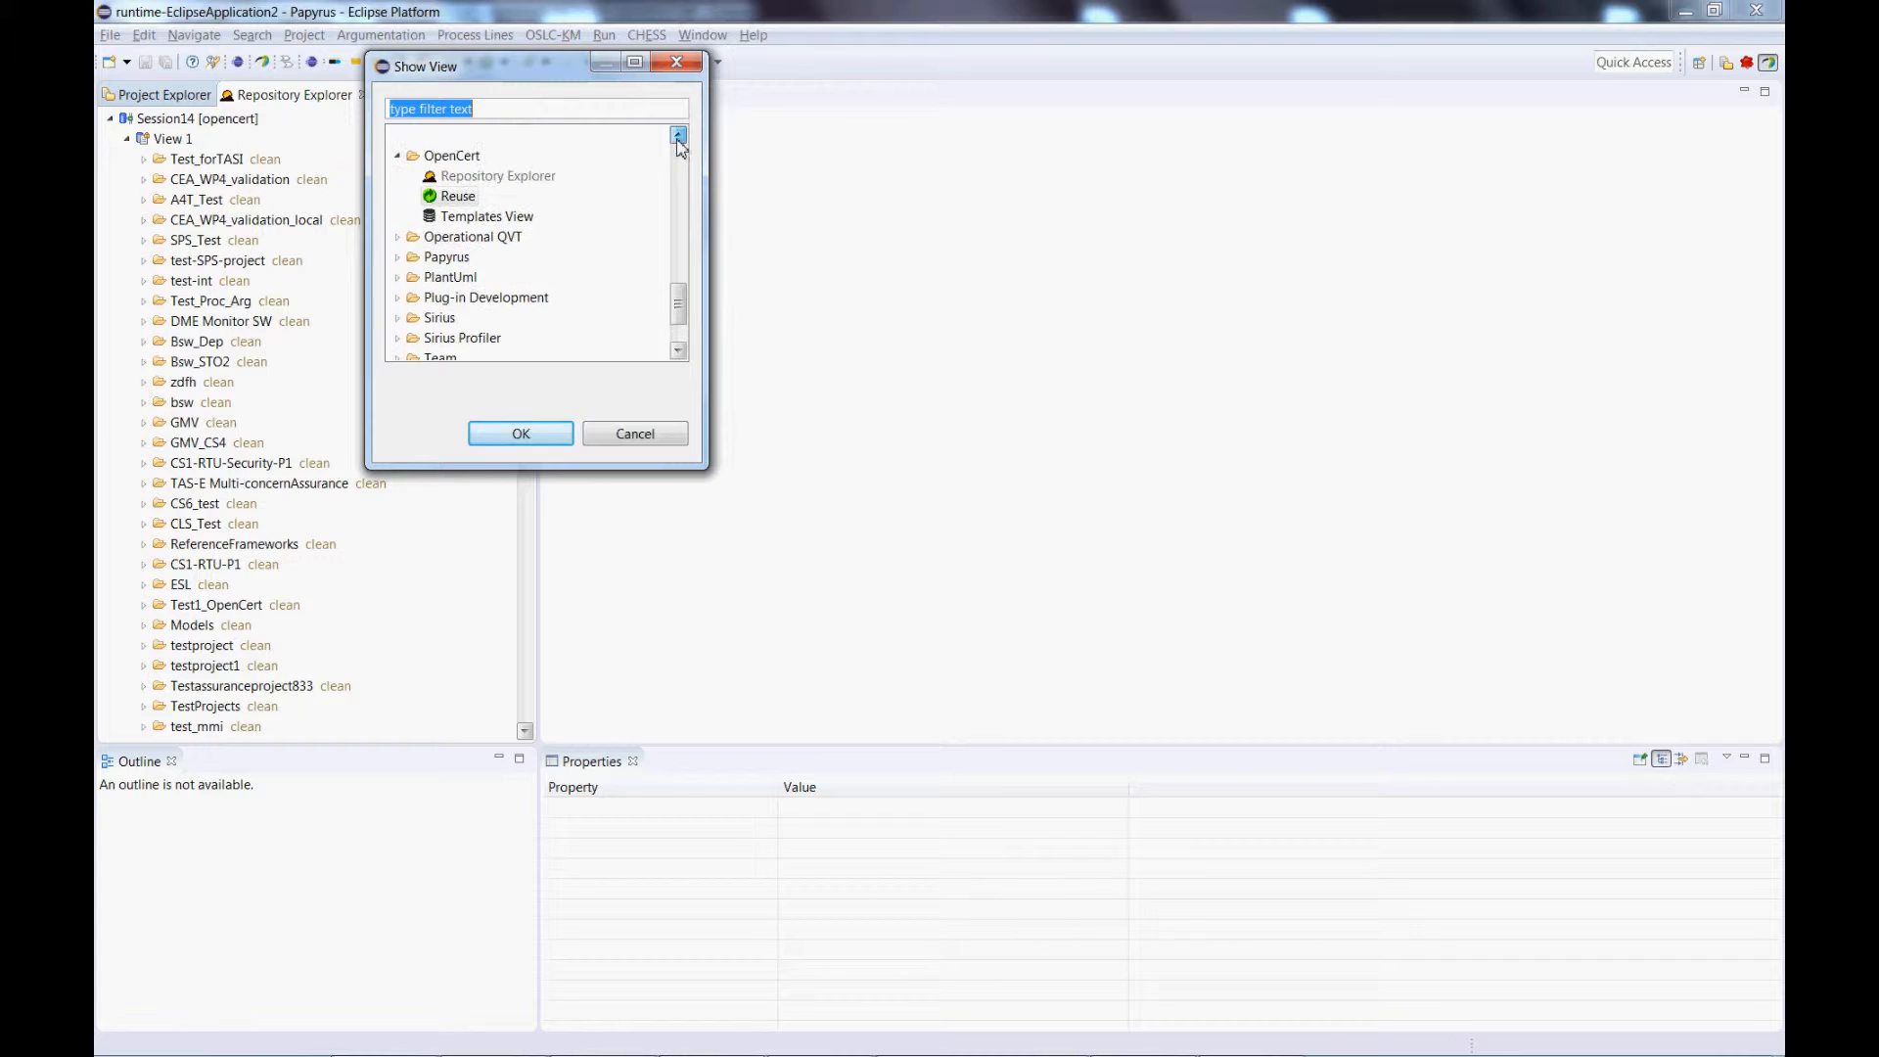
Show the OpenCert Reuse view in the workbench
left_click(679, 140)
left_click(679, 140)
left_click(456, 258)
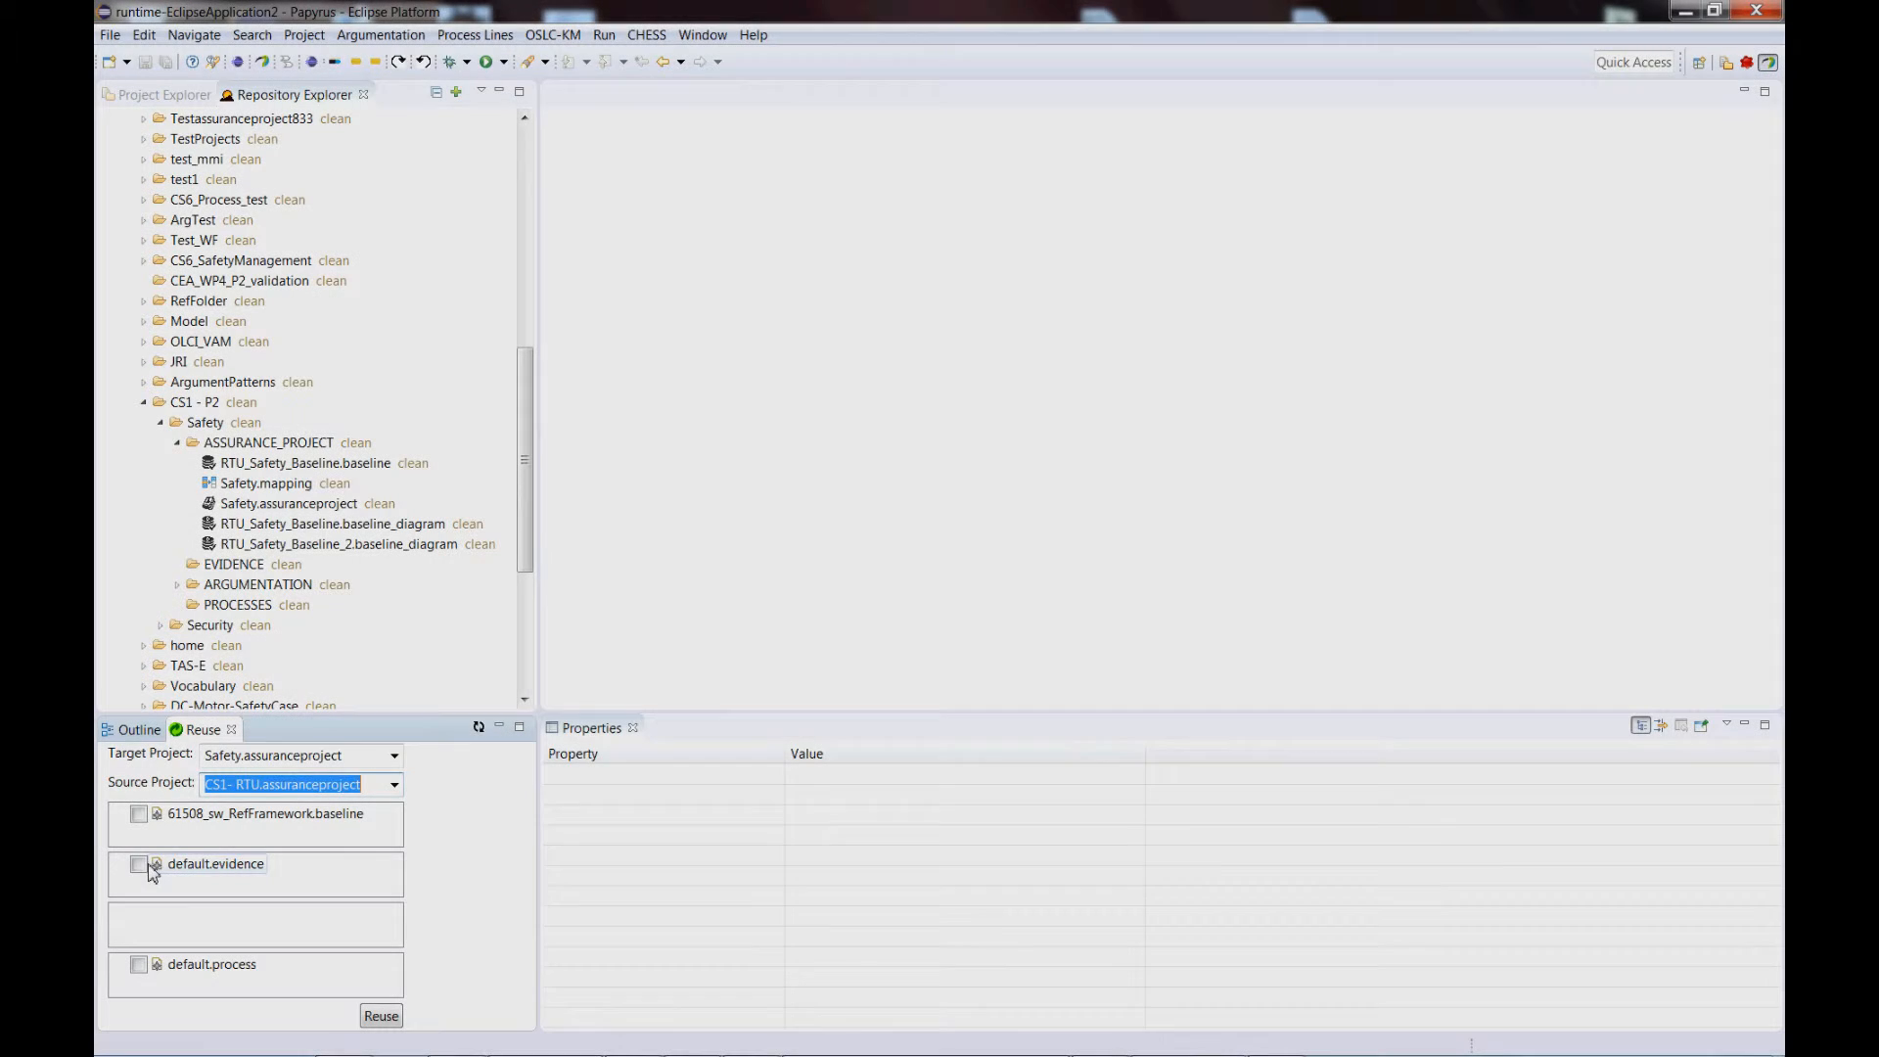
Reuse the default.evidence and default.process models from CS1- RTU in the Safety project, and expand its EVIDENCE and PROCESSES folders
left_click(138, 865)
left_click(138, 966)
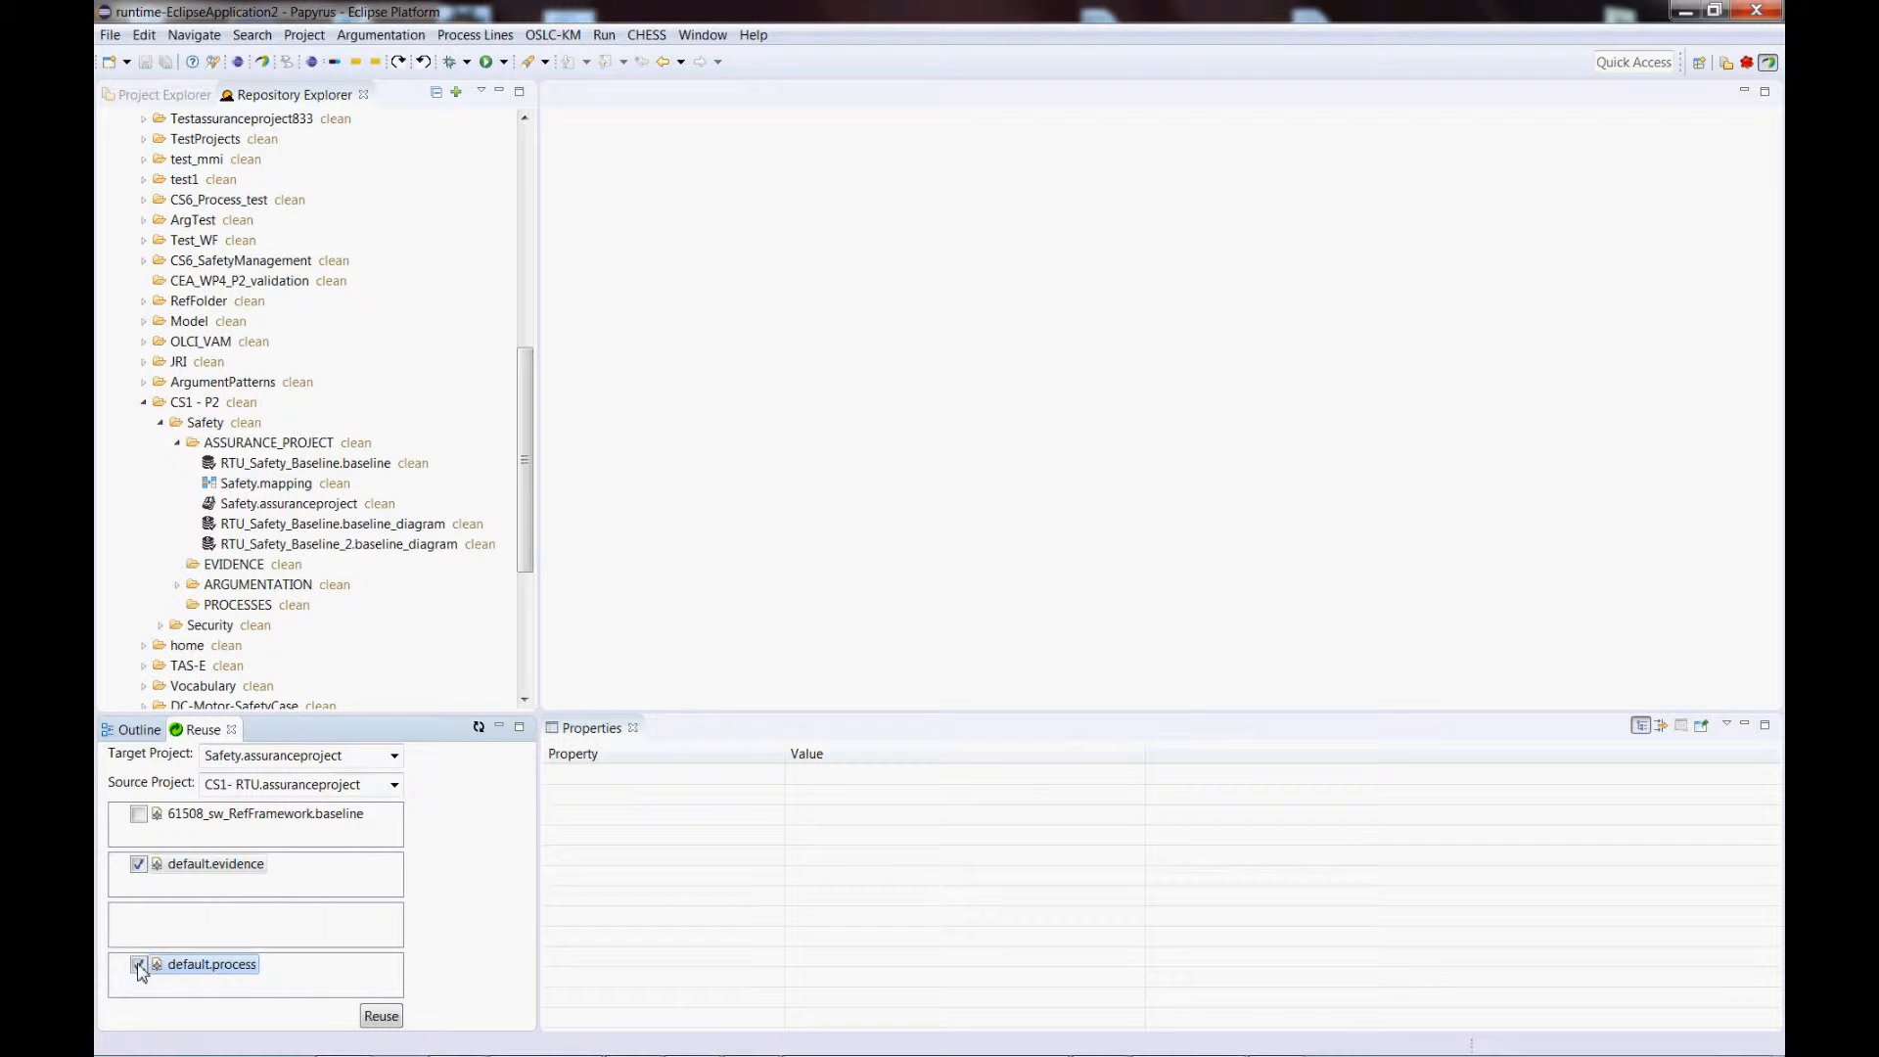
left_click(388, 1020)
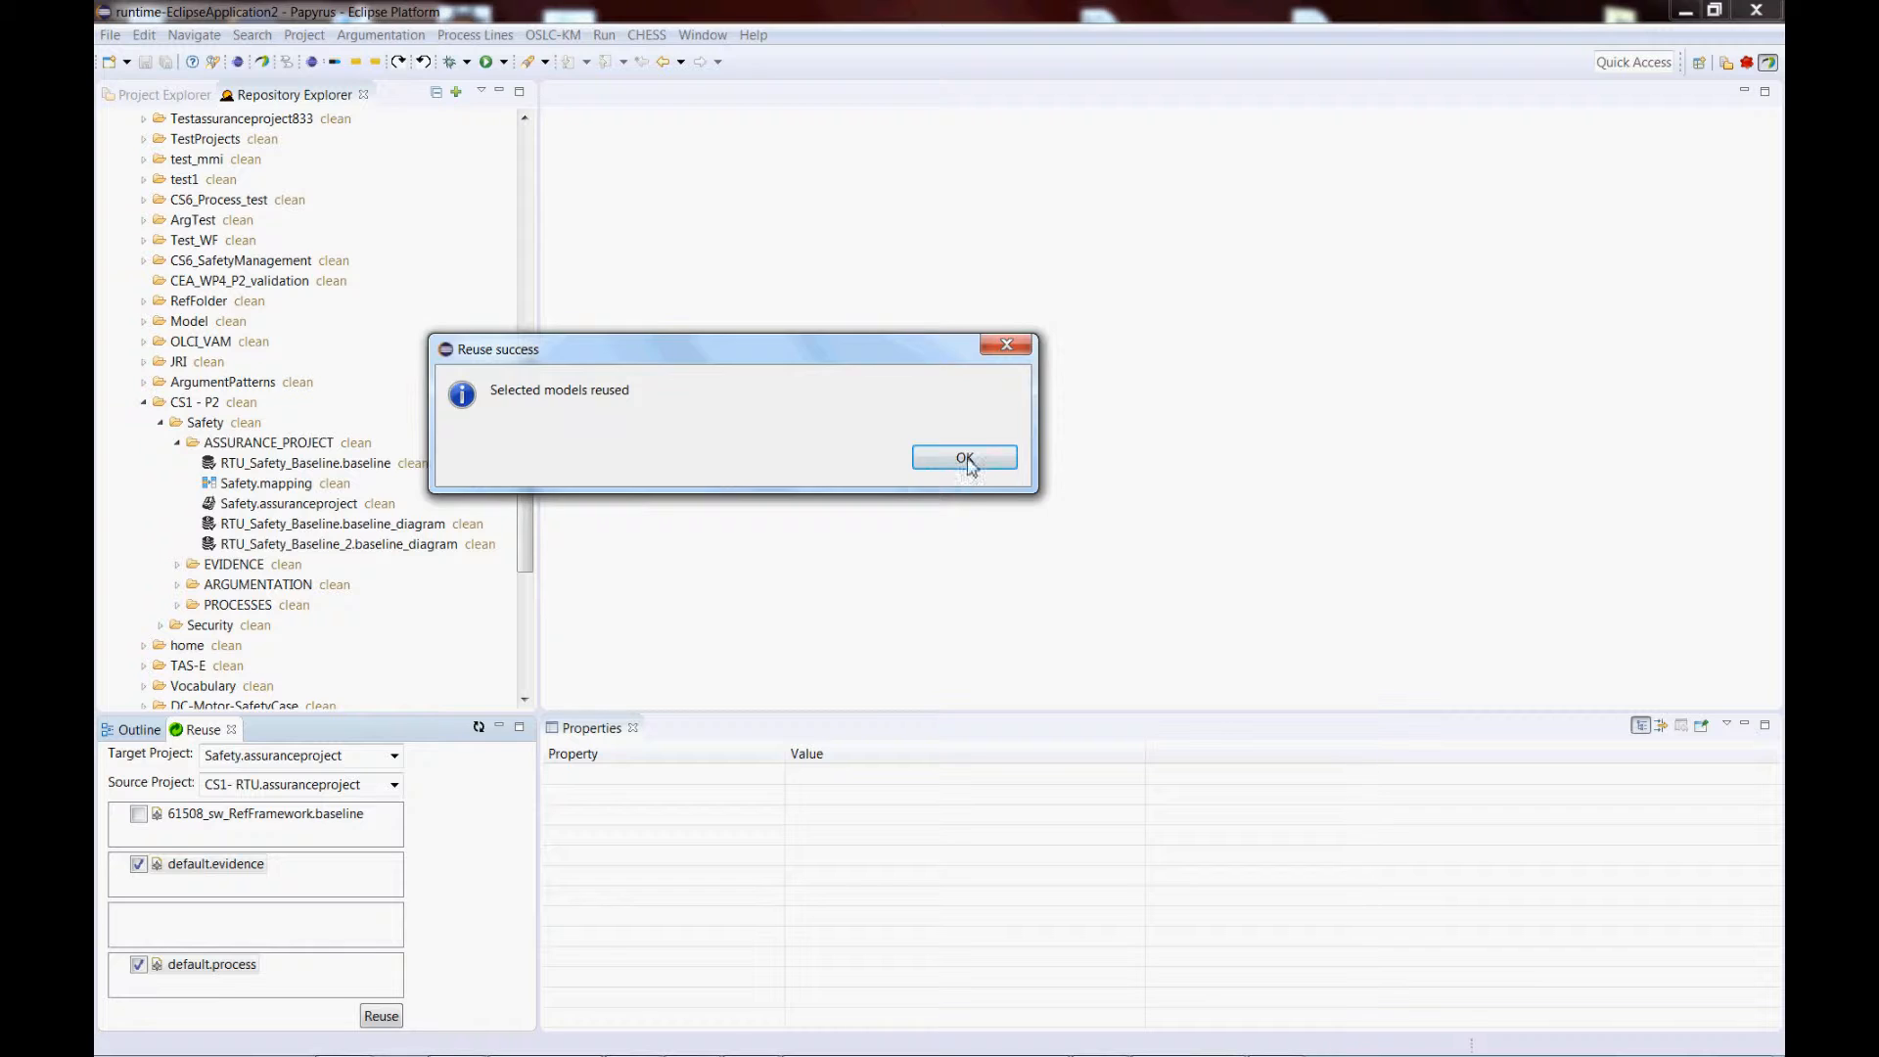
left_click(965, 458)
left_click(177, 605)
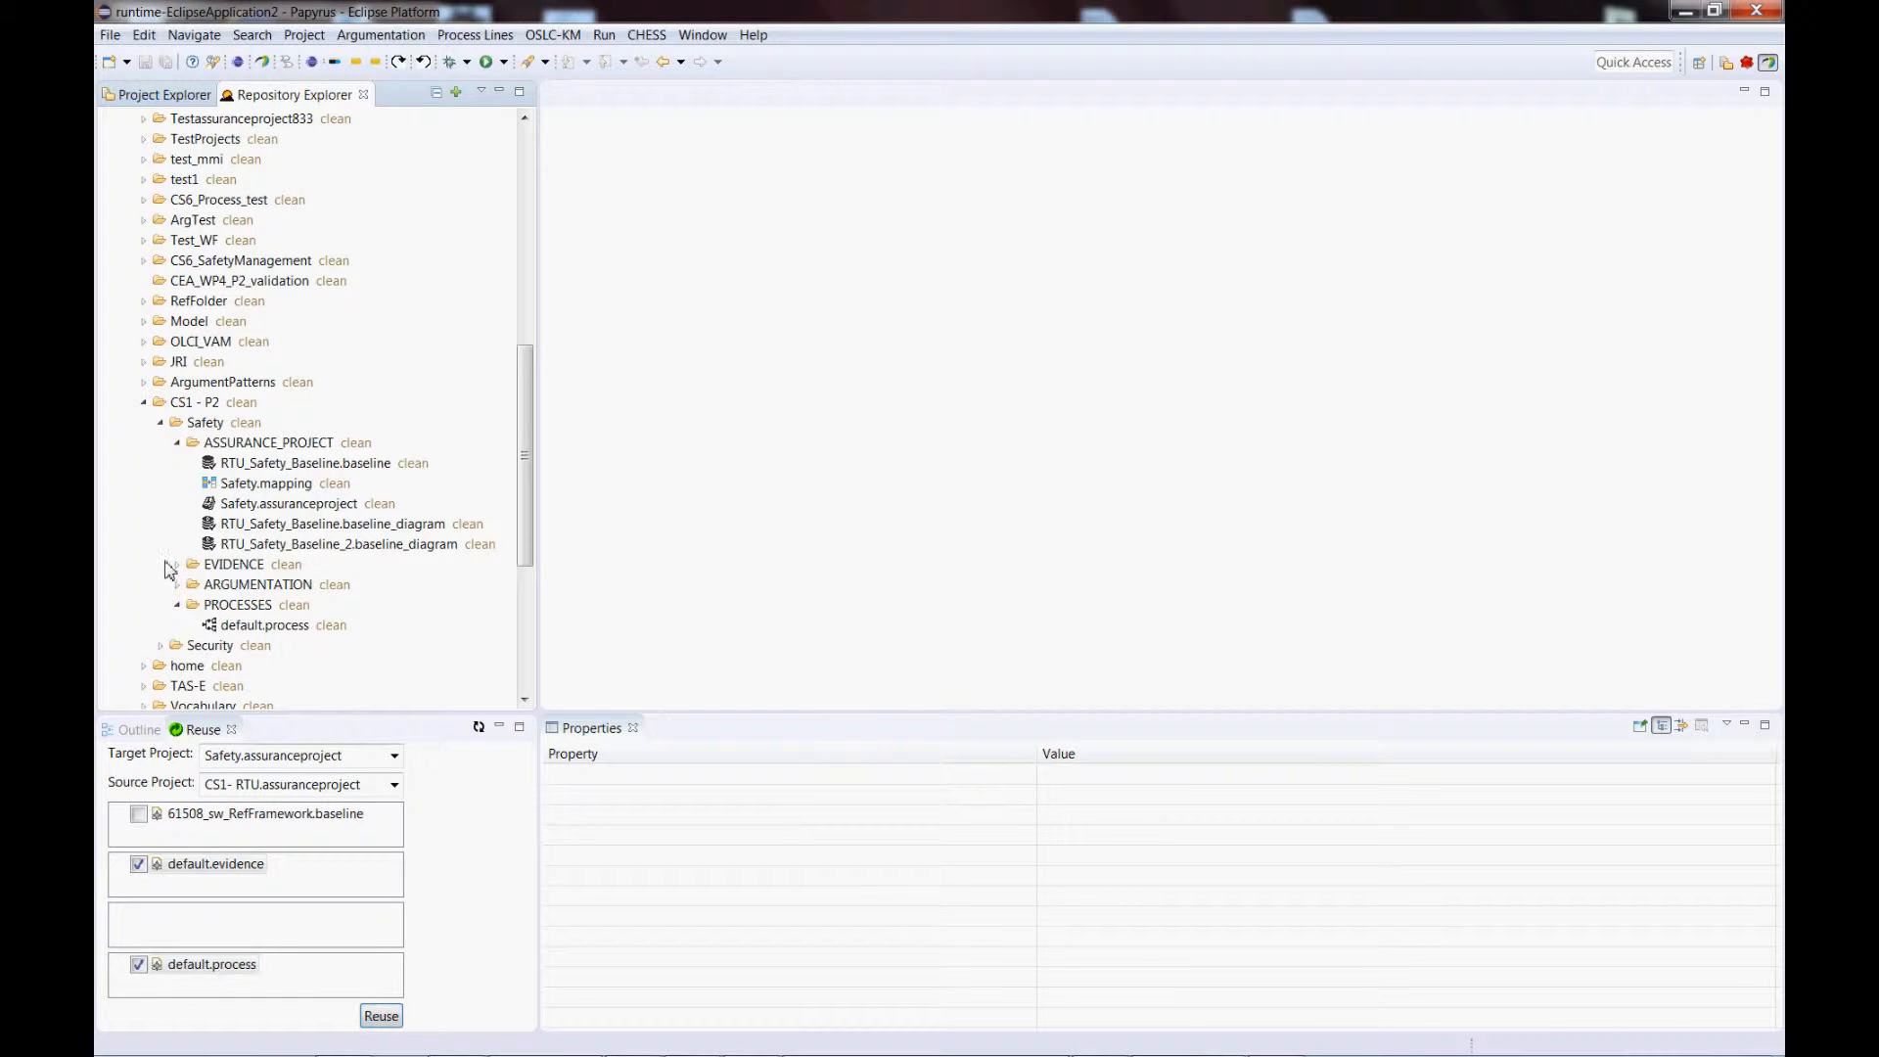
left_click(177, 564)
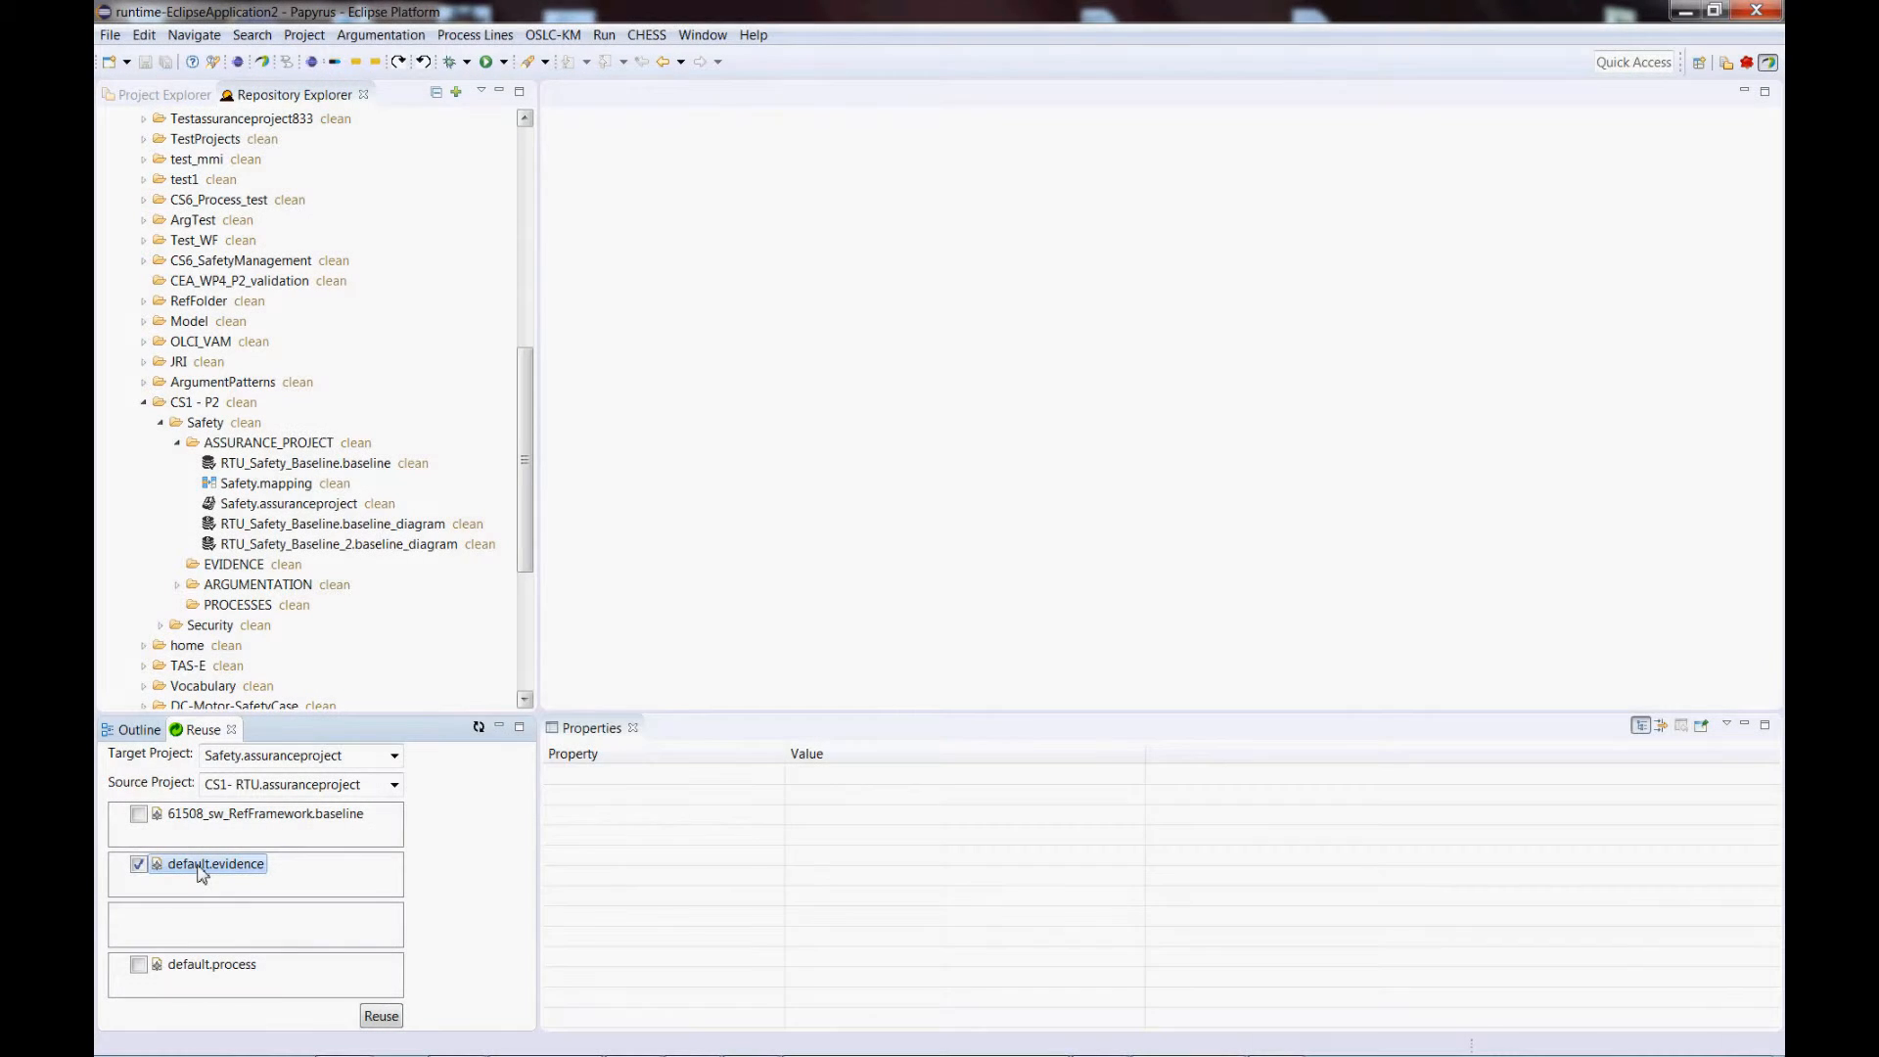
Open the source default.evidence and reuse only artefact definitions DES01, DES06, DES07 and DES08 with their child artefacts
double_click(201, 864)
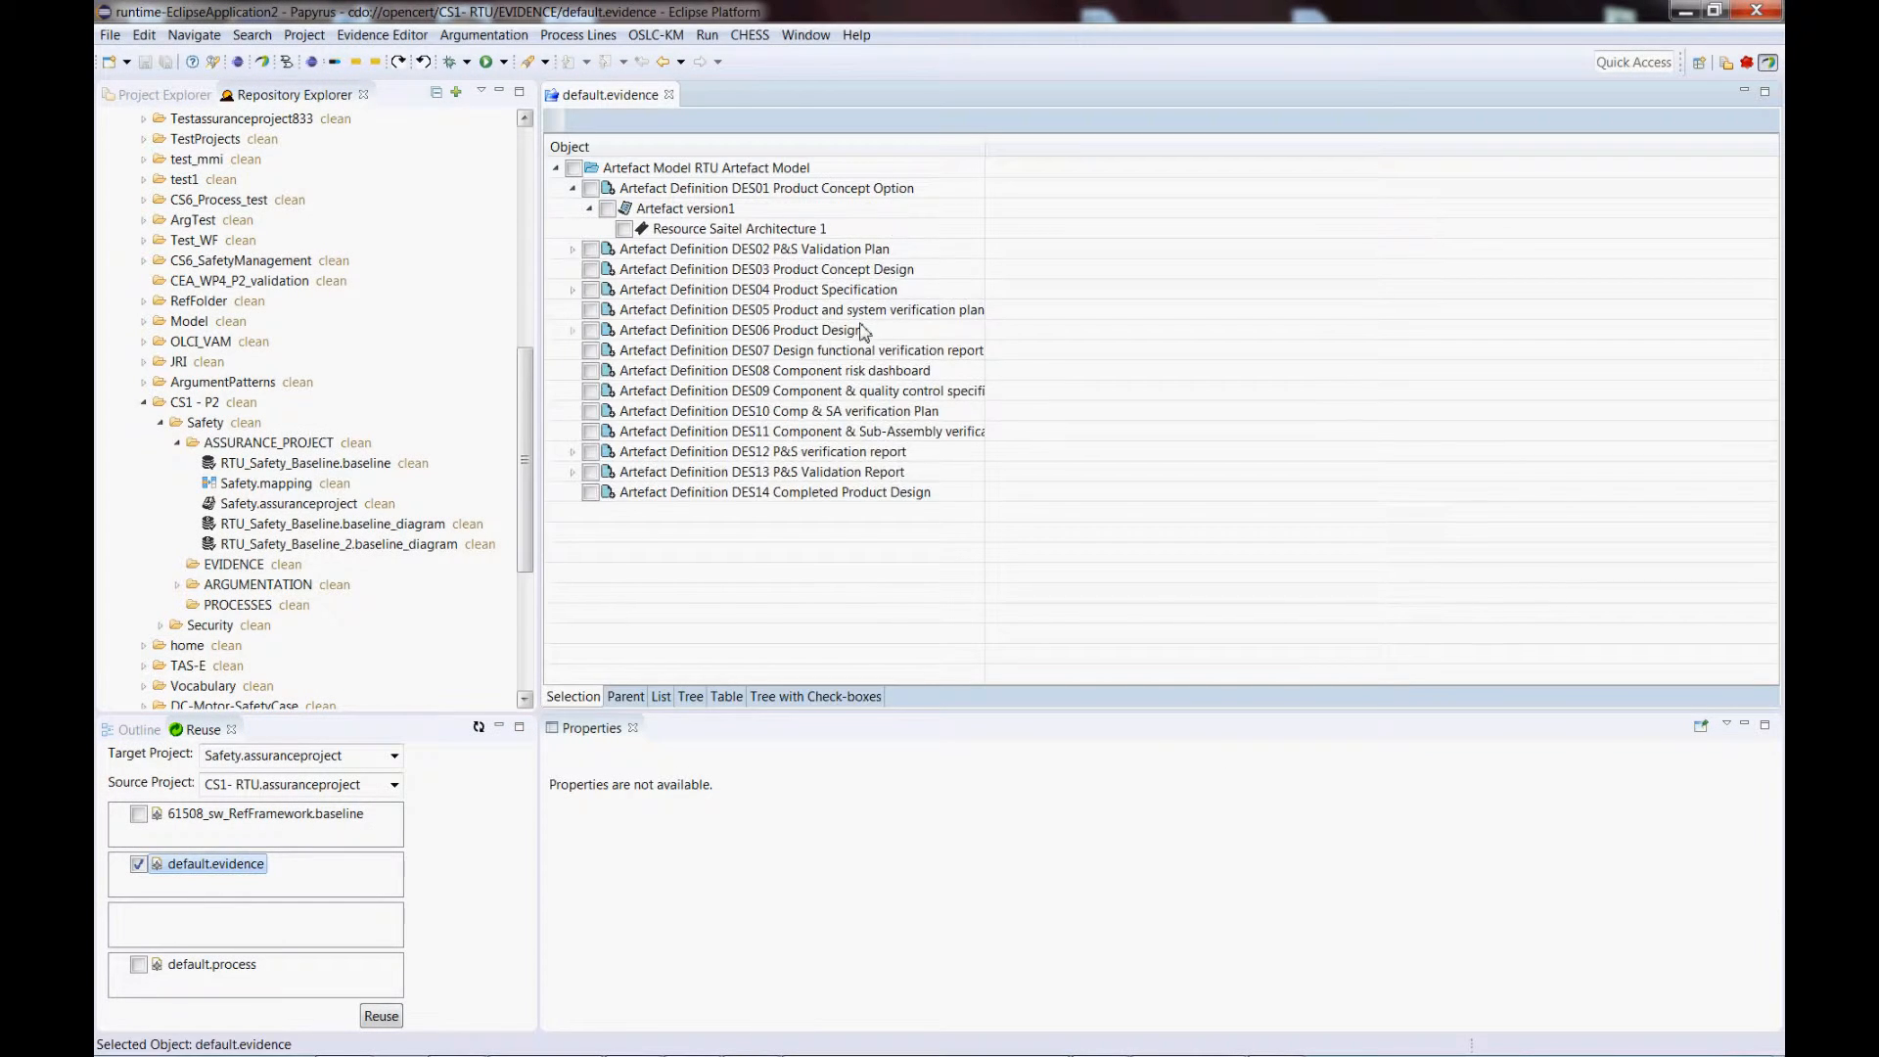
left_click(574, 170)
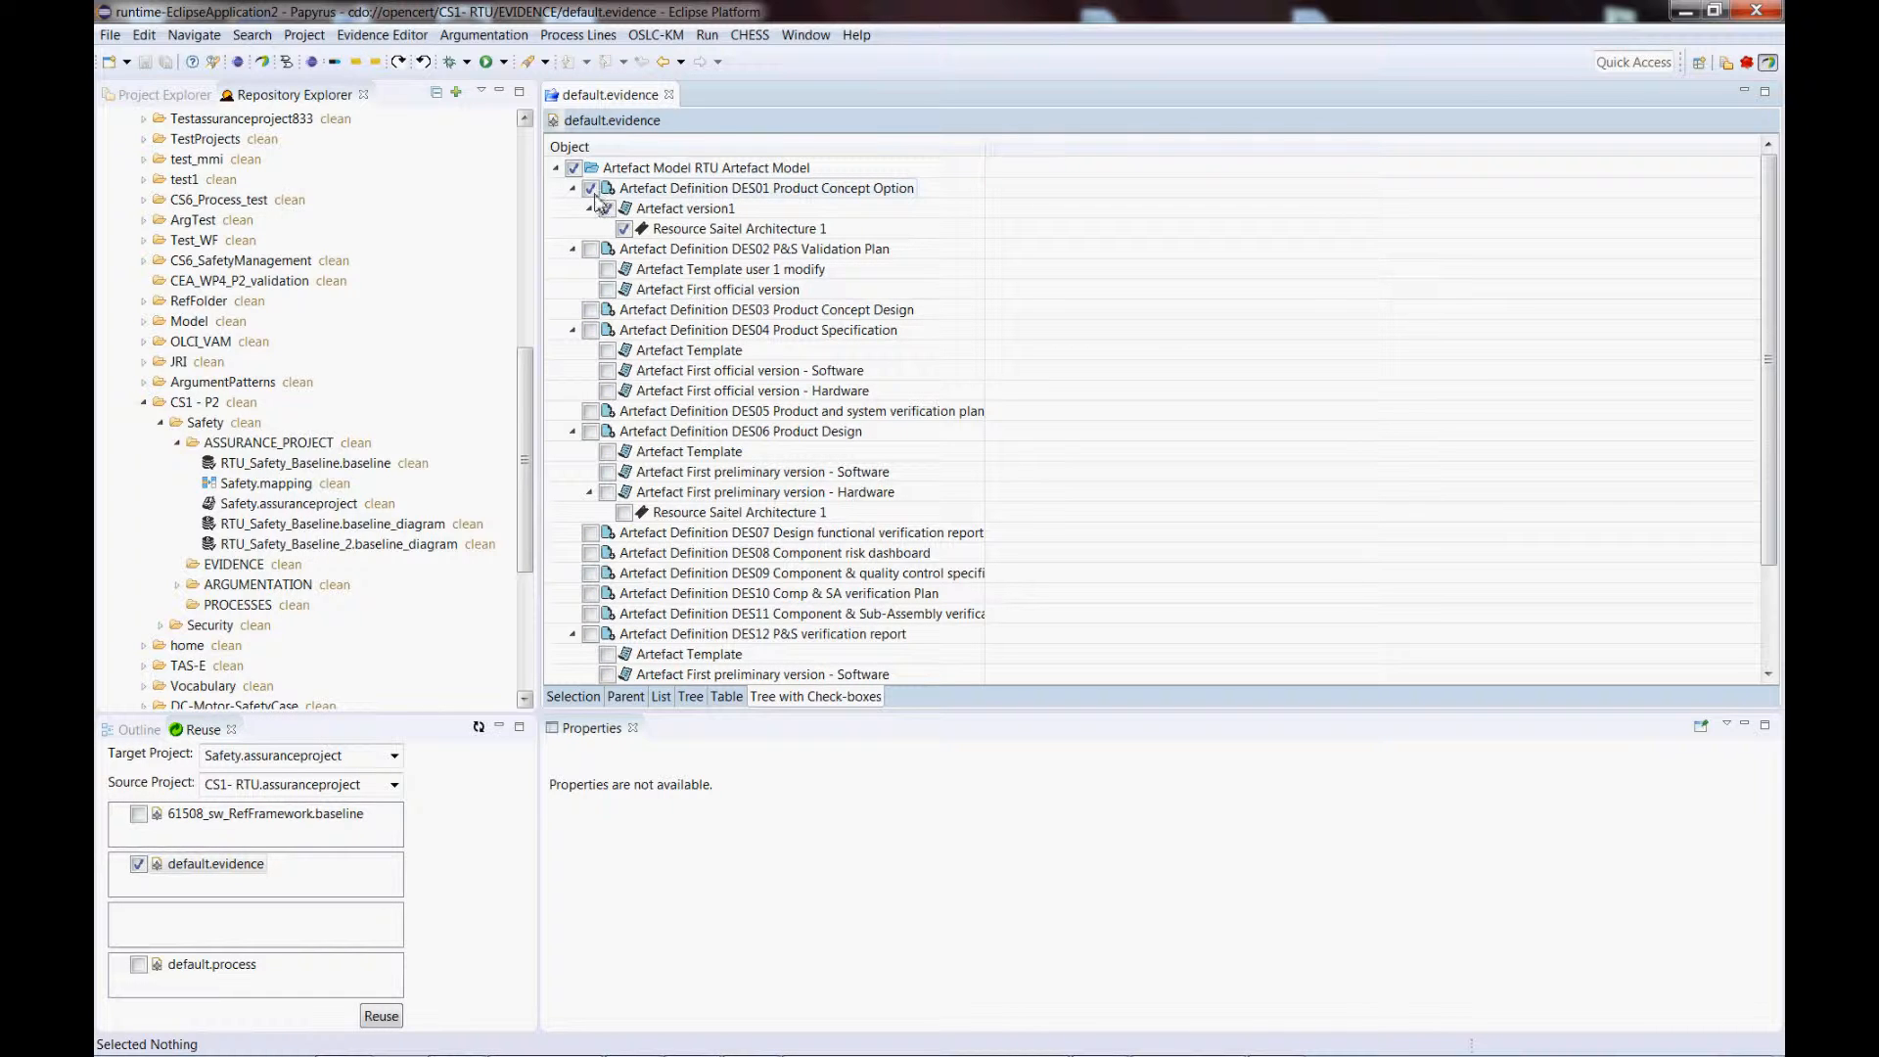
left_click(591, 432)
left_click(590, 531)
left_click(591, 554)
left_click(380, 1016)
left_click(923, 443)
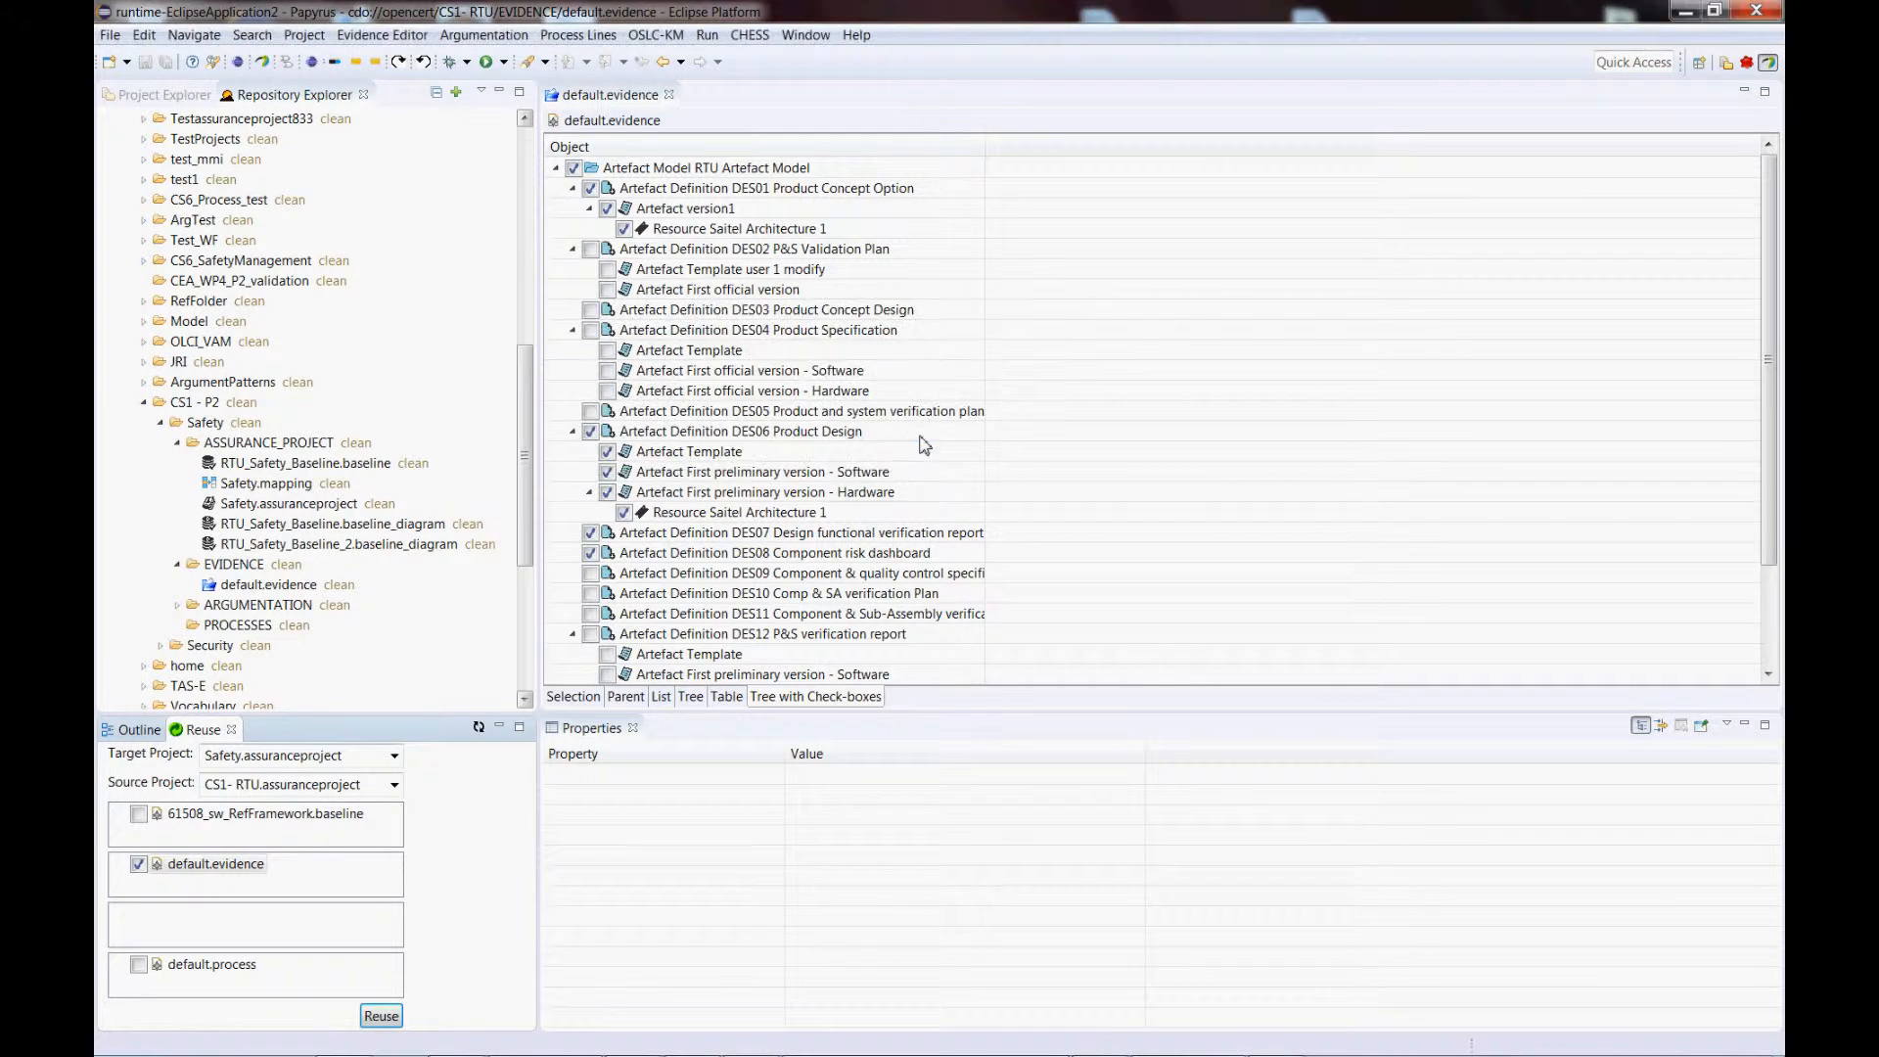
Open default.evidence in the EVIDENCE folder of CS1 - P2 Safety and expand its artefact model to examine the reused definitions
double_click(269, 584)
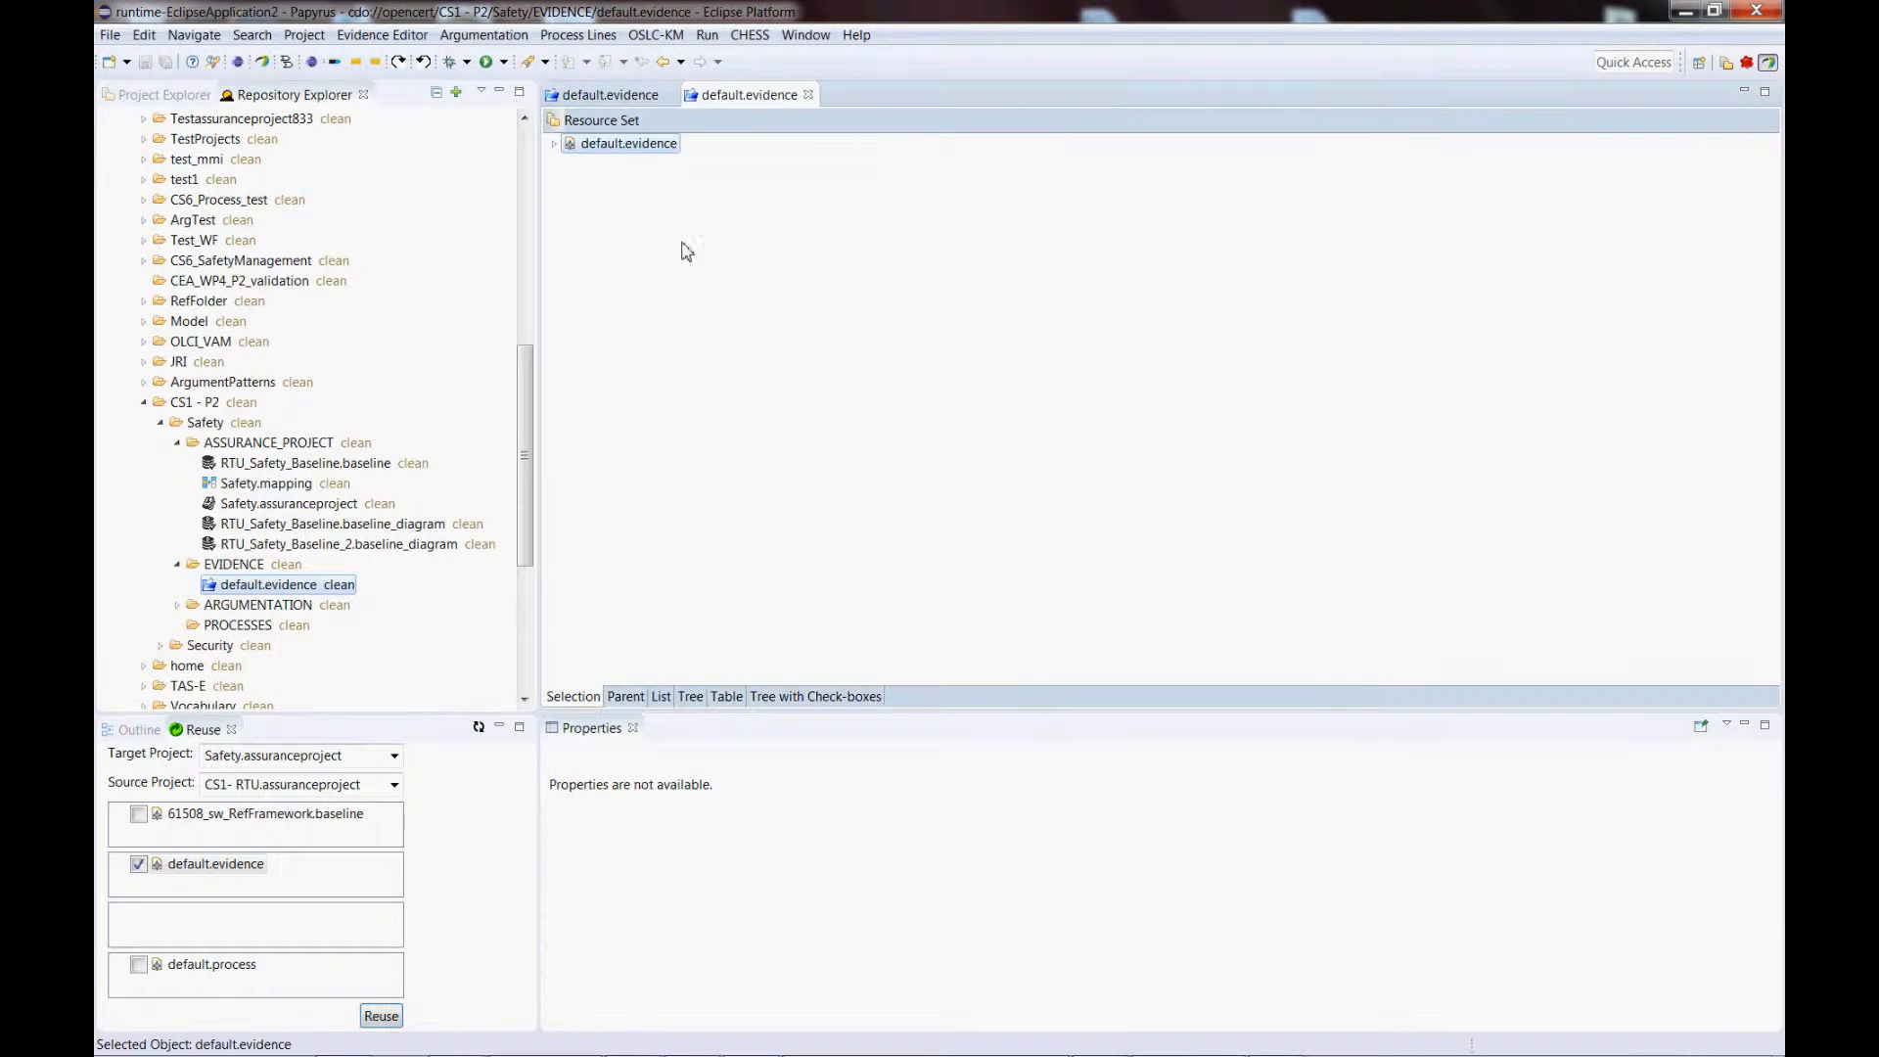
left_click(554, 144)
left_click(572, 164)
left_click(588, 185)
left_click(588, 224)
left_click(605, 285)
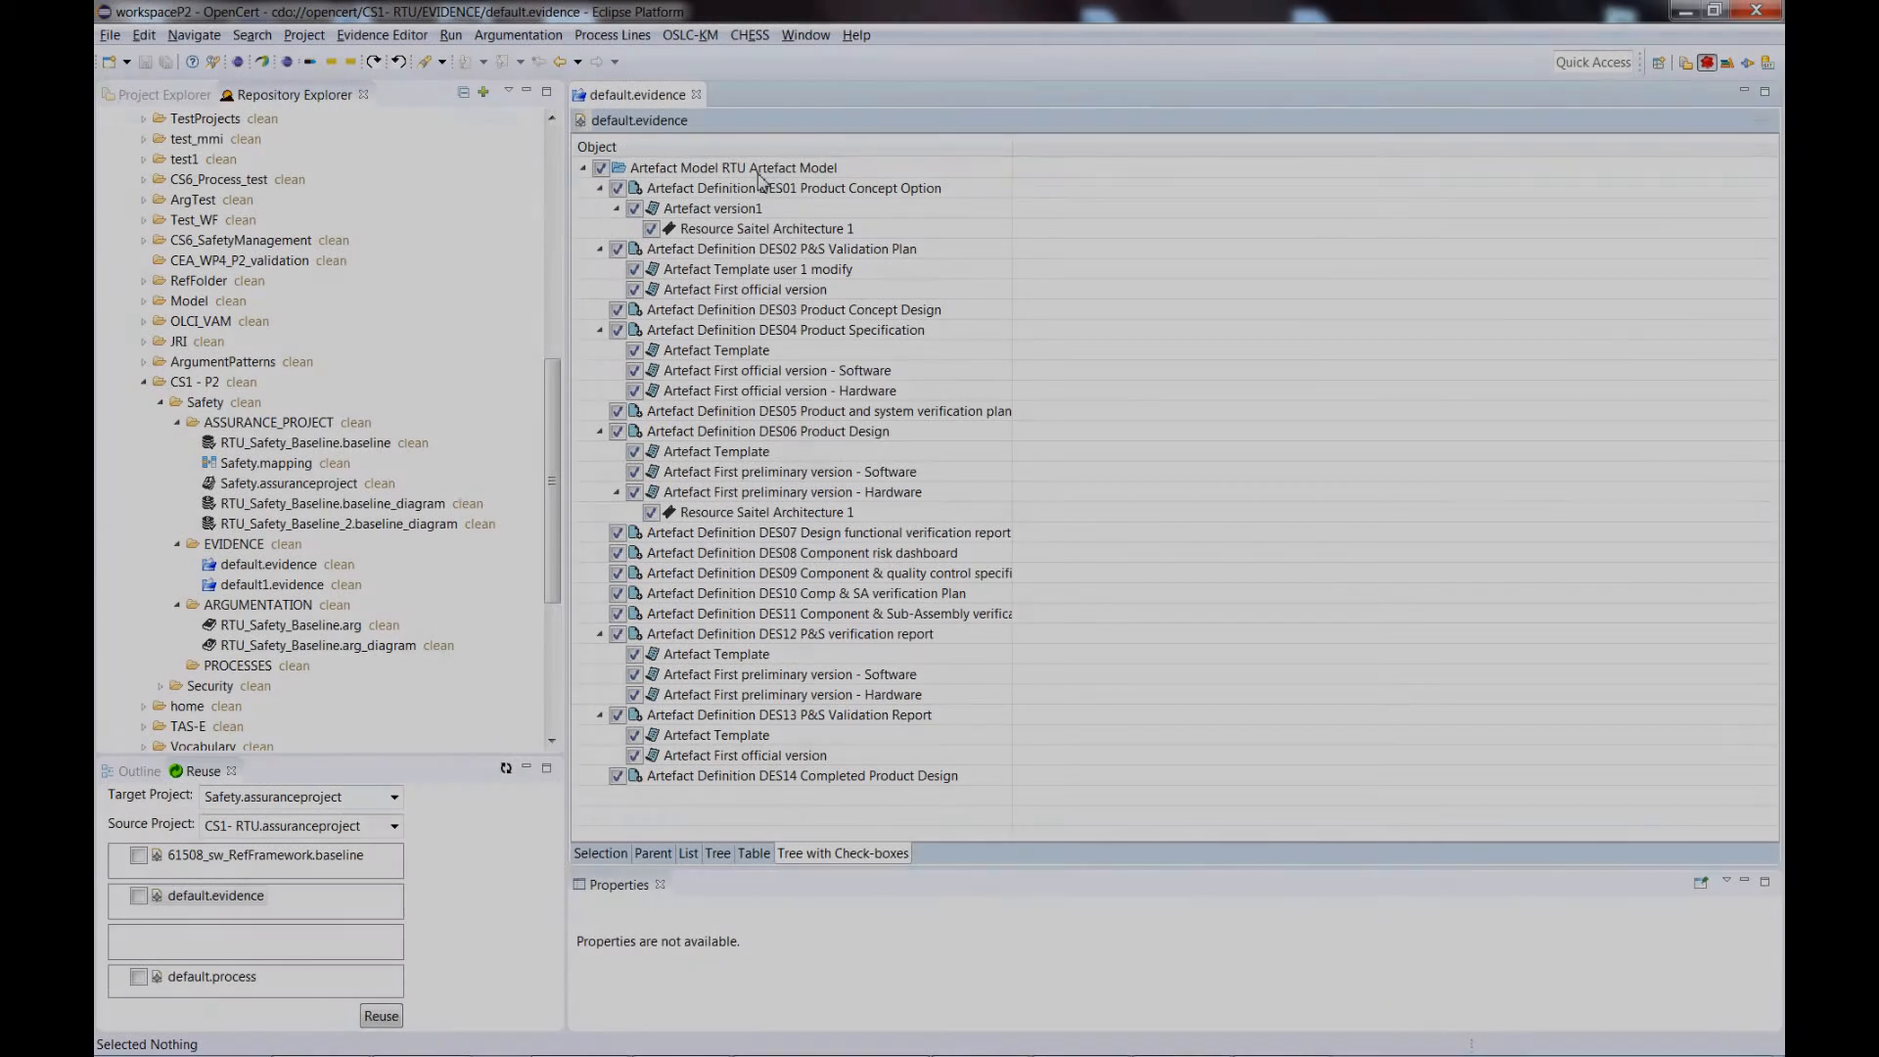
left_click(760, 175)
right_click(753, 171)
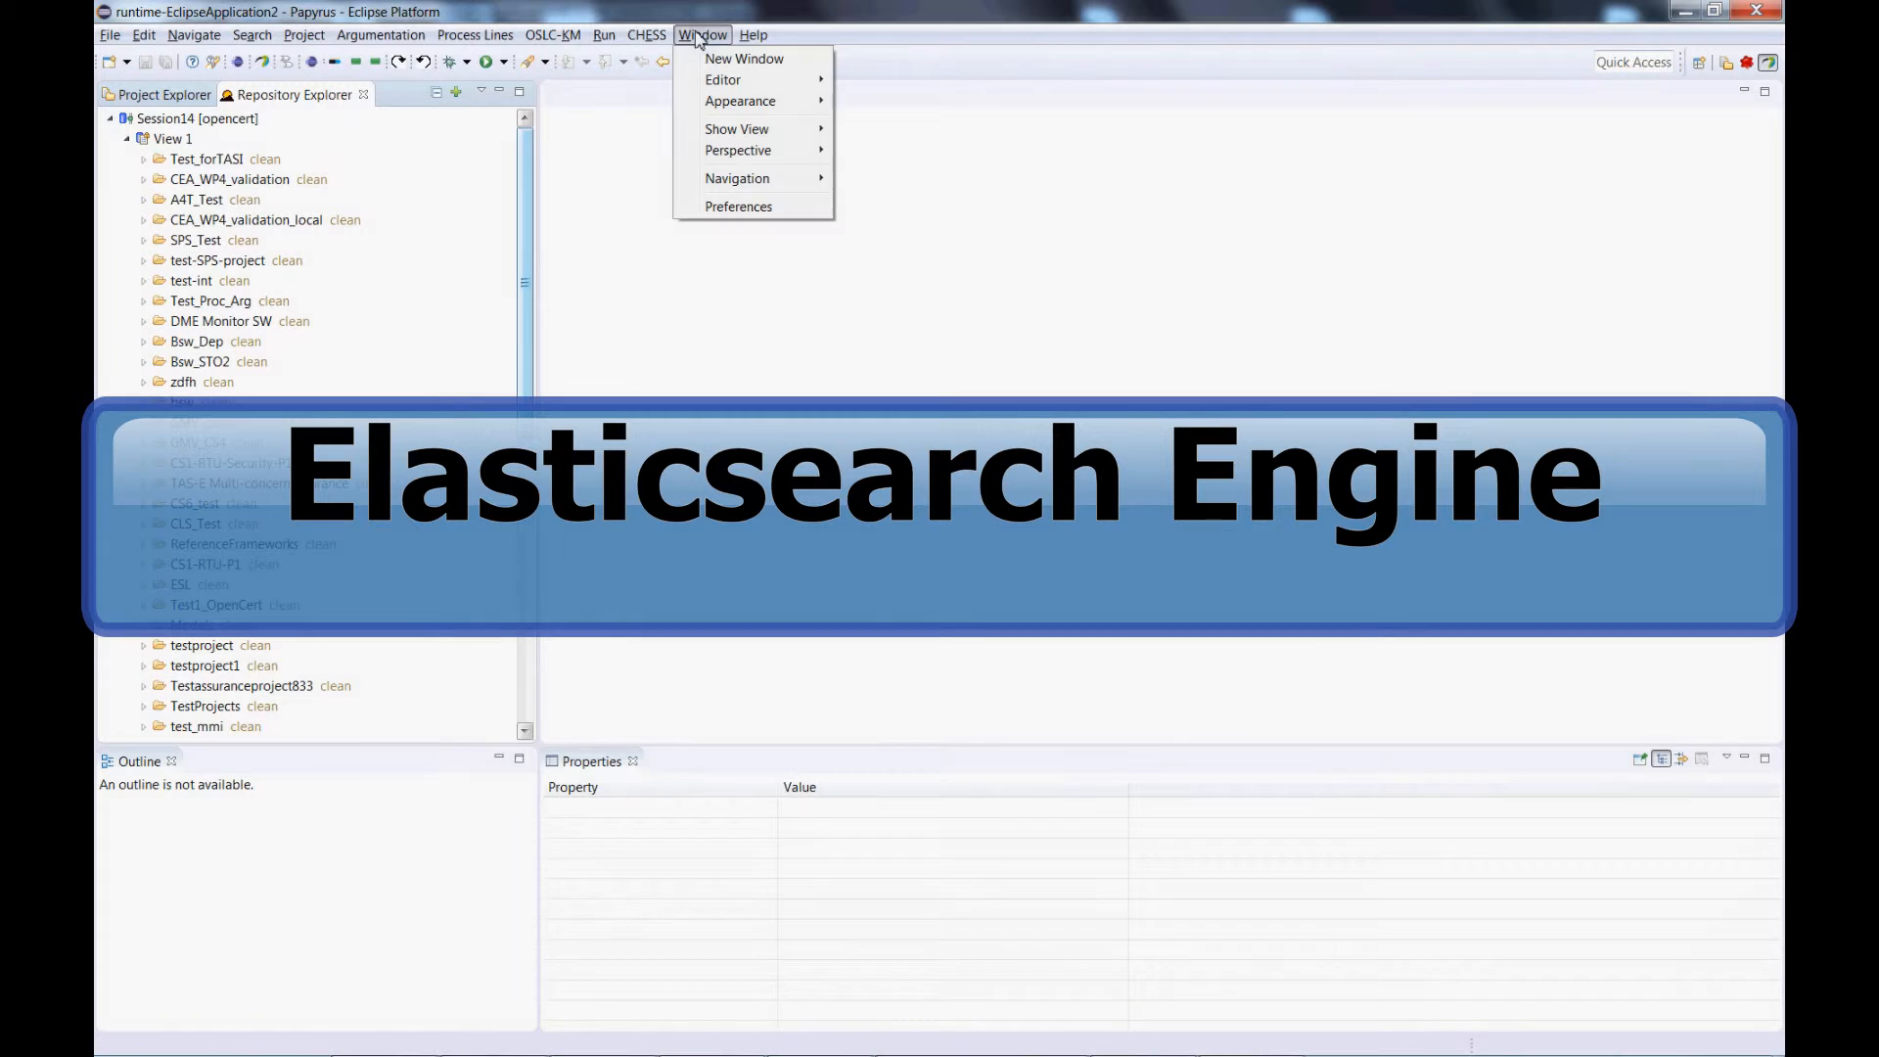
Set the host in the Elasticsearch indexing server URL to amass.tecnalia.com in the preferences and probe the connection to the server
left_click(751, 207)
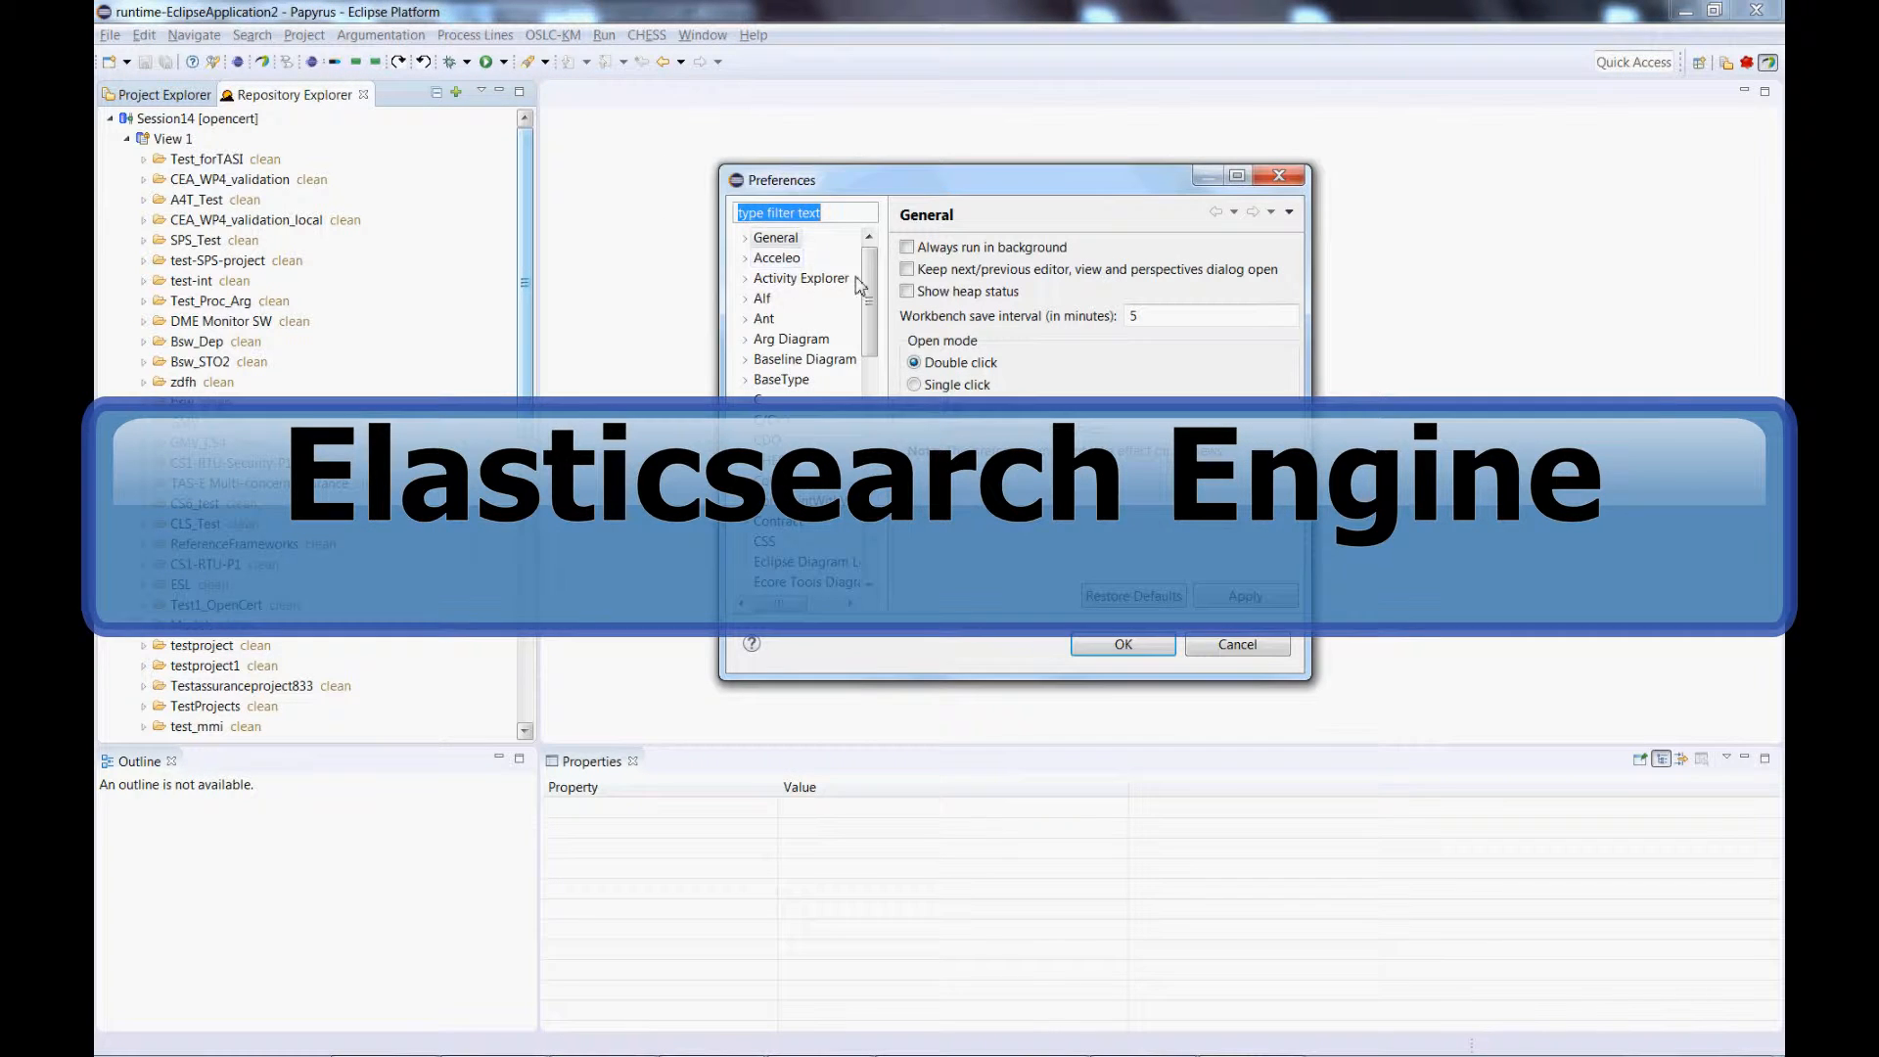
left_click_drag(879, 309, 874, 391)
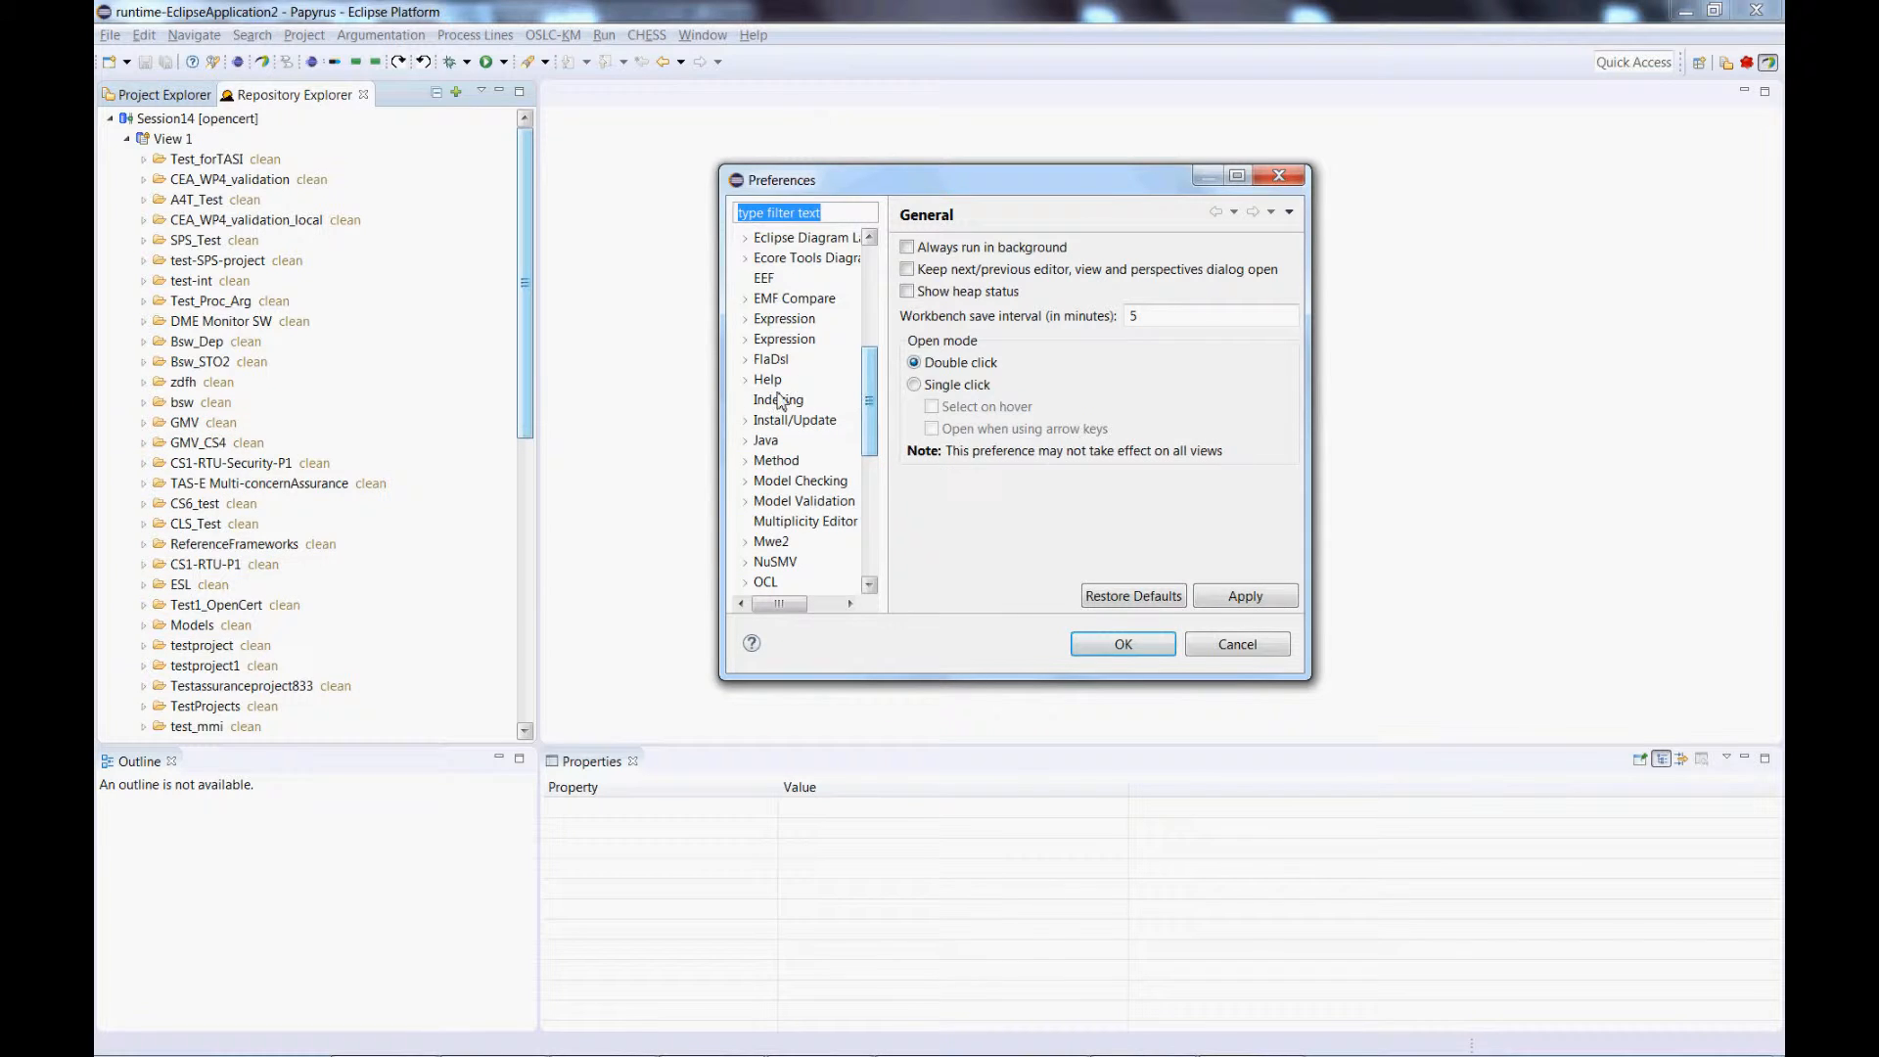
left_click(779, 401)
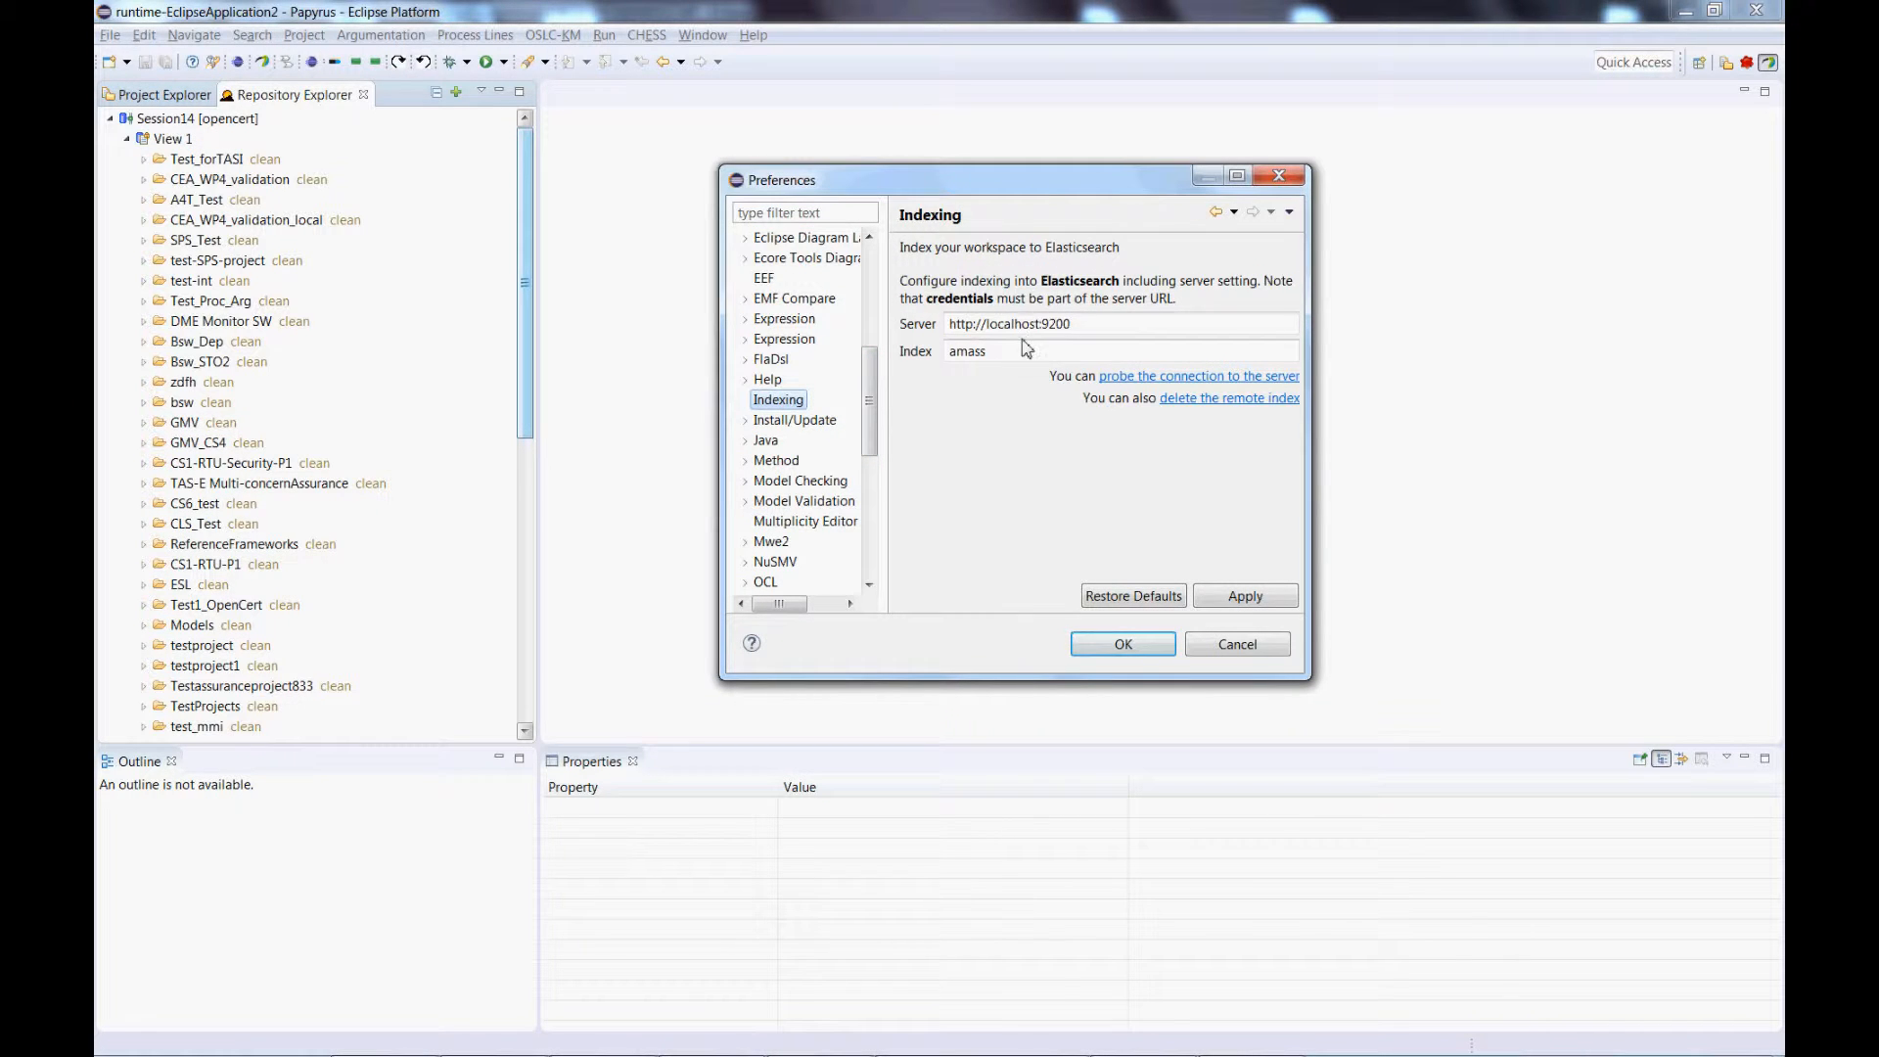
left_click(992, 332)
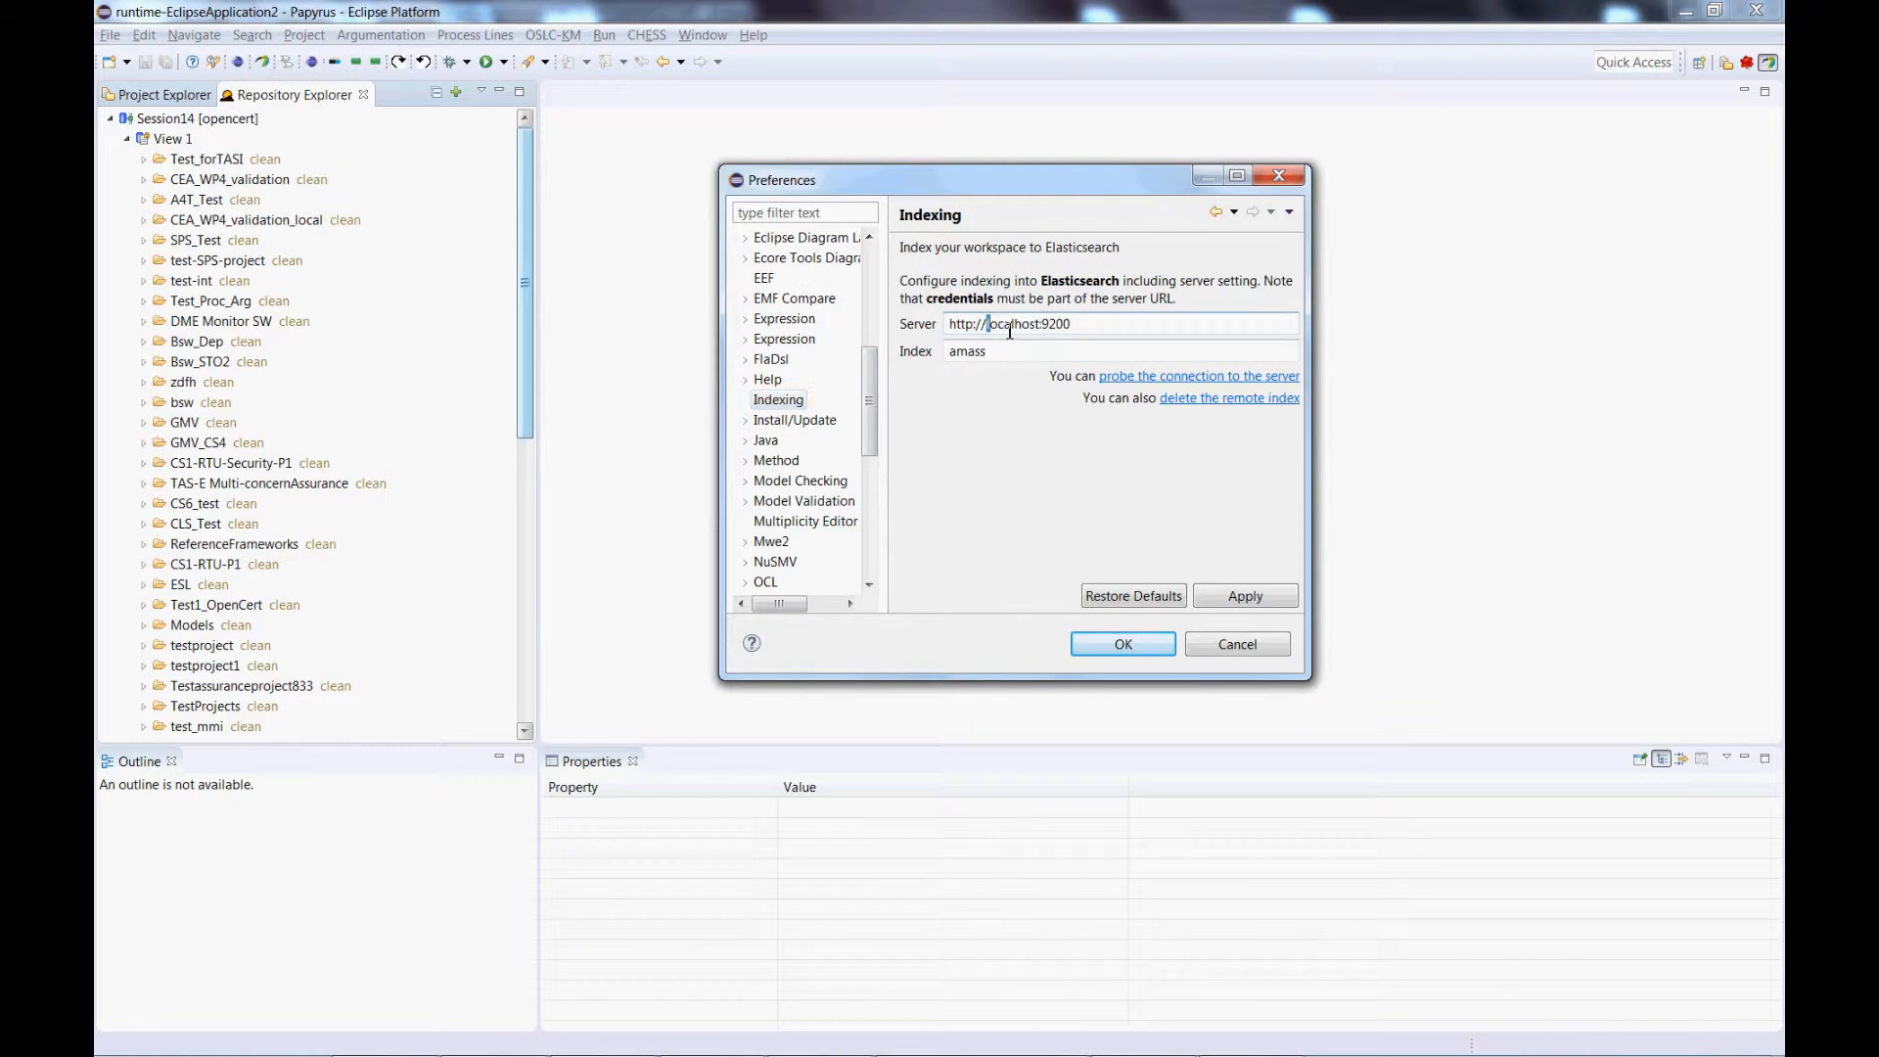
key("Delete")
key("Delete")
key("Delete")
key("Delete")
key("Delete")
key("Delete")
key("Delete")
type("amass.tecnalia.com")
left_click(1202, 379)
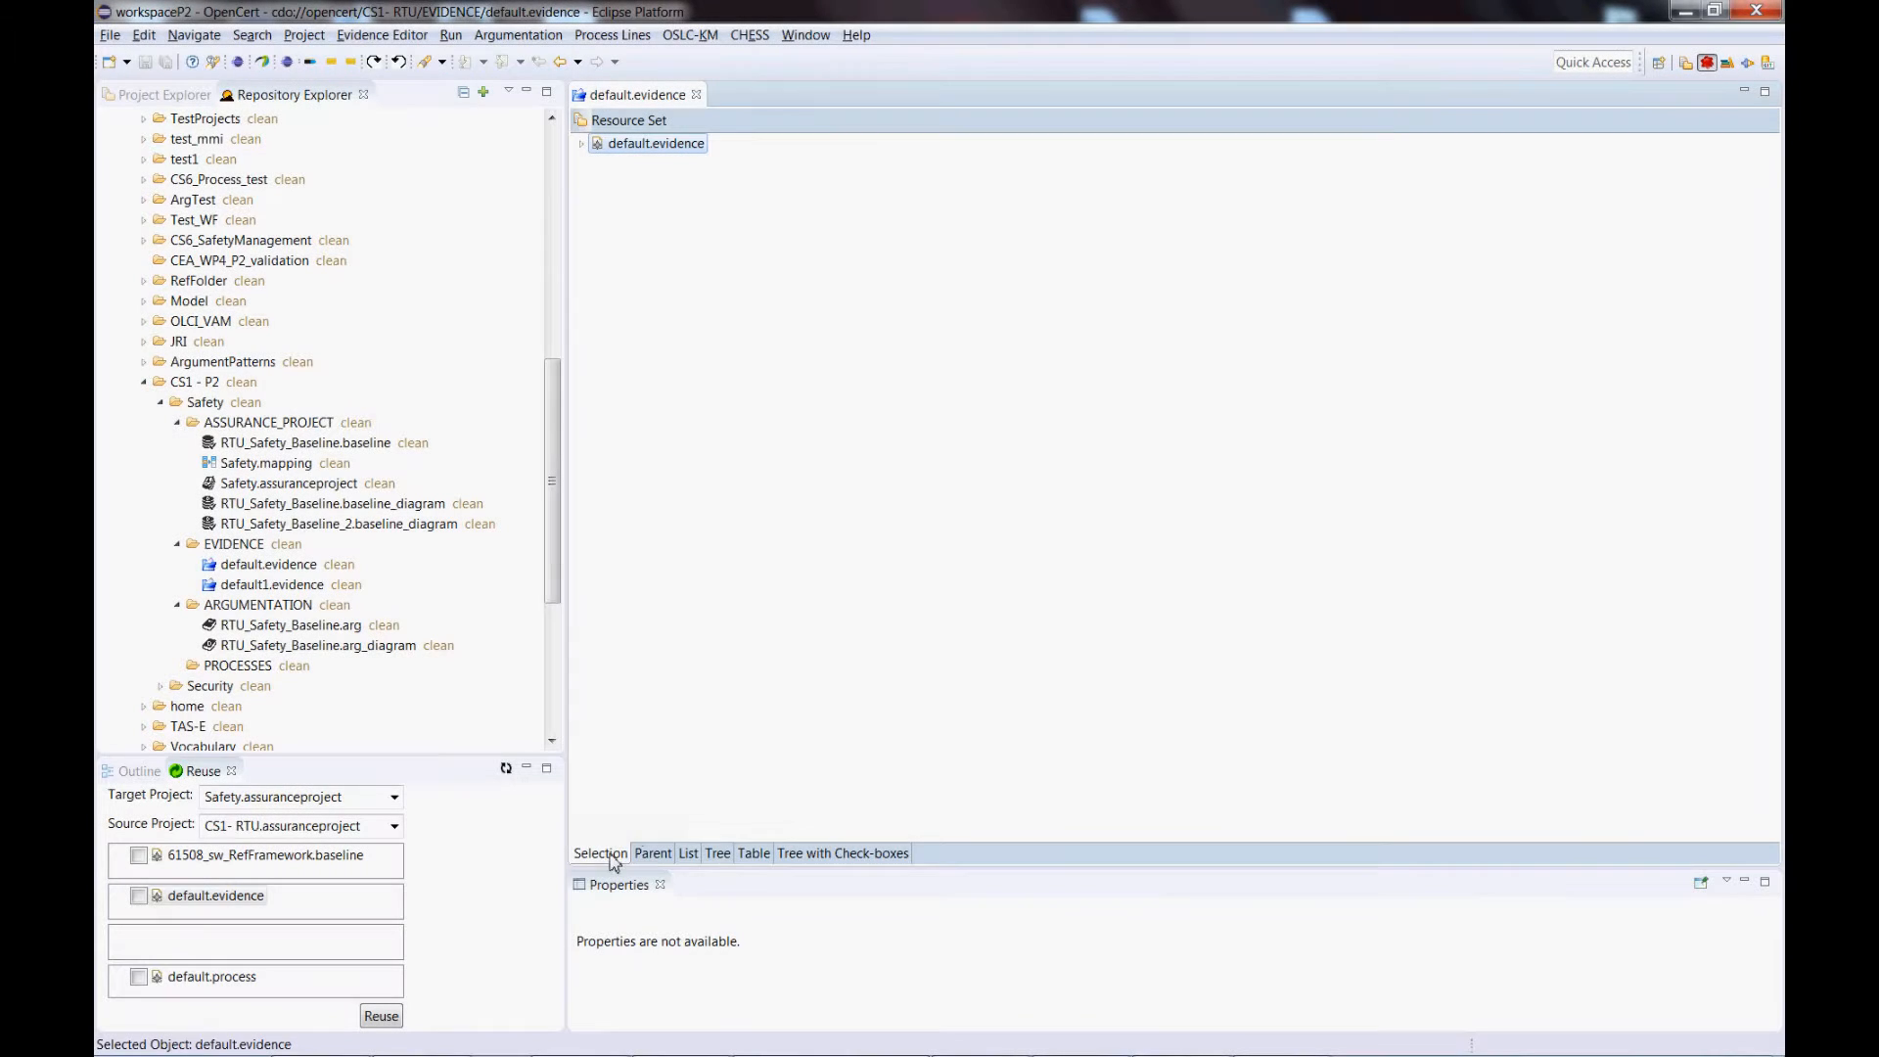
Expand default.evidence and index the whole model that contains the RTU Artefact Model
left_click(583, 143)
right_click(644, 167)
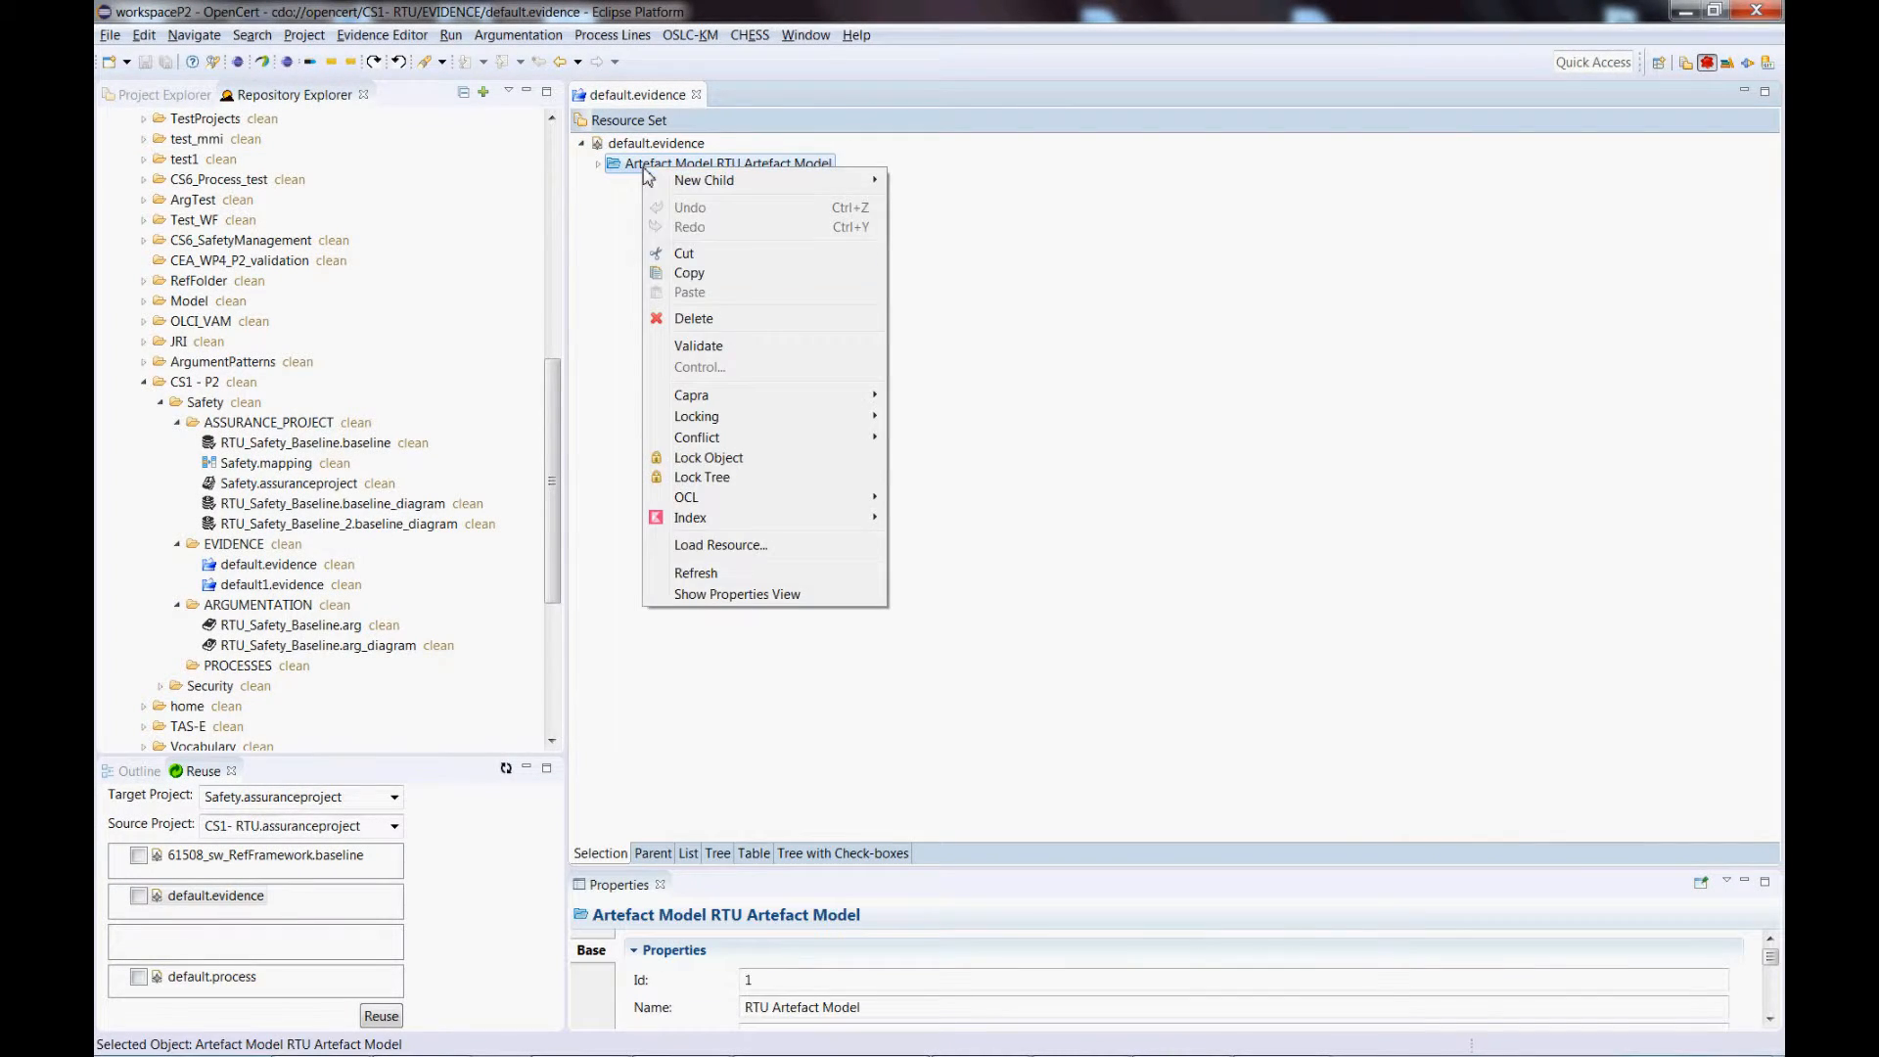
mouse_move(739, 518)
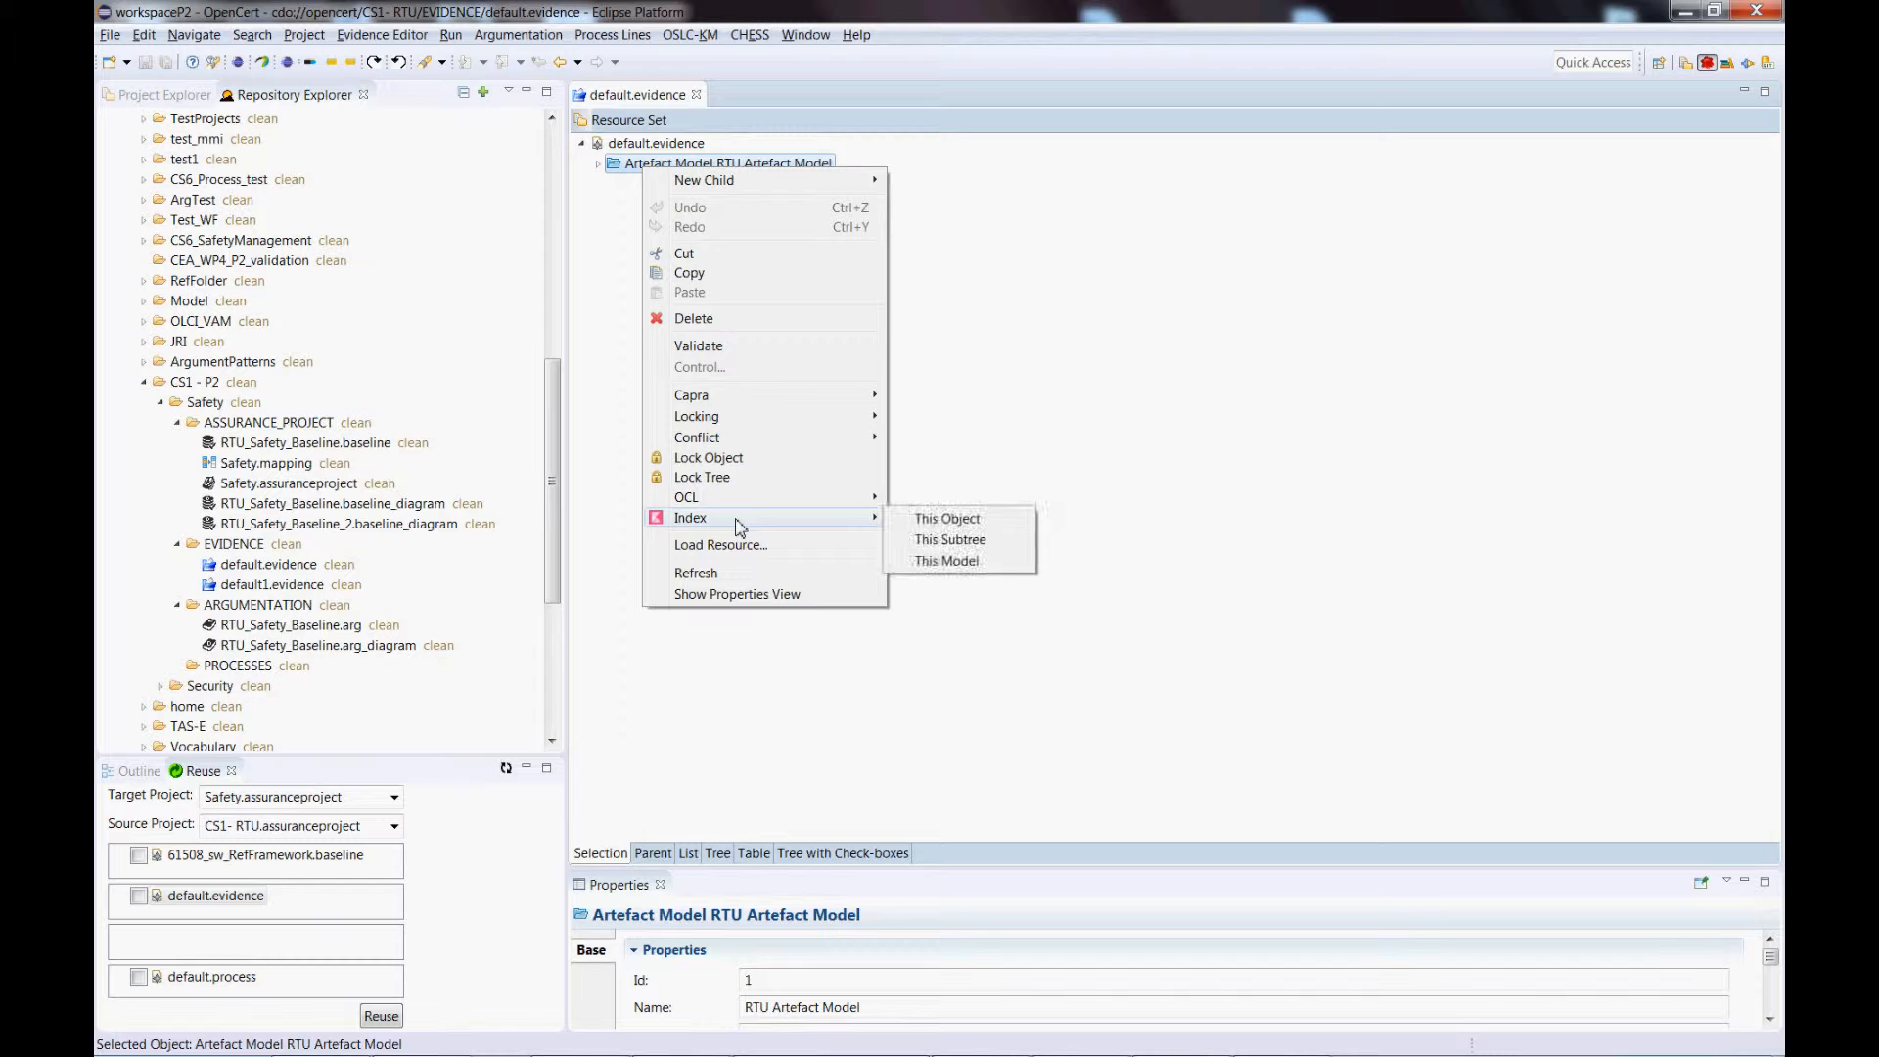
left_click(945, 561)
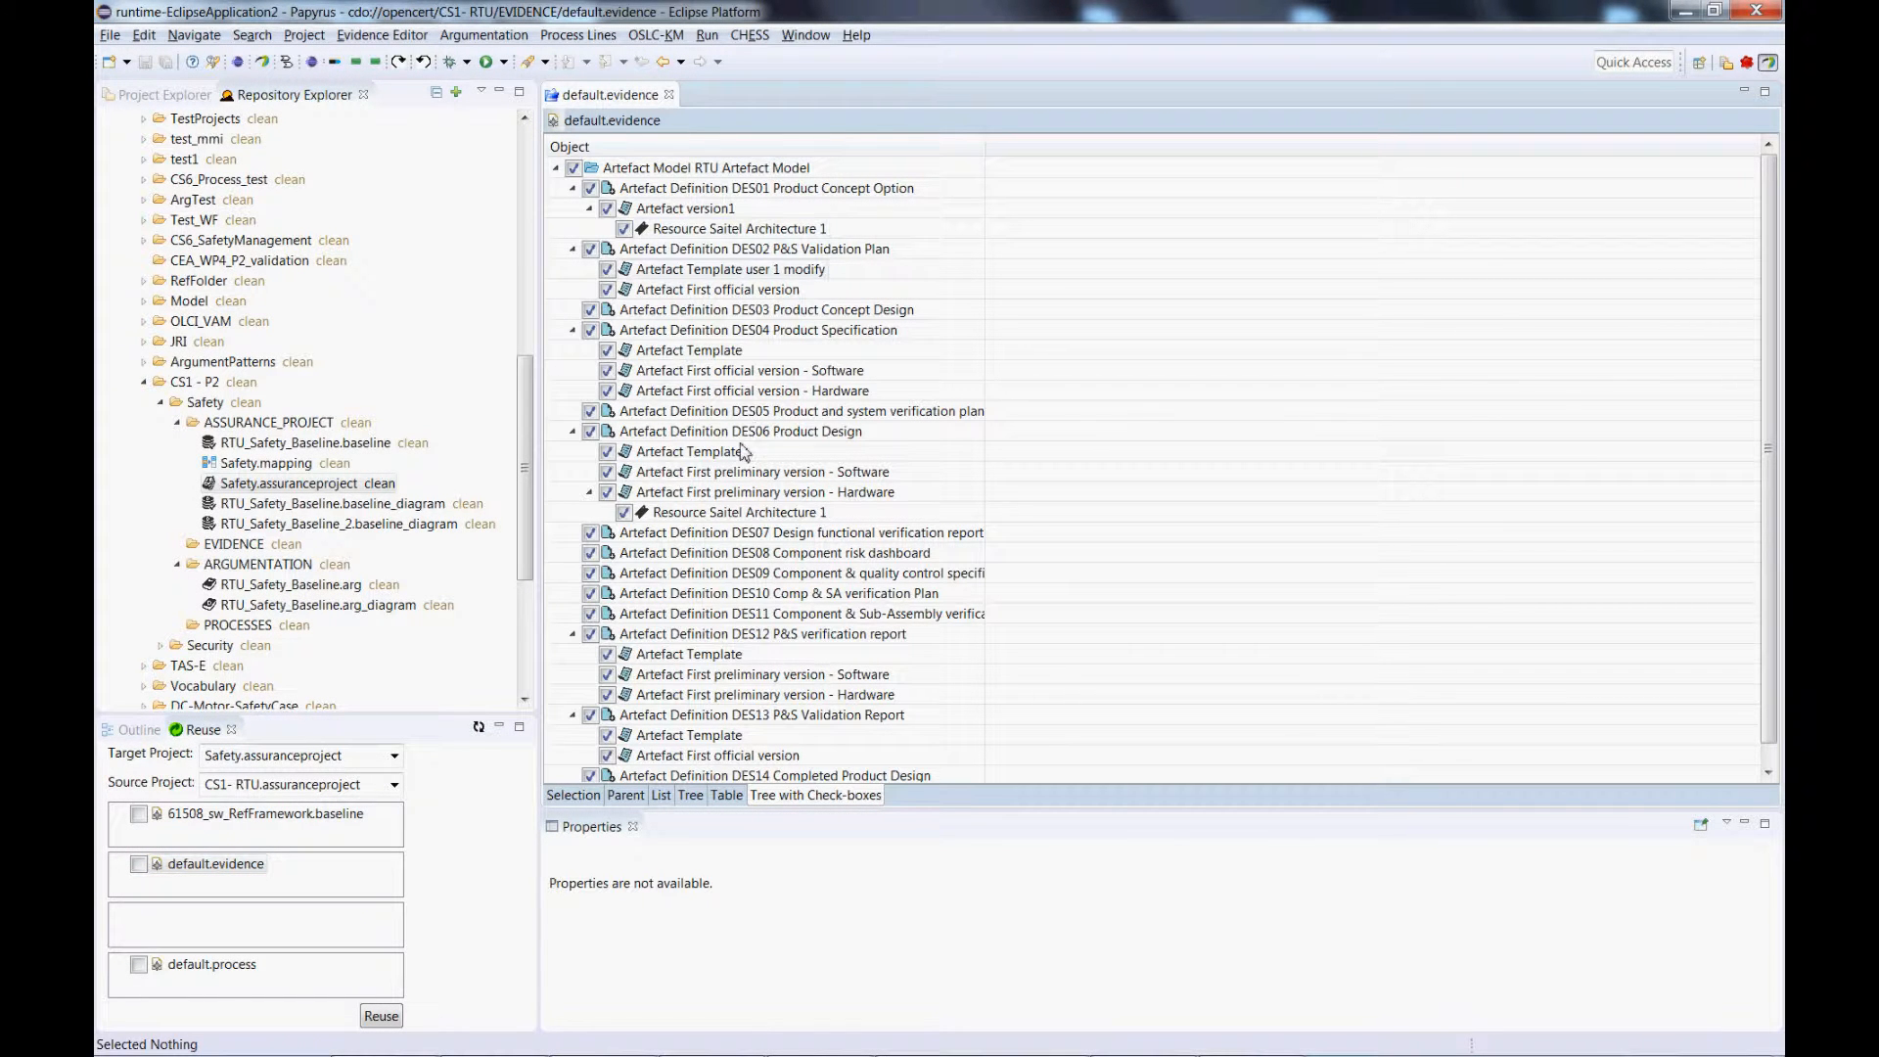
Clear the artefact selection, then mark the DES01 Saitel Architecture resource, DES02 Template user 1 modify, and the Software versions of DES04 and DES06
left_click(573, 168)
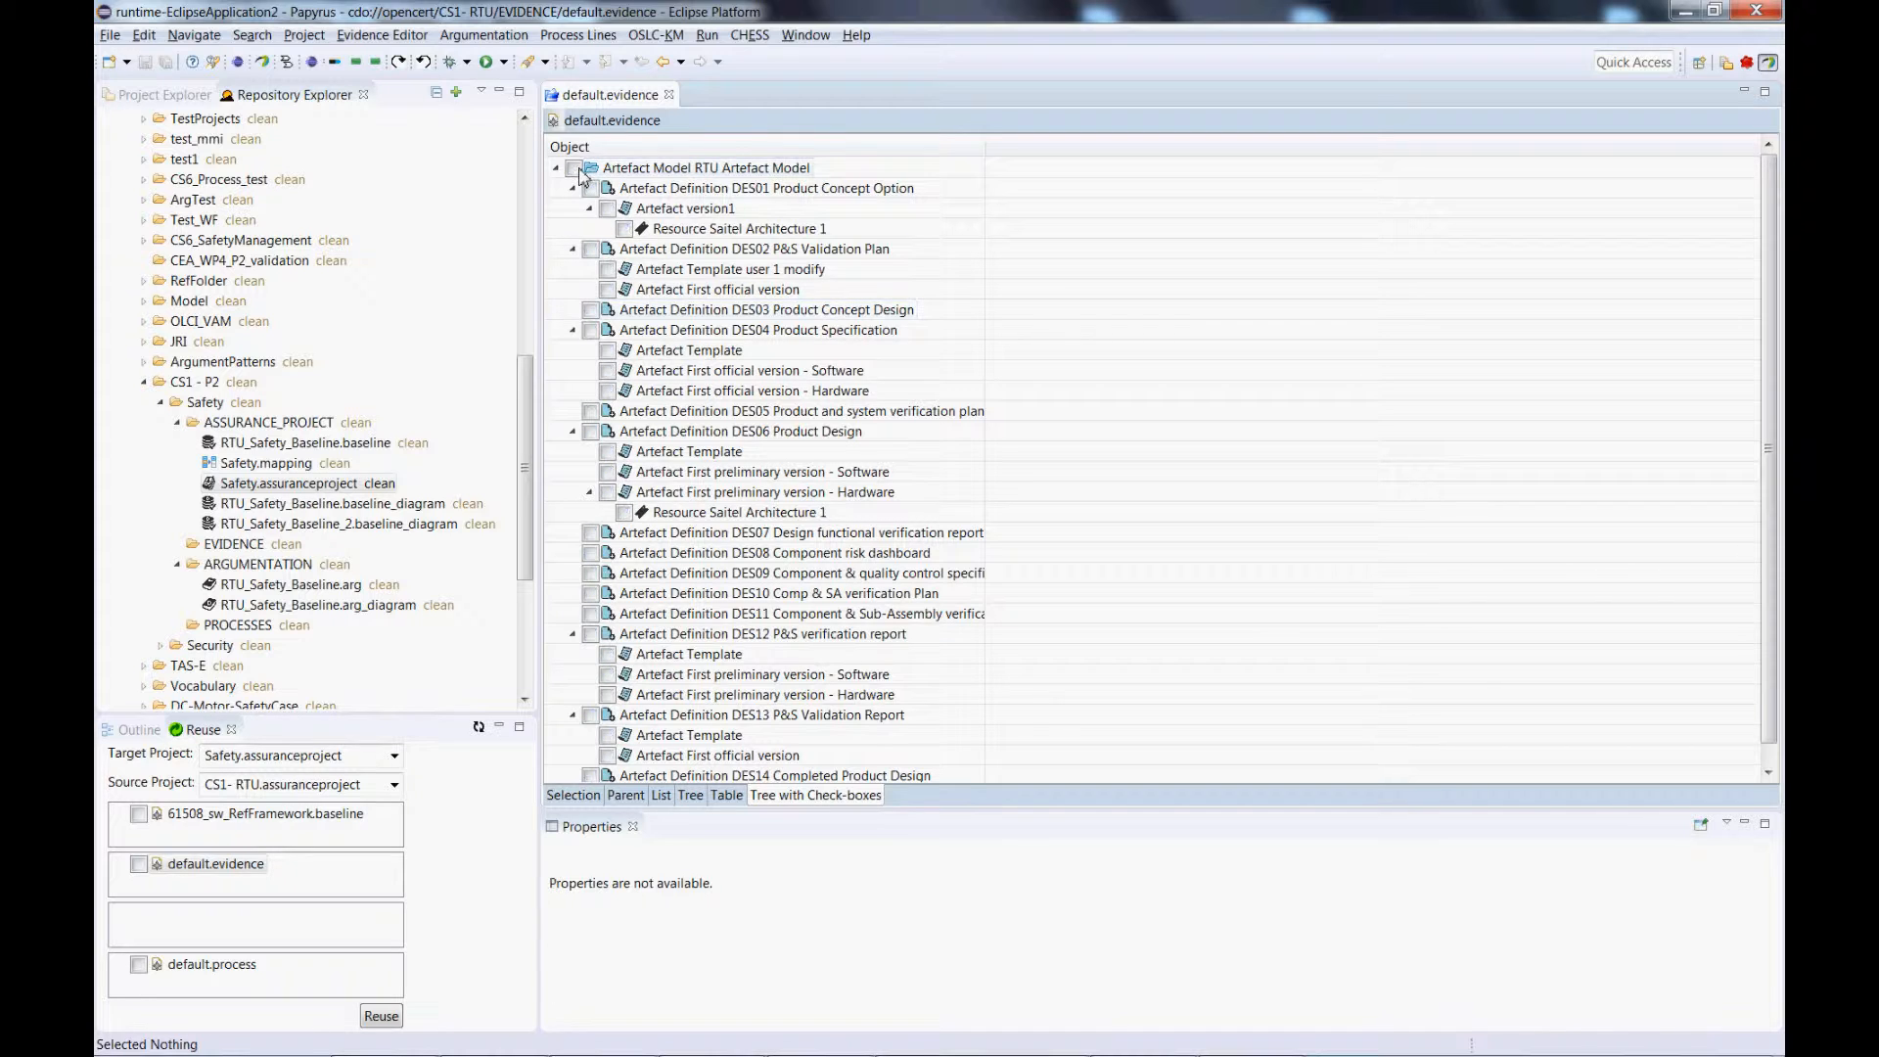
left_click(606, 474)
left_click(624, 229)
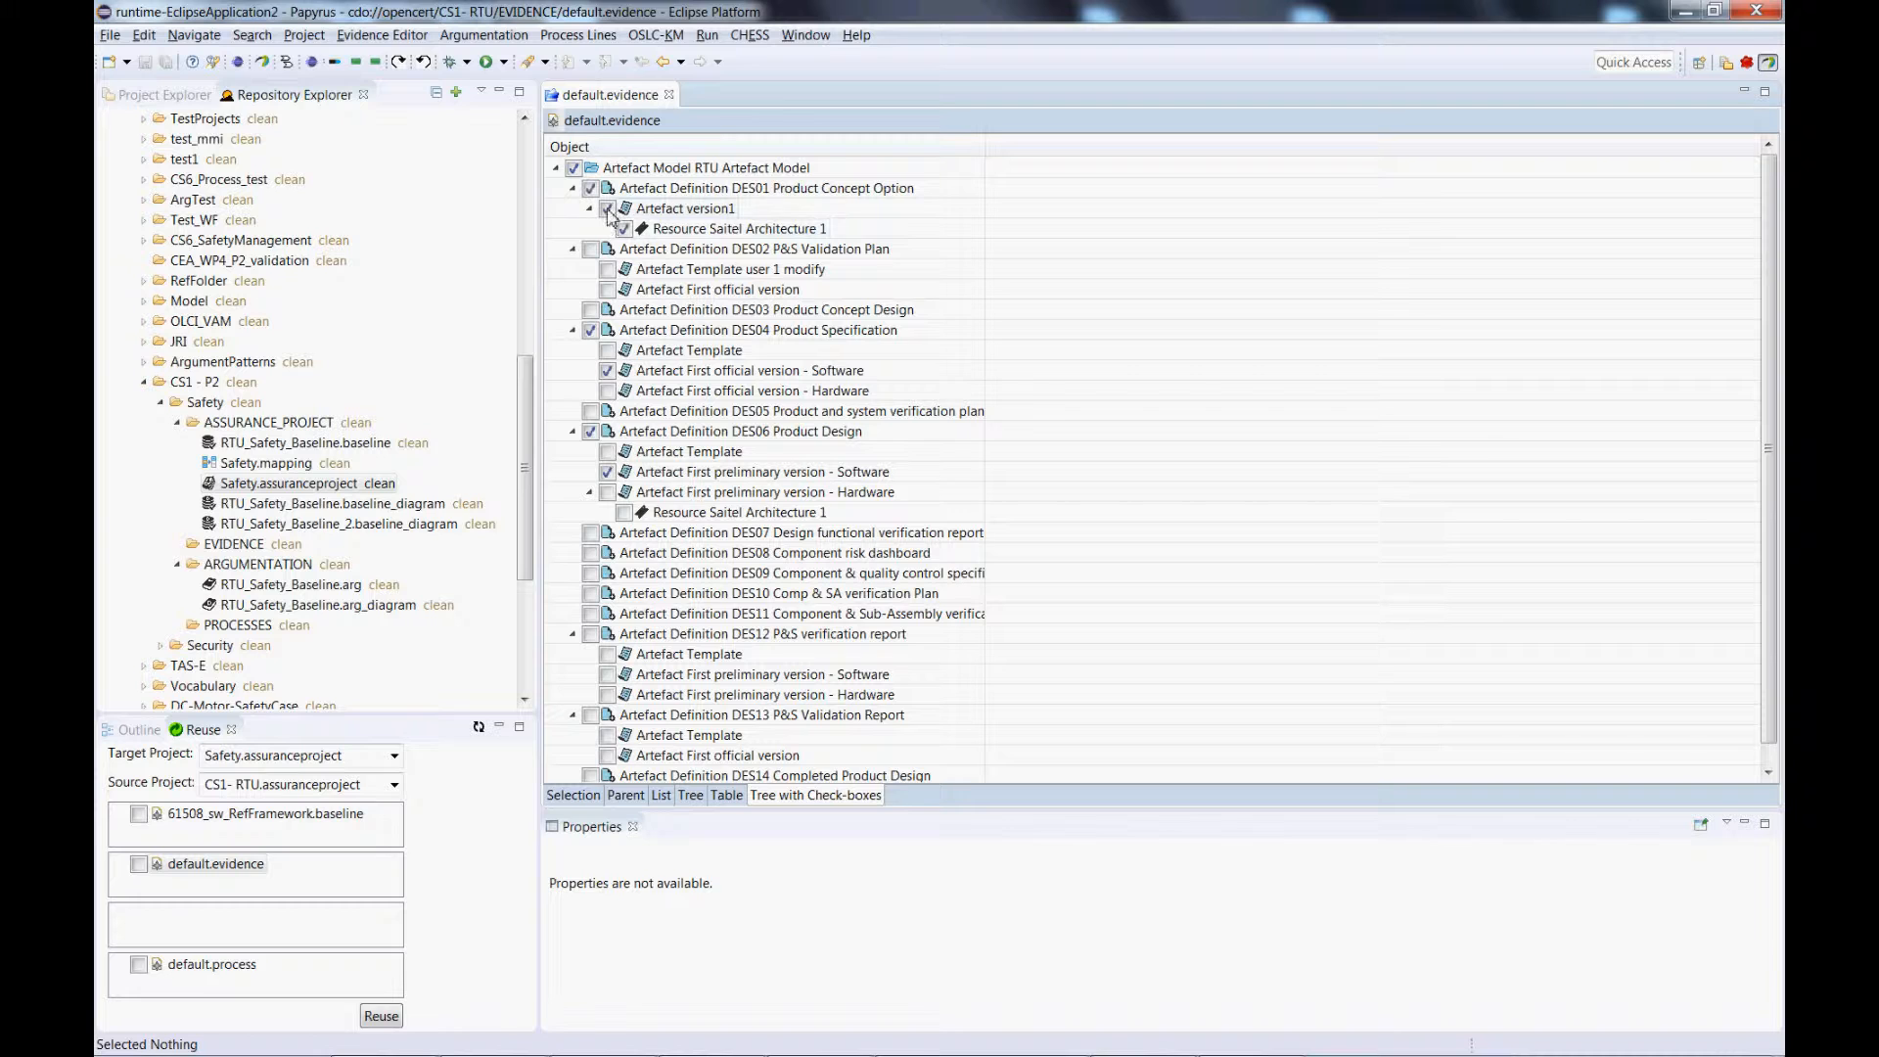
left_click(608, 272)
Search the RTU Artefact Model for reusable assets using the search text Software
right_click(755, 171)
left_click(822, 208)
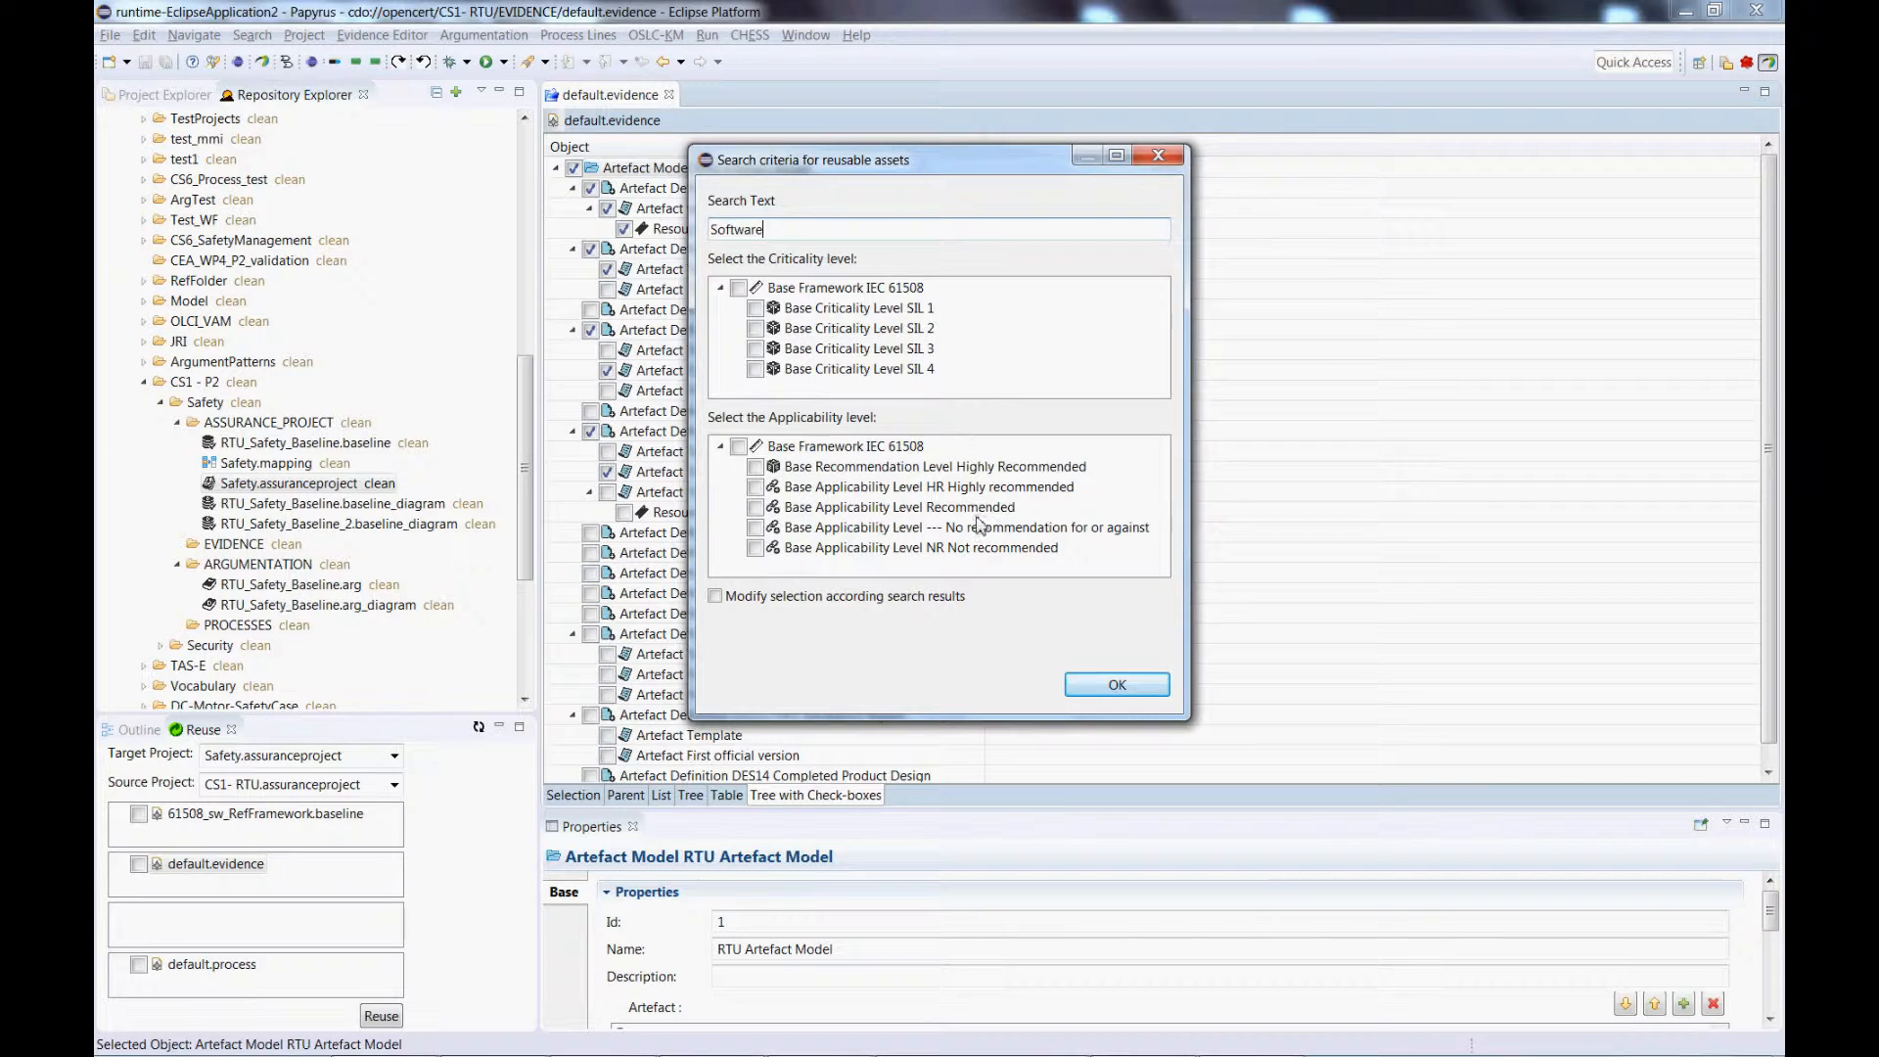
left_click(1099, 683)
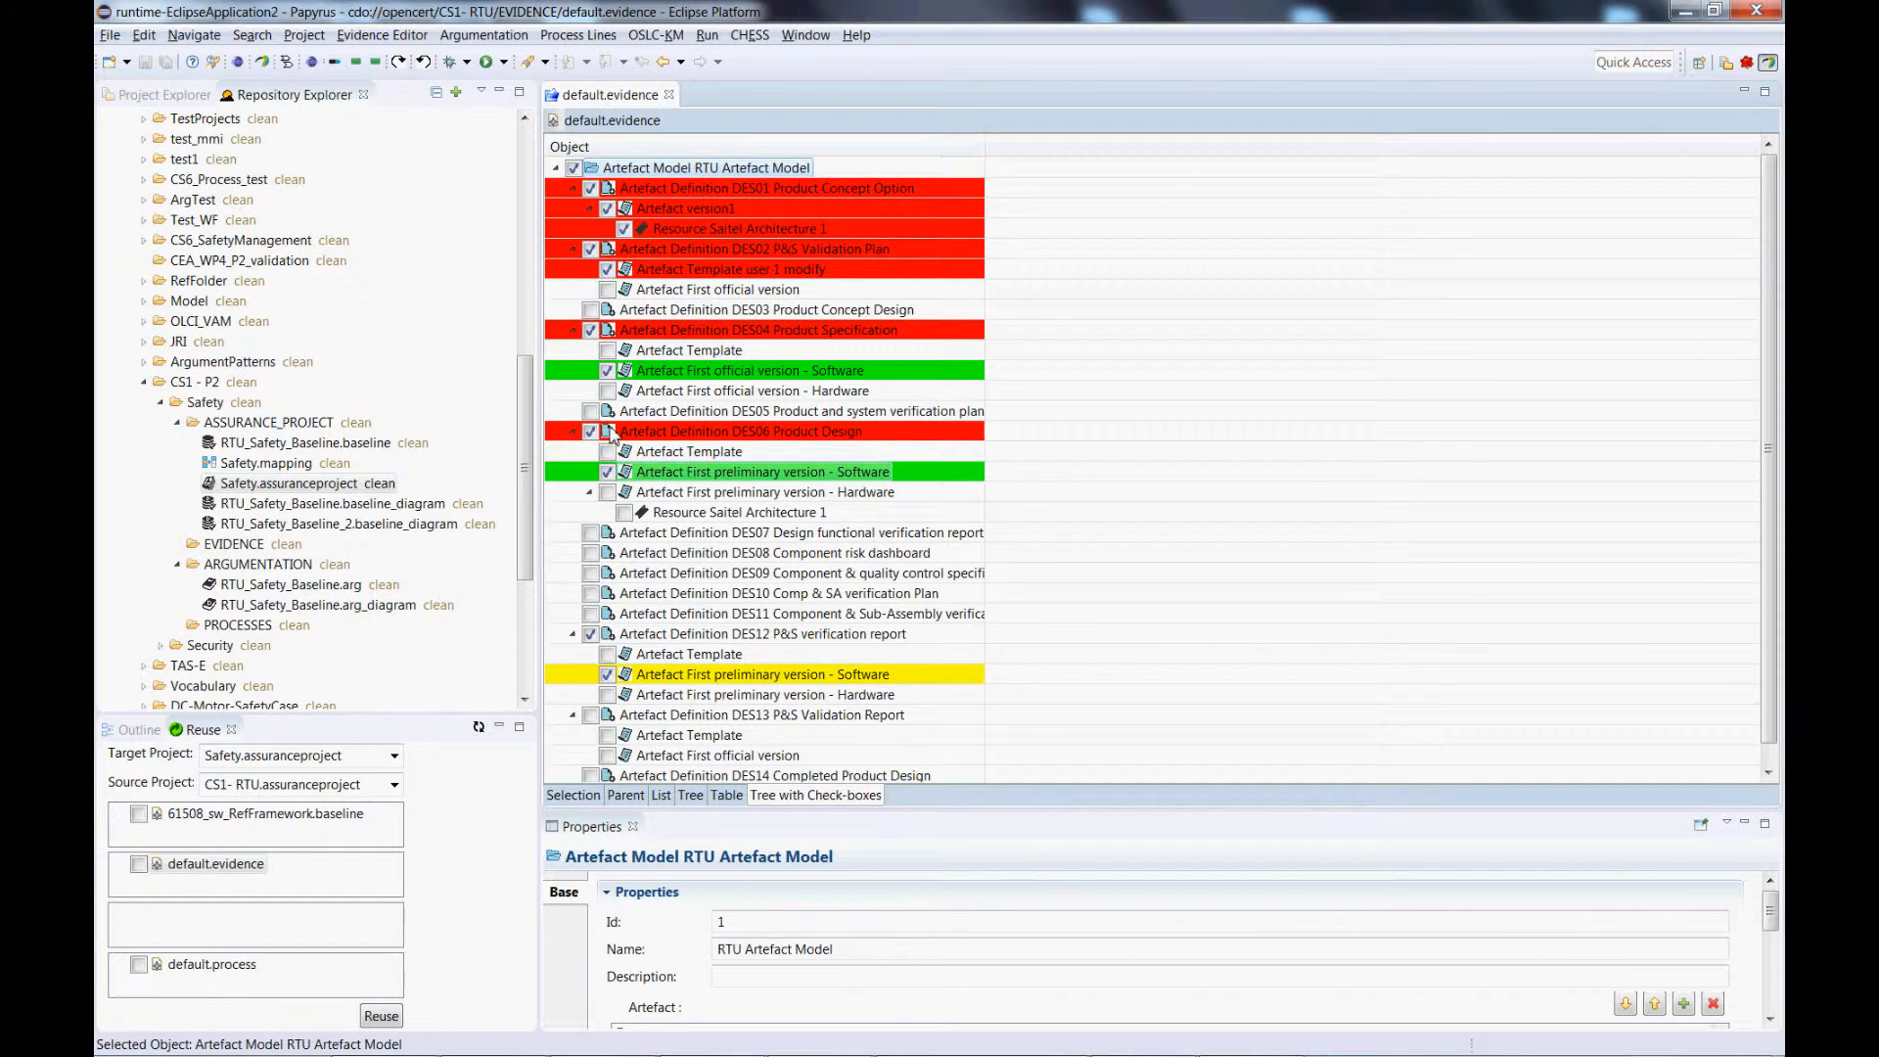
Exclude DES01 and DES02 from the artefact selection and reuse the remaining default.evidence artefacts in the Safety project
left_click(592, 333)
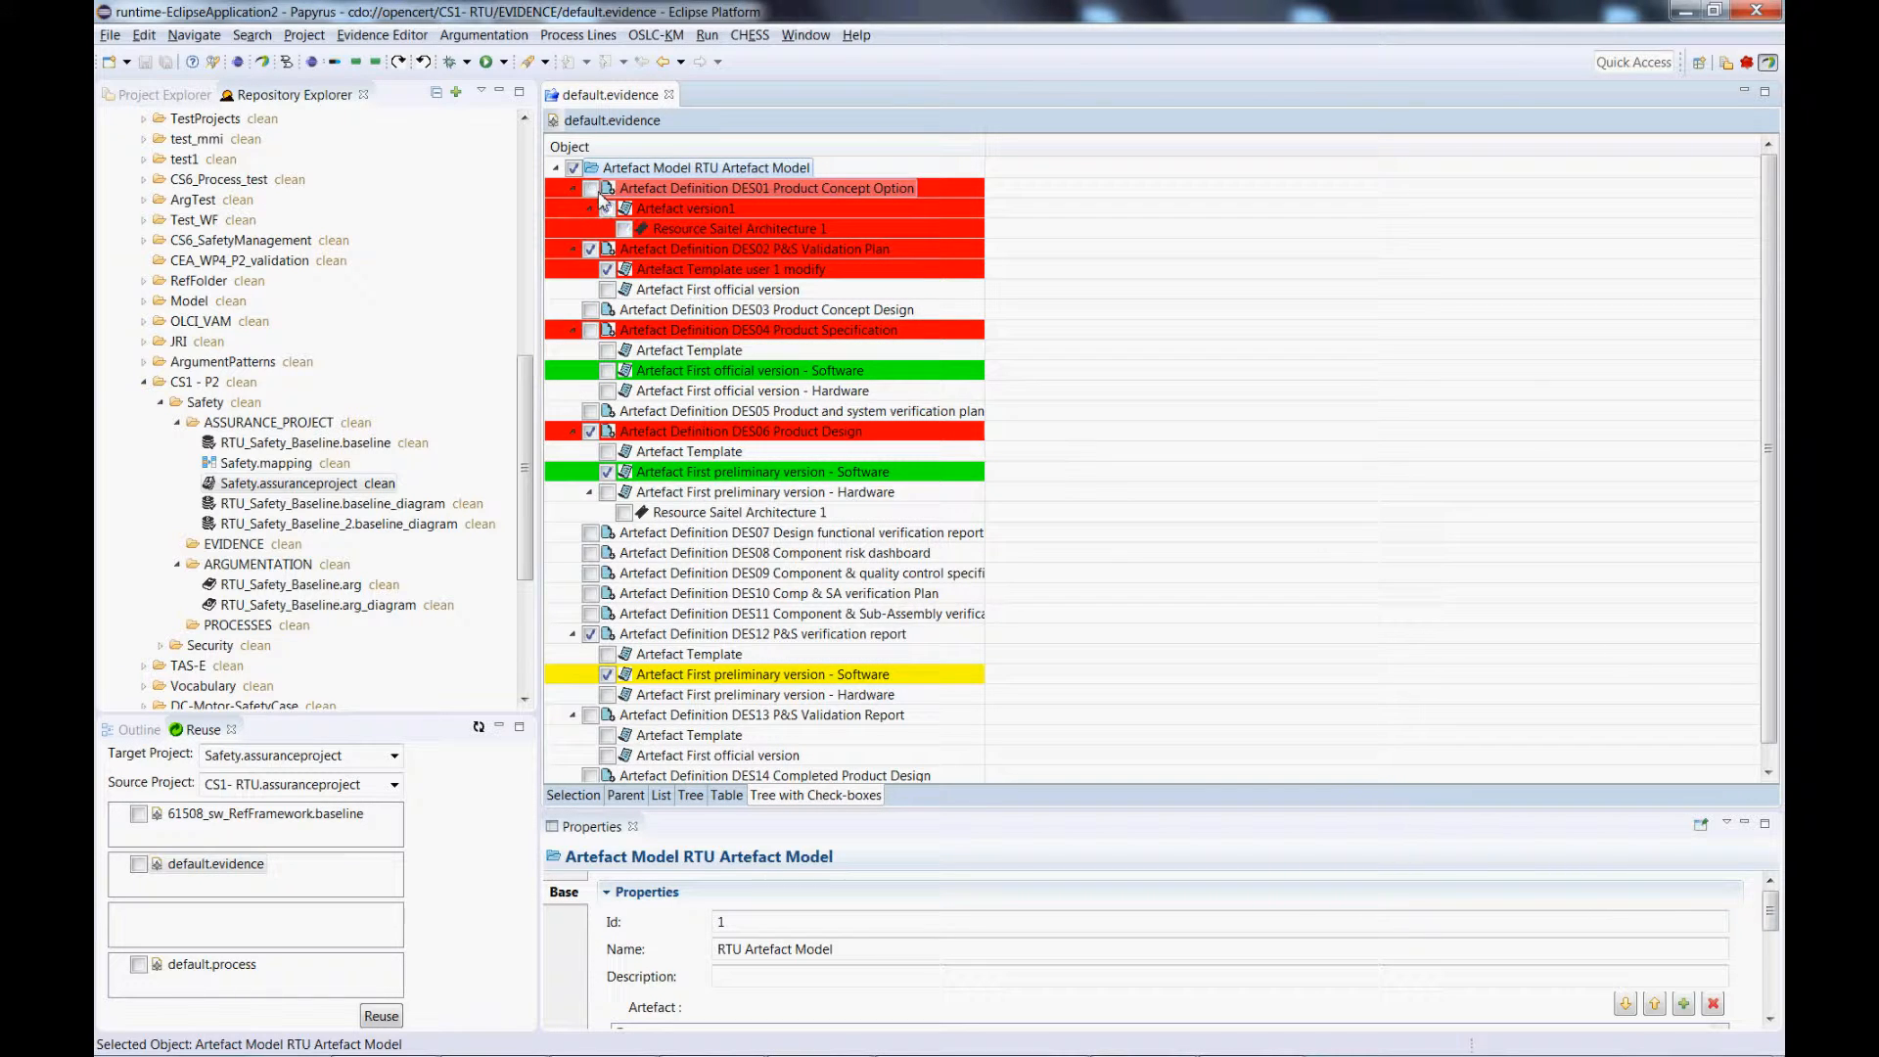
left_click(590, 250)
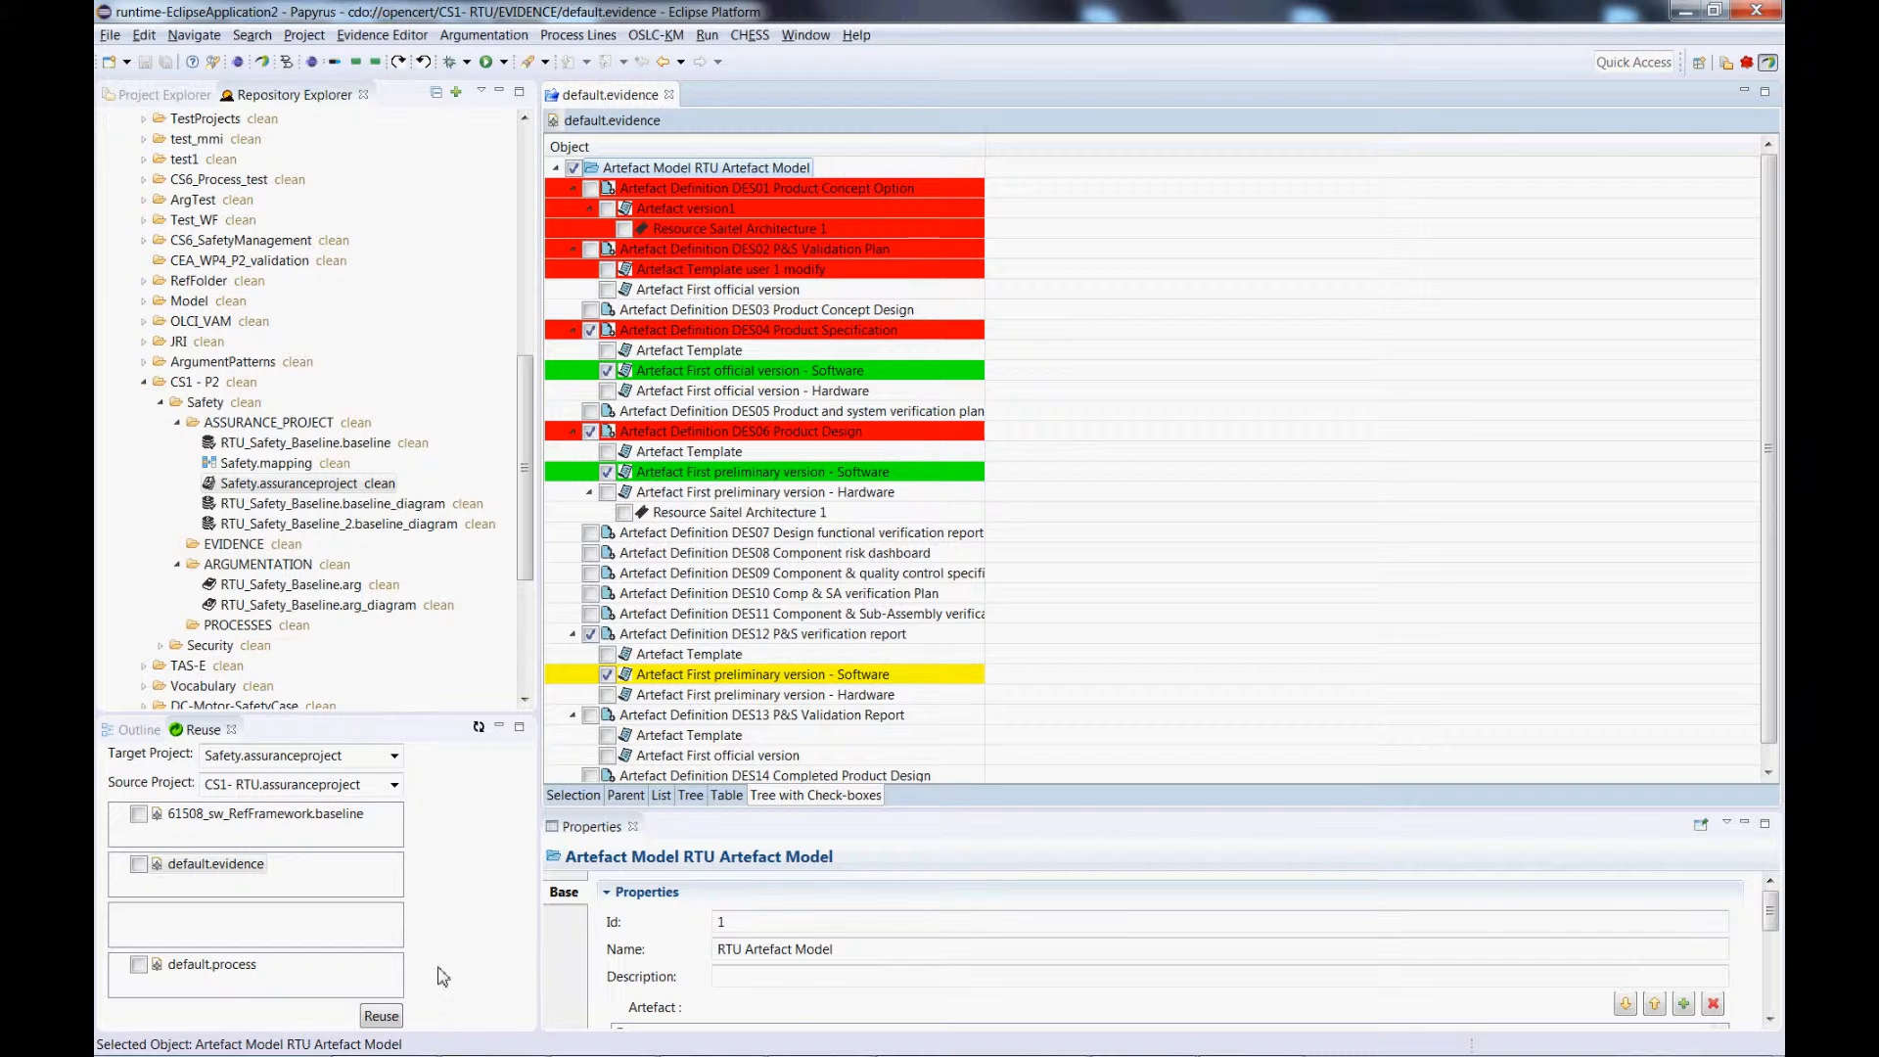
left_click(382, 1017)
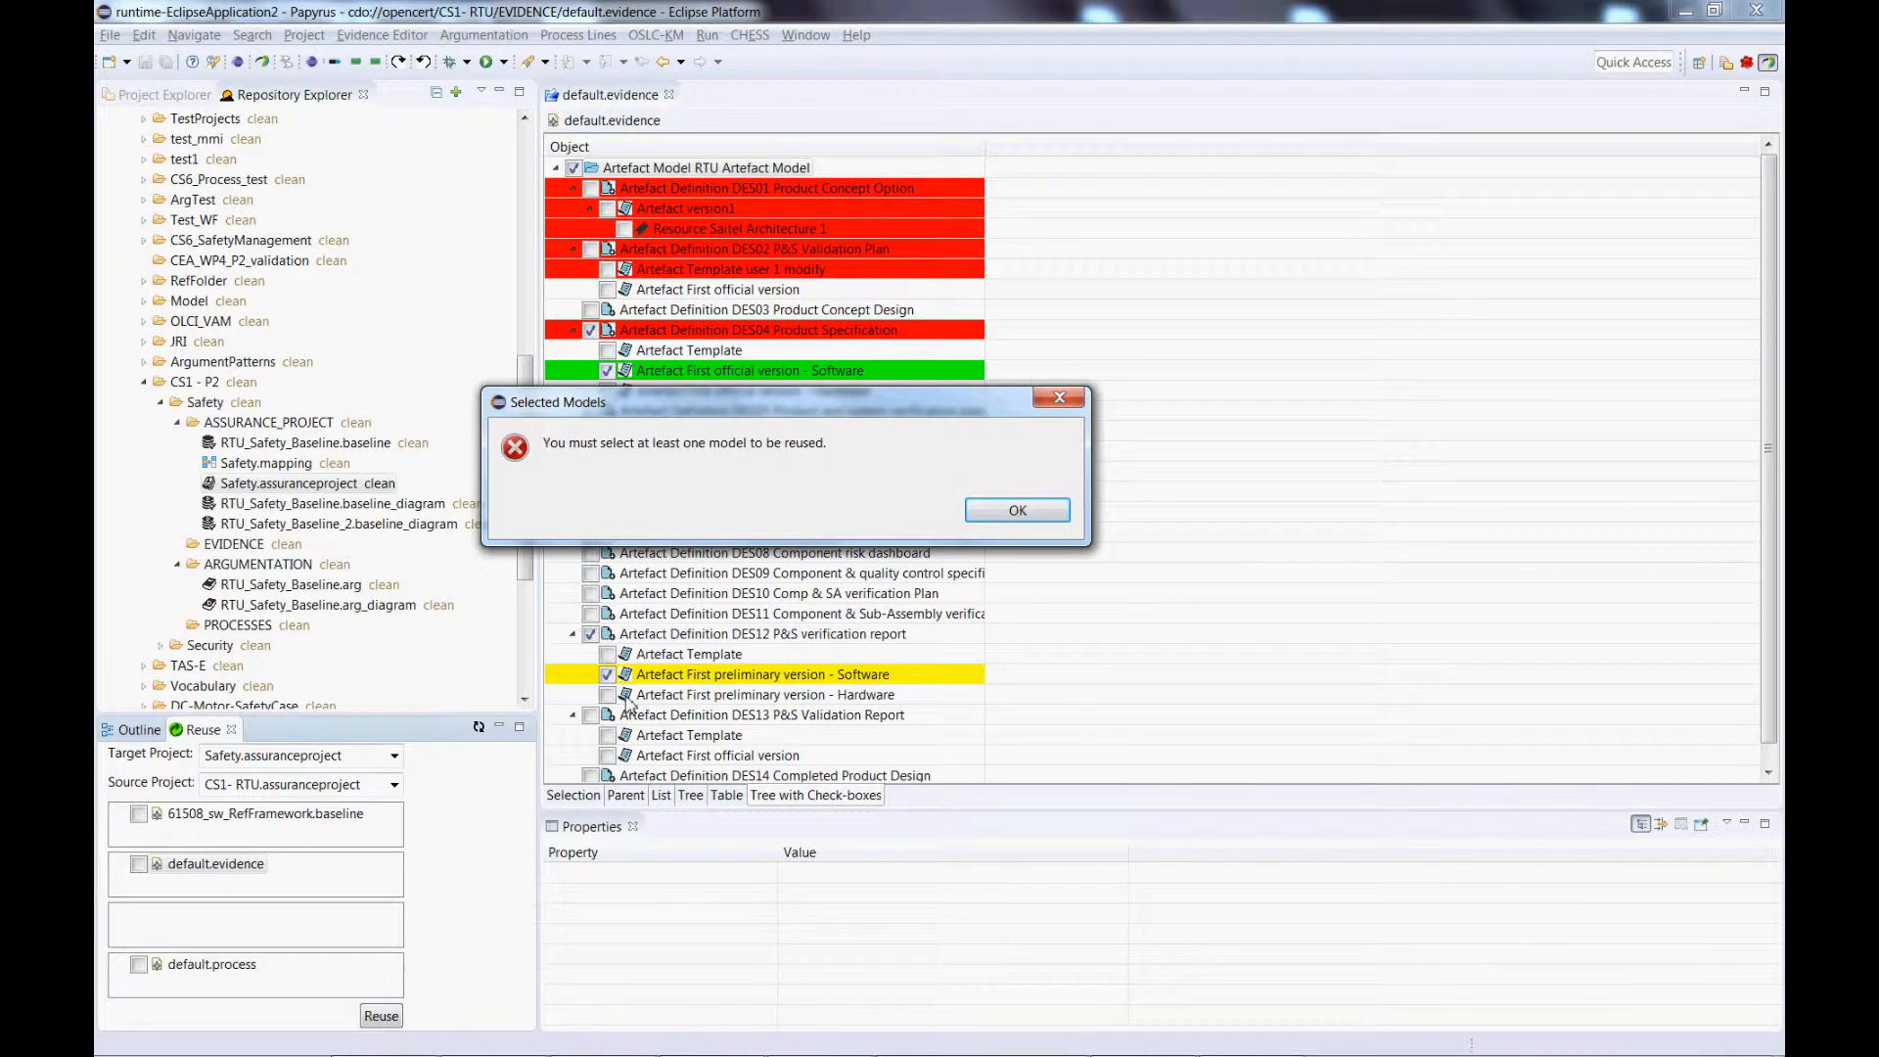
left_click(1015, 513)
left_click(138, 865)
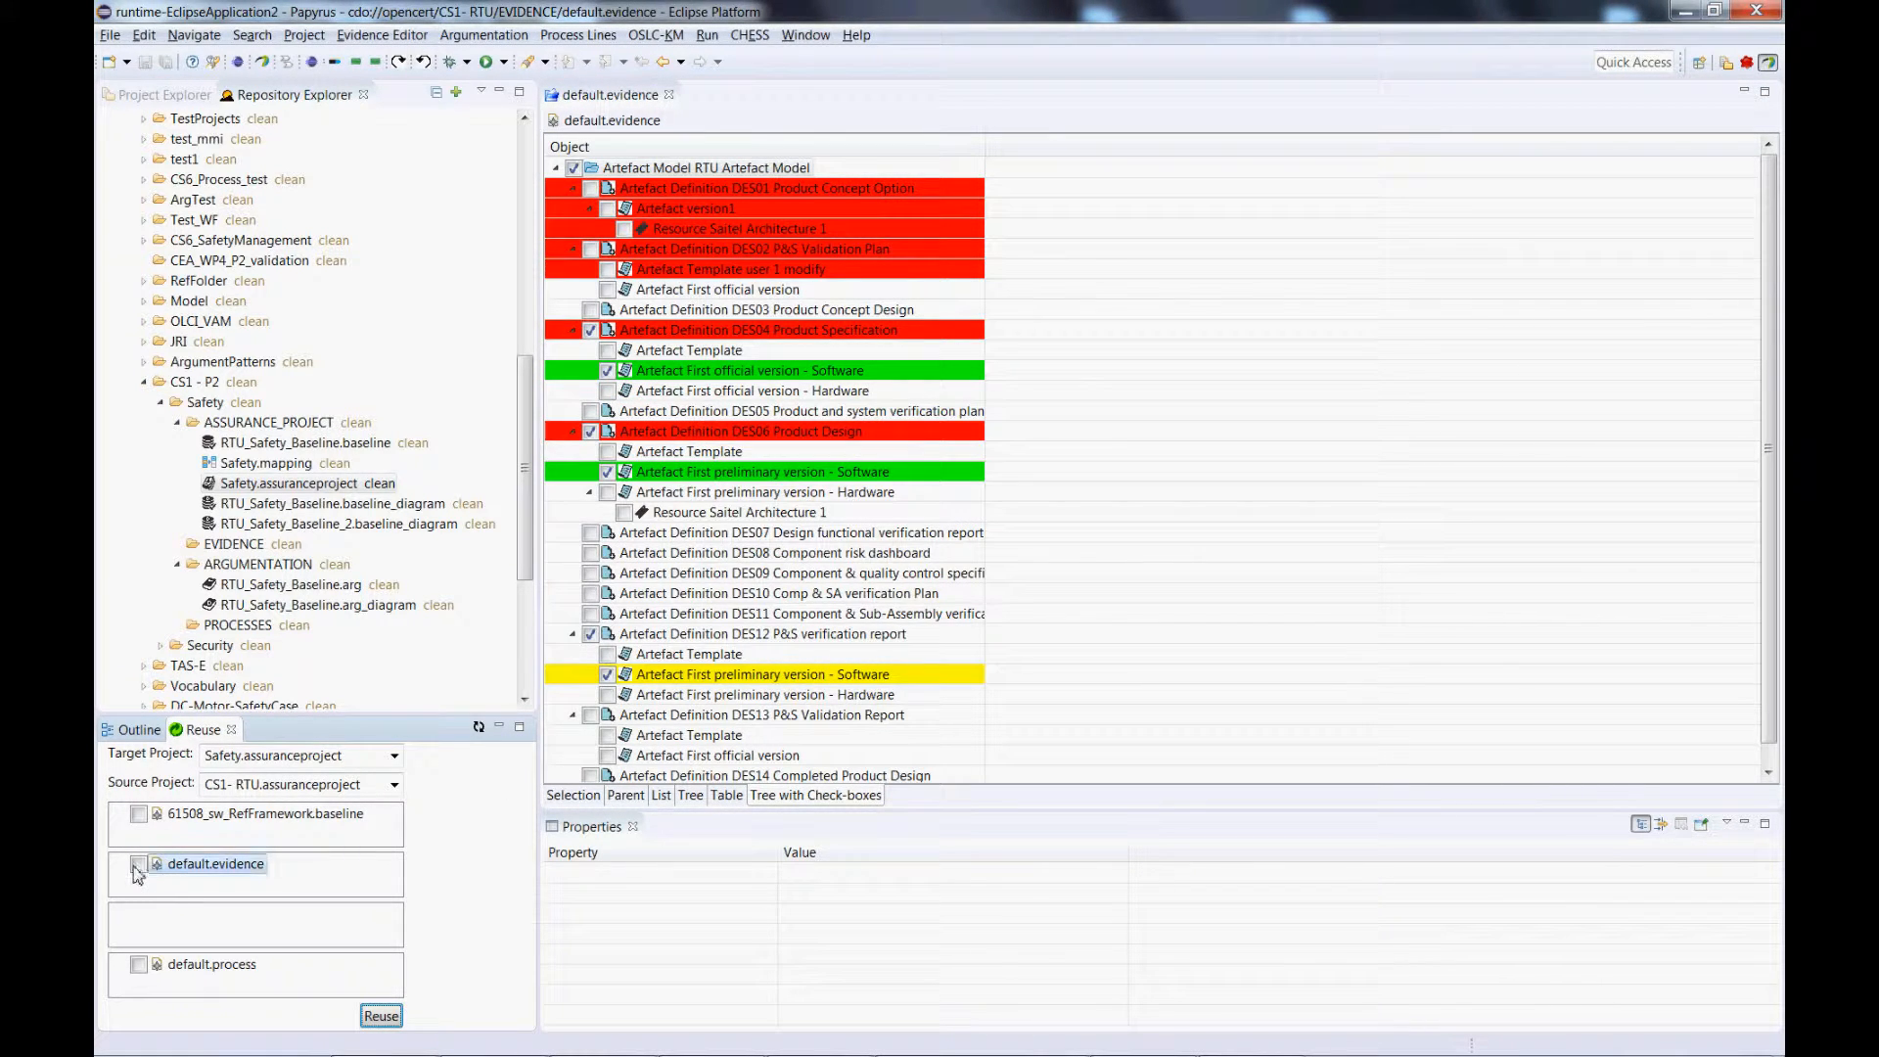
left_click(381, 1017)
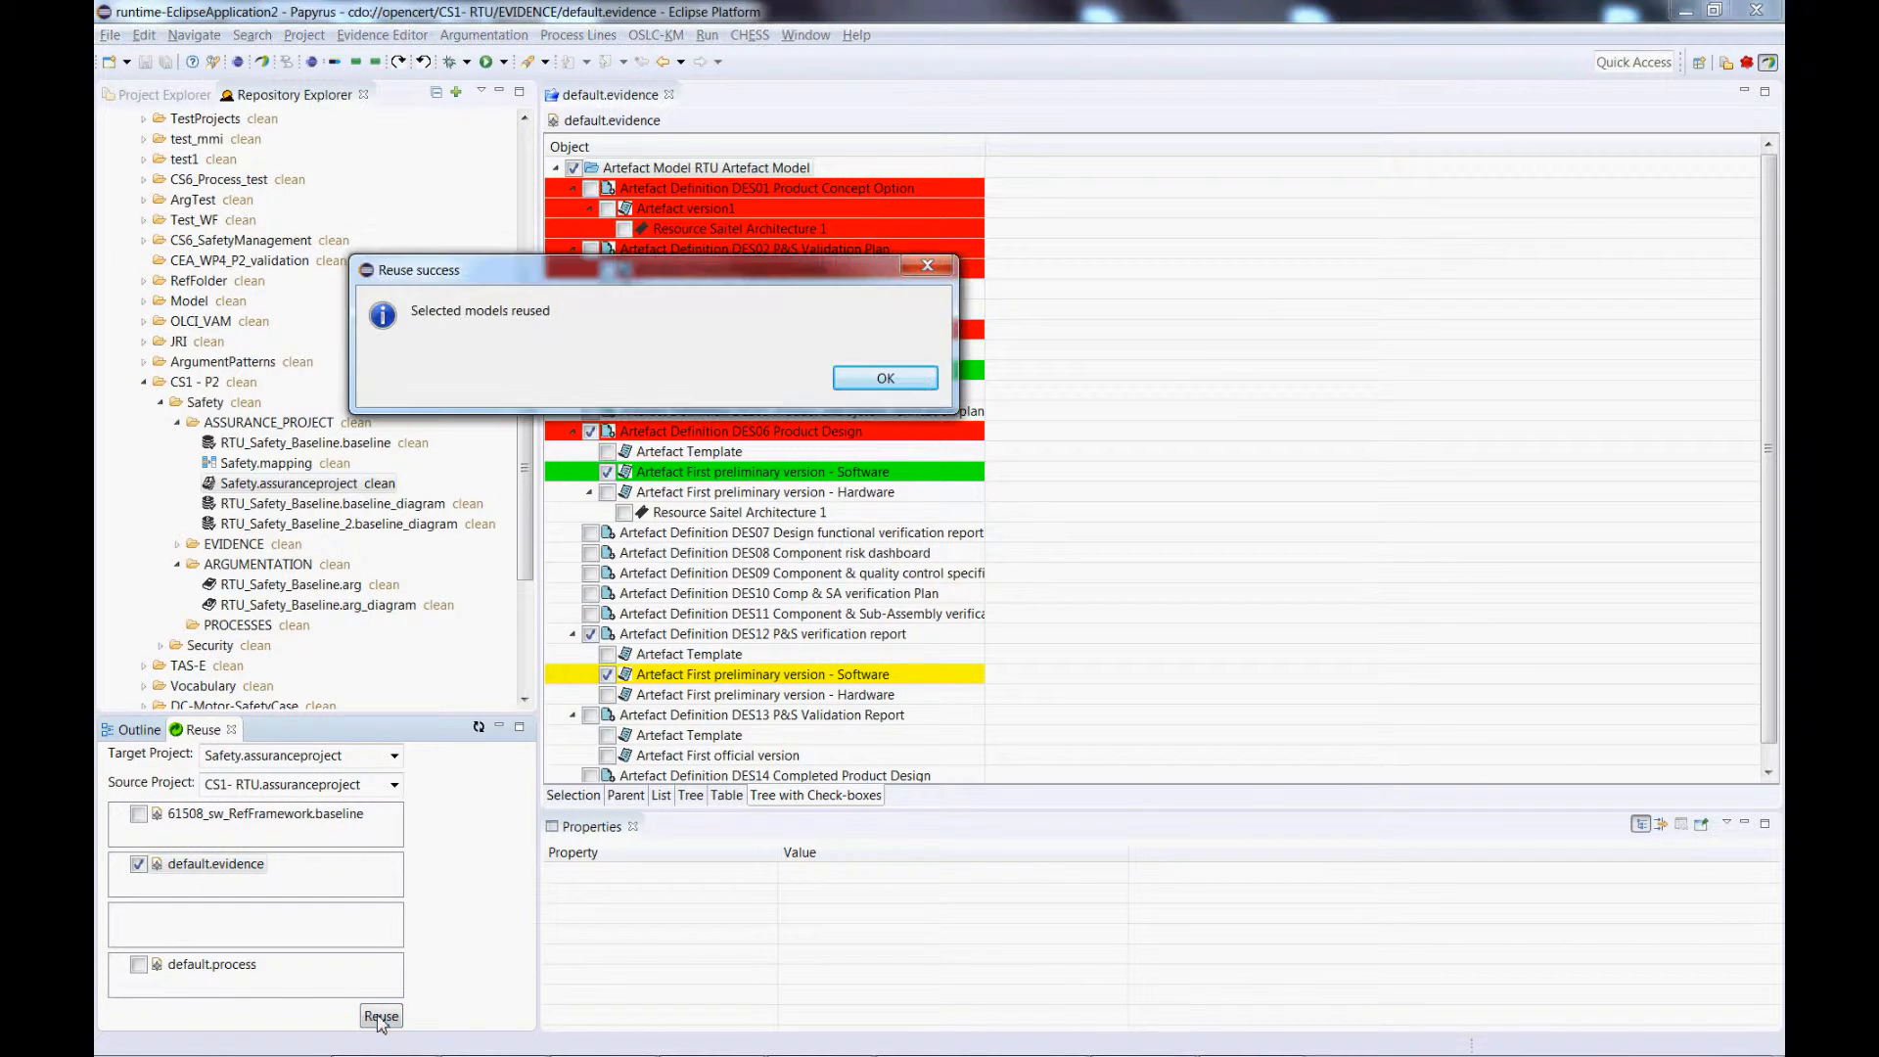
left_click(886, 380)
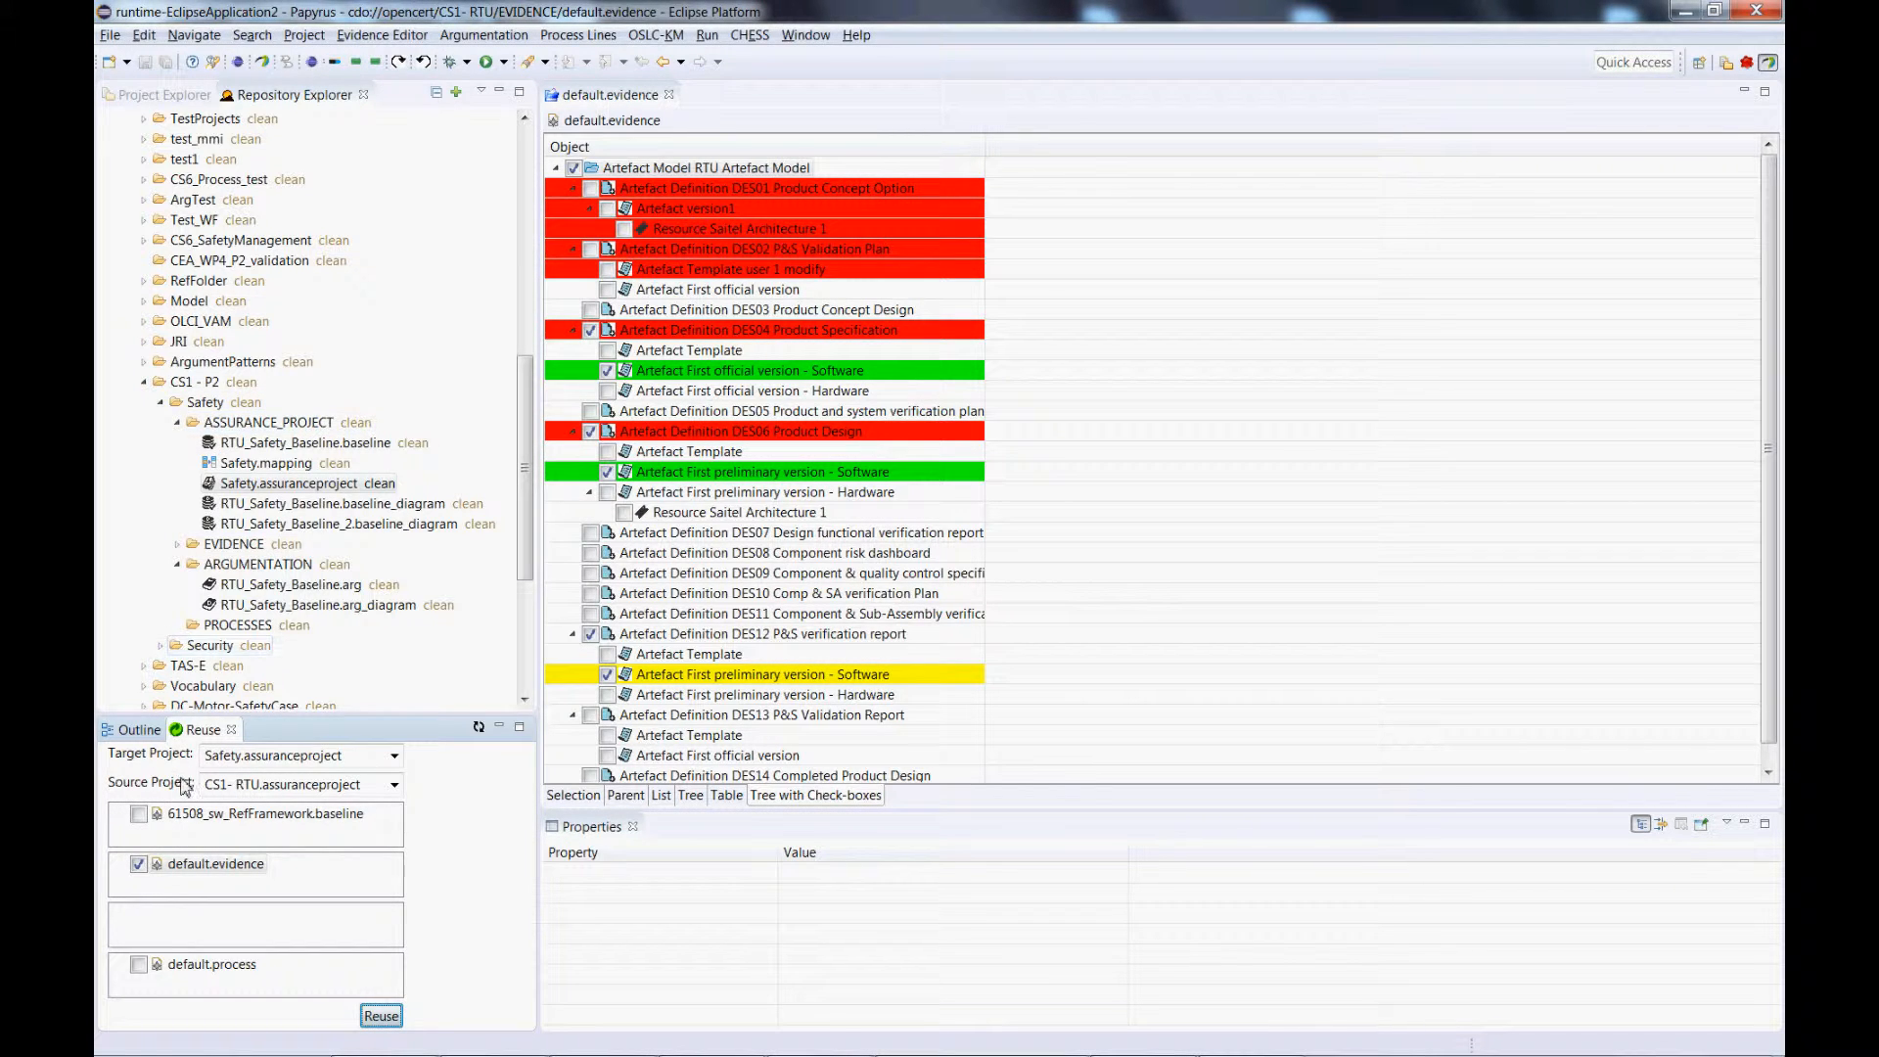
Expand the Safety EVIDENCE folder, open its default.evidence and expand the model to examine the artefacts reused from the Software search
left_click(178, 545)
double_click(258, 568)
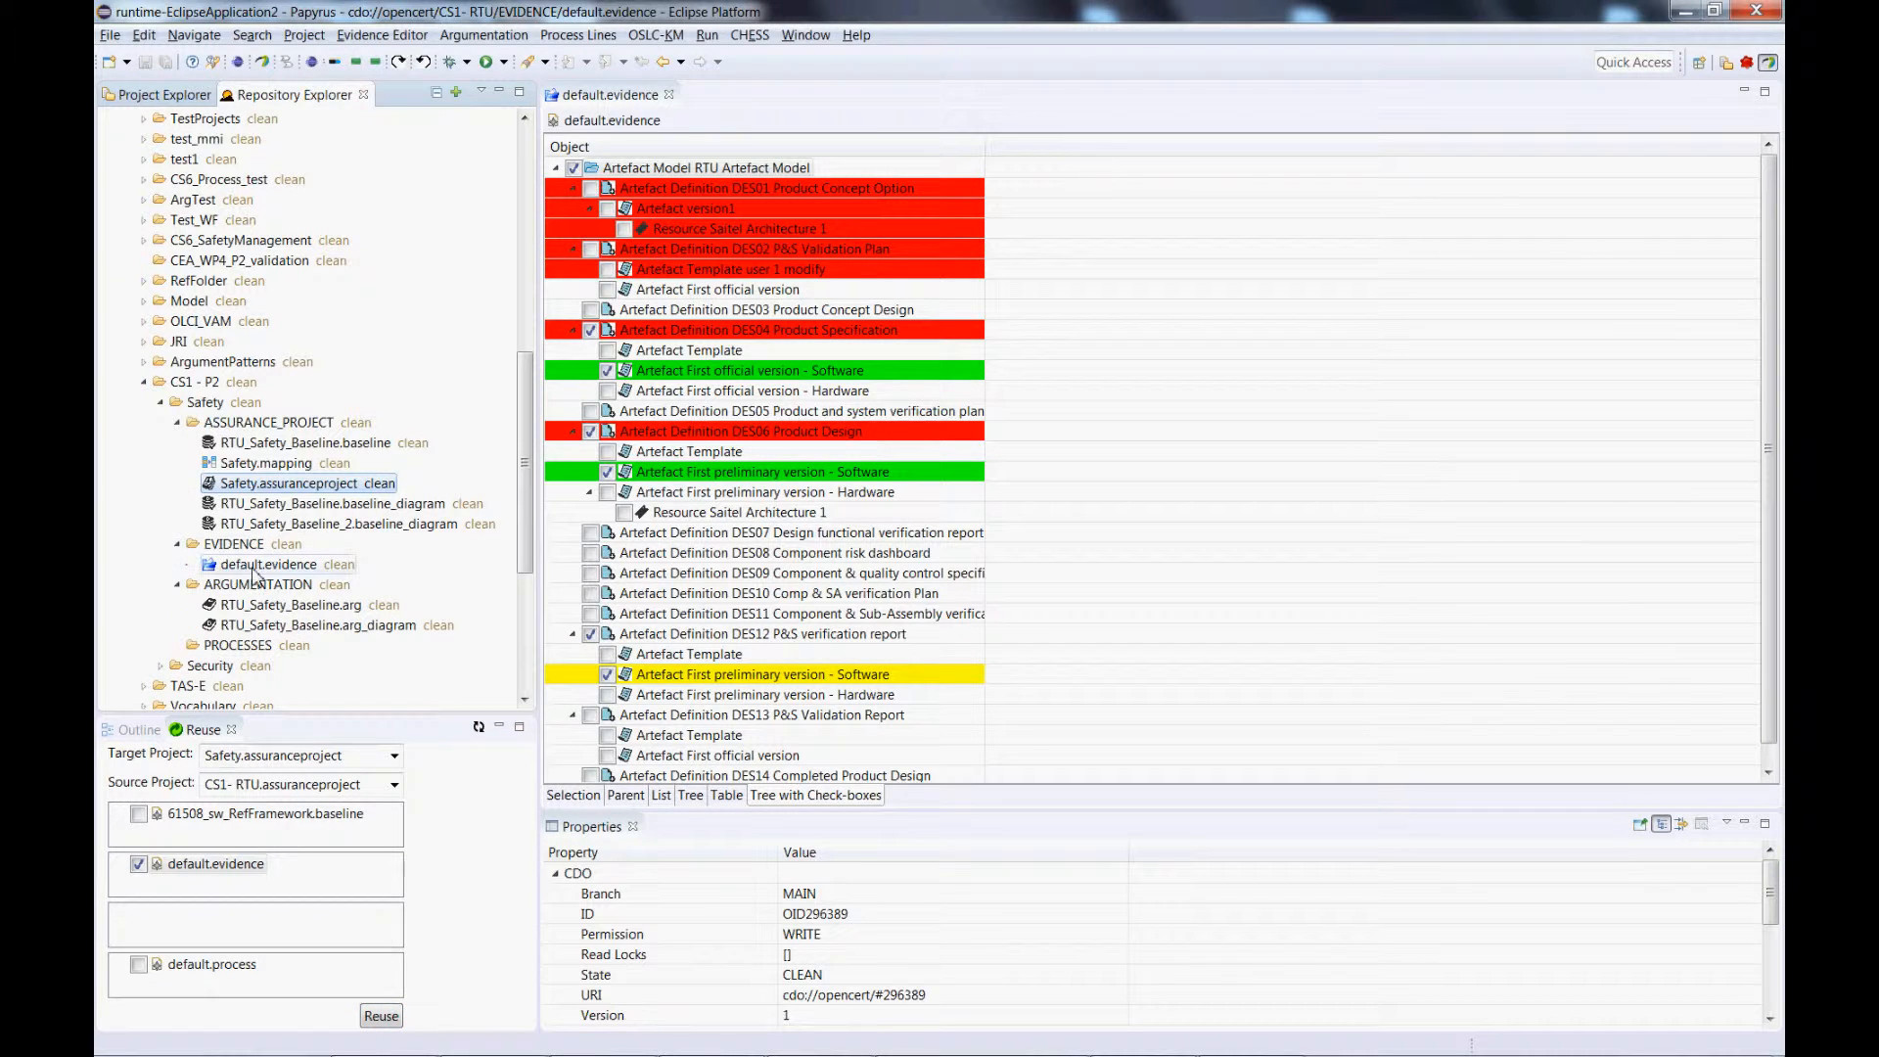
left_click(554, 143)
left_click(572, 164)
left_click(587, 185)
left_click(587, 226)
left_click(588, 265)
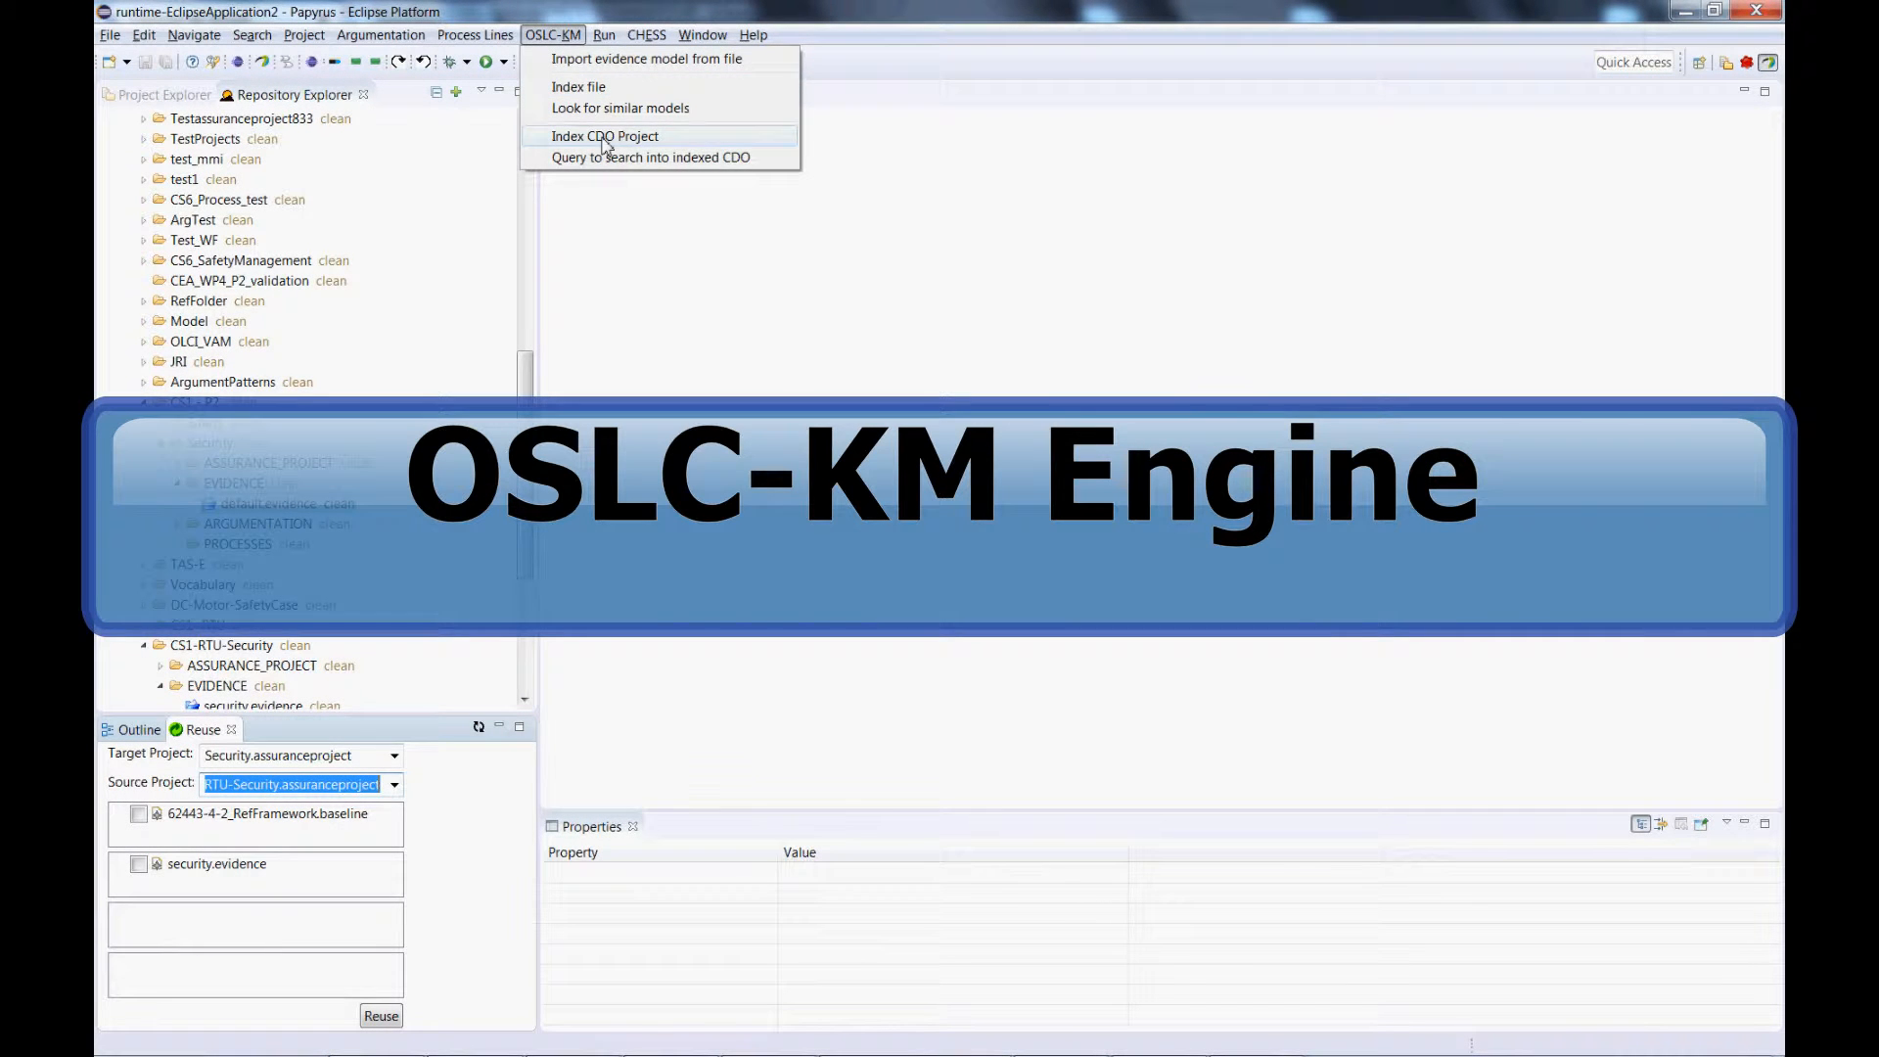
Index the CS1-RTU-Security assurance project as a CDO project with OSLC-KM
left_click(604, 140)
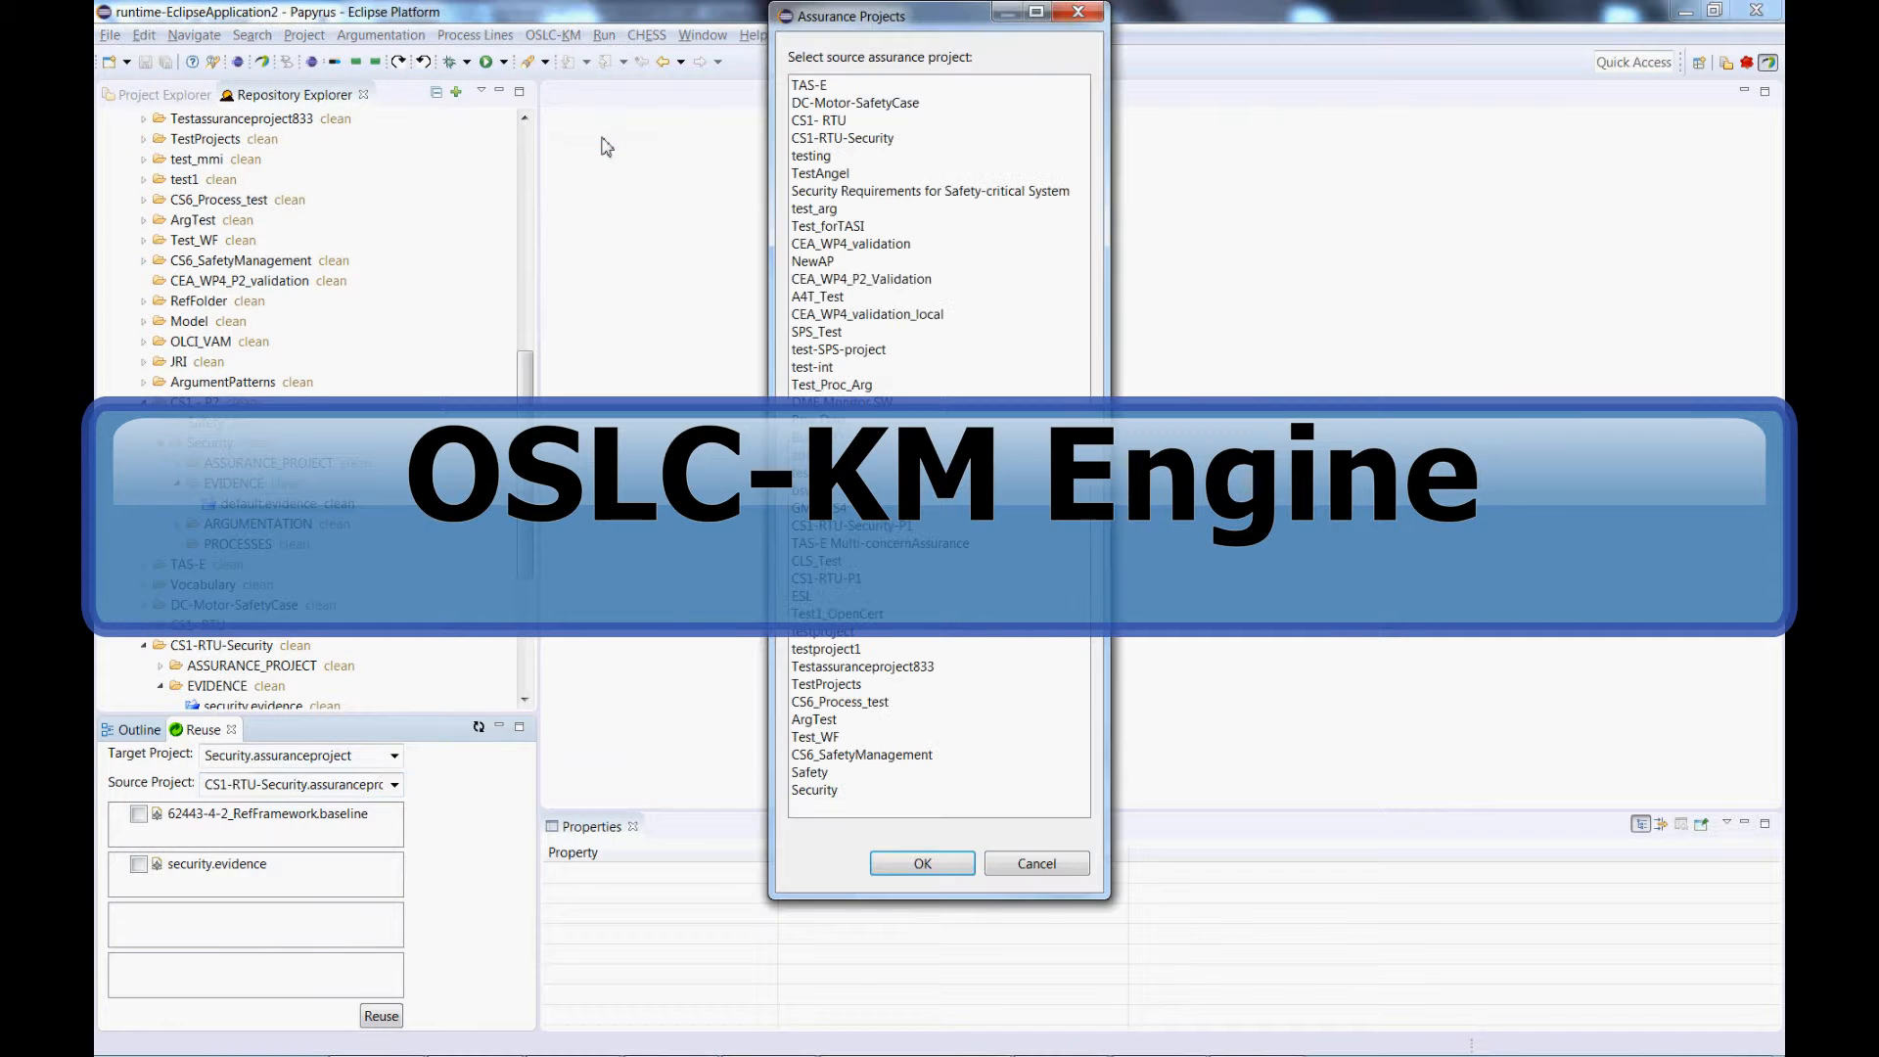
left_click(830, 140)
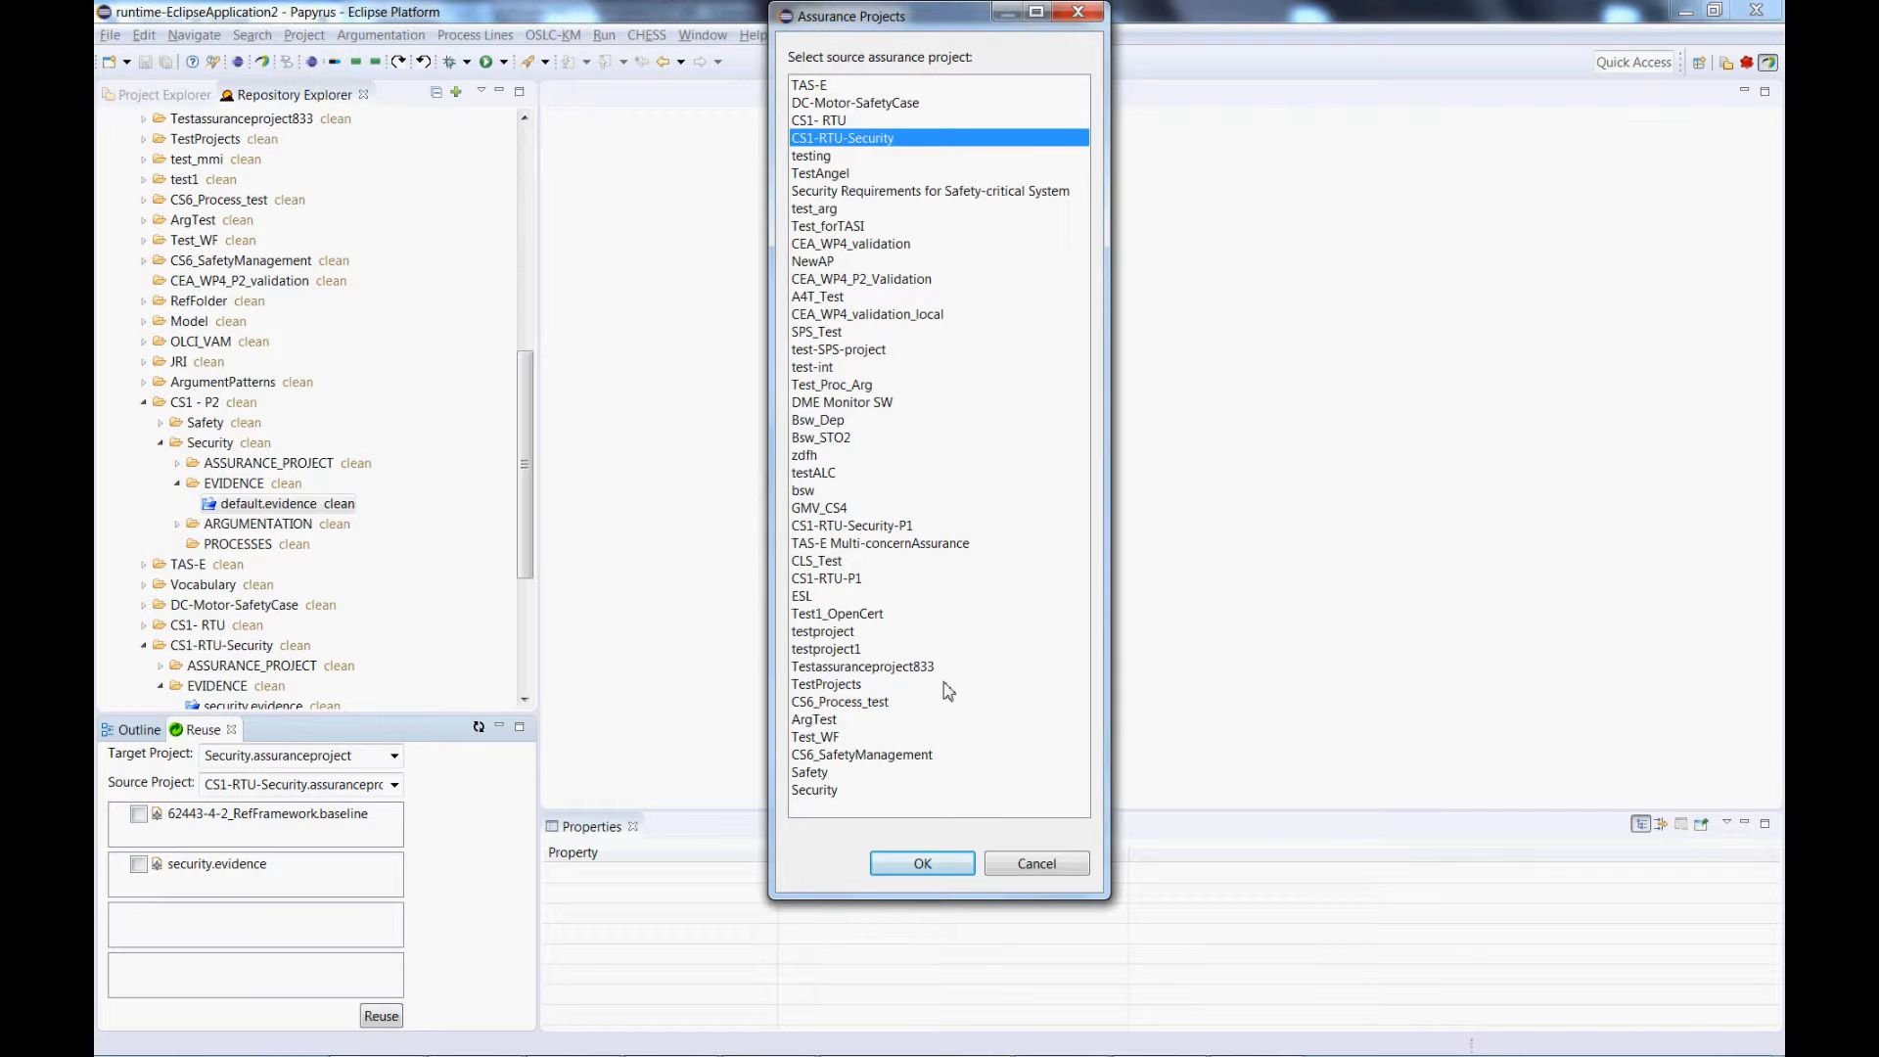
left_click(922, 864)
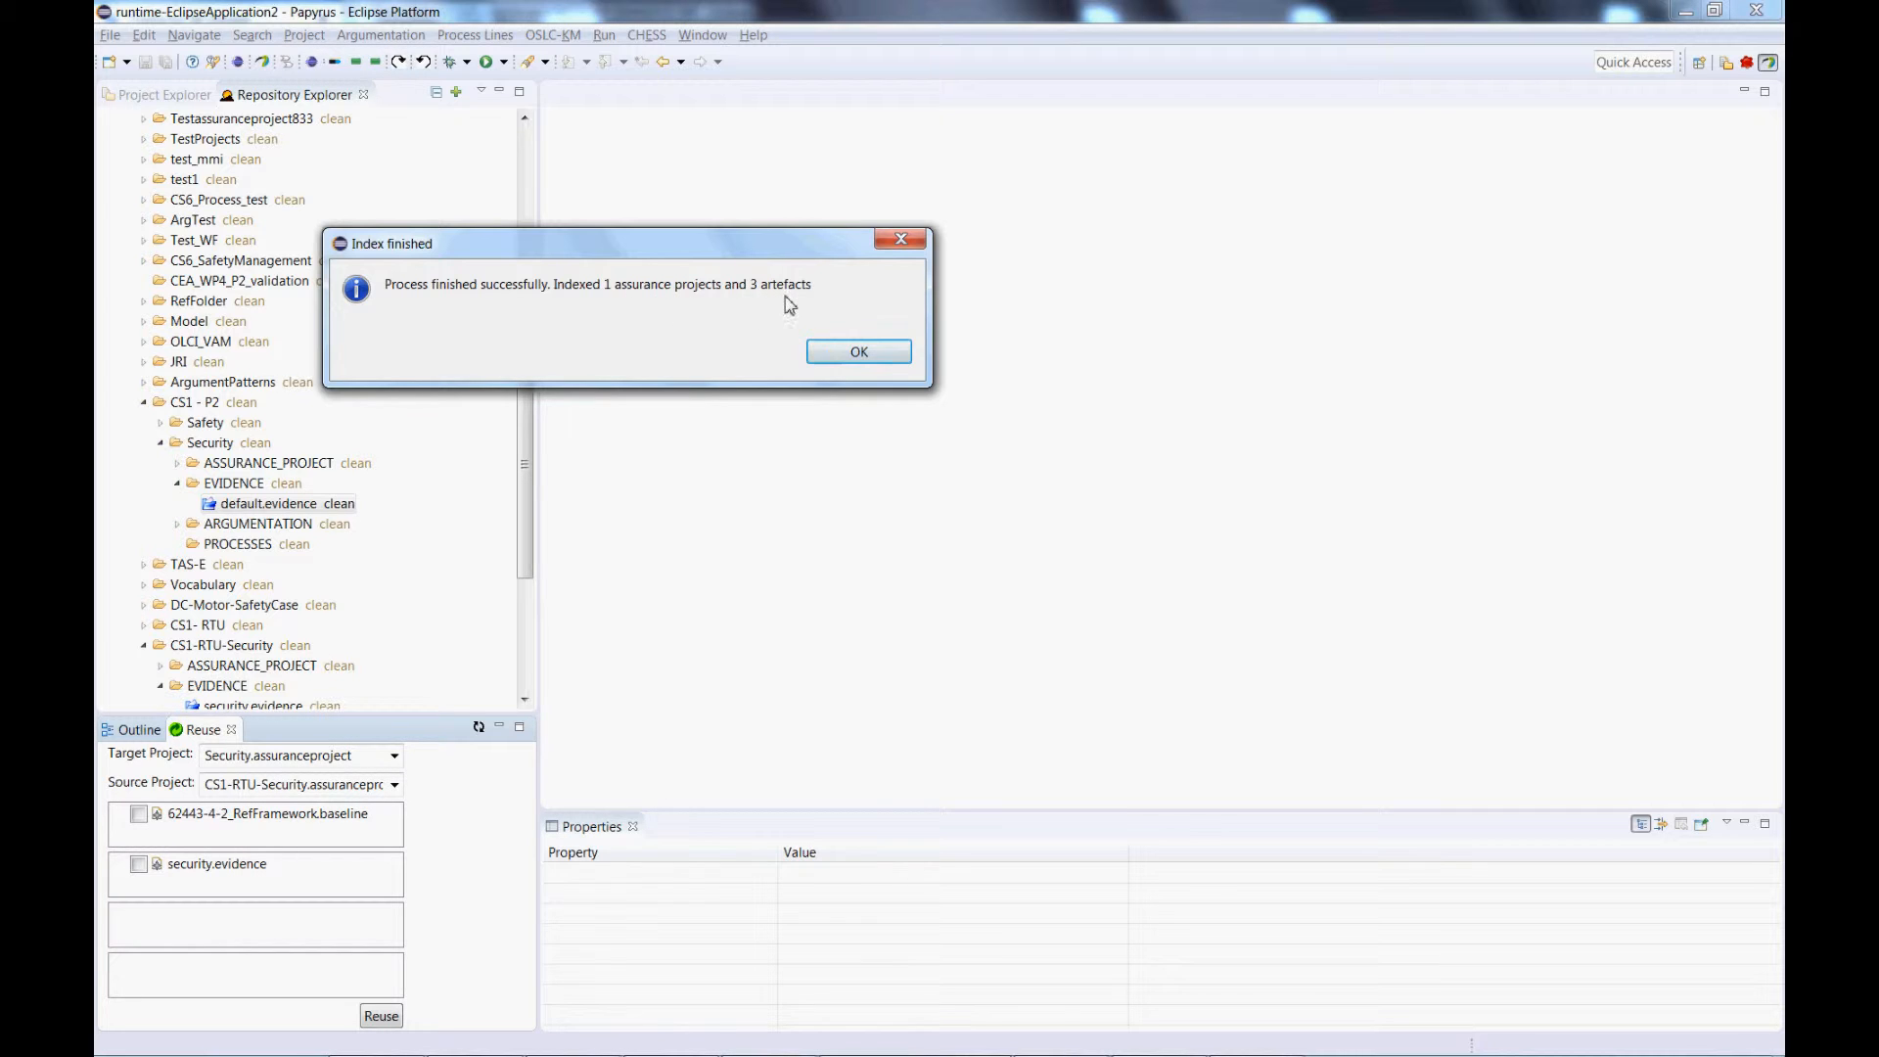
left_click(856, 354)
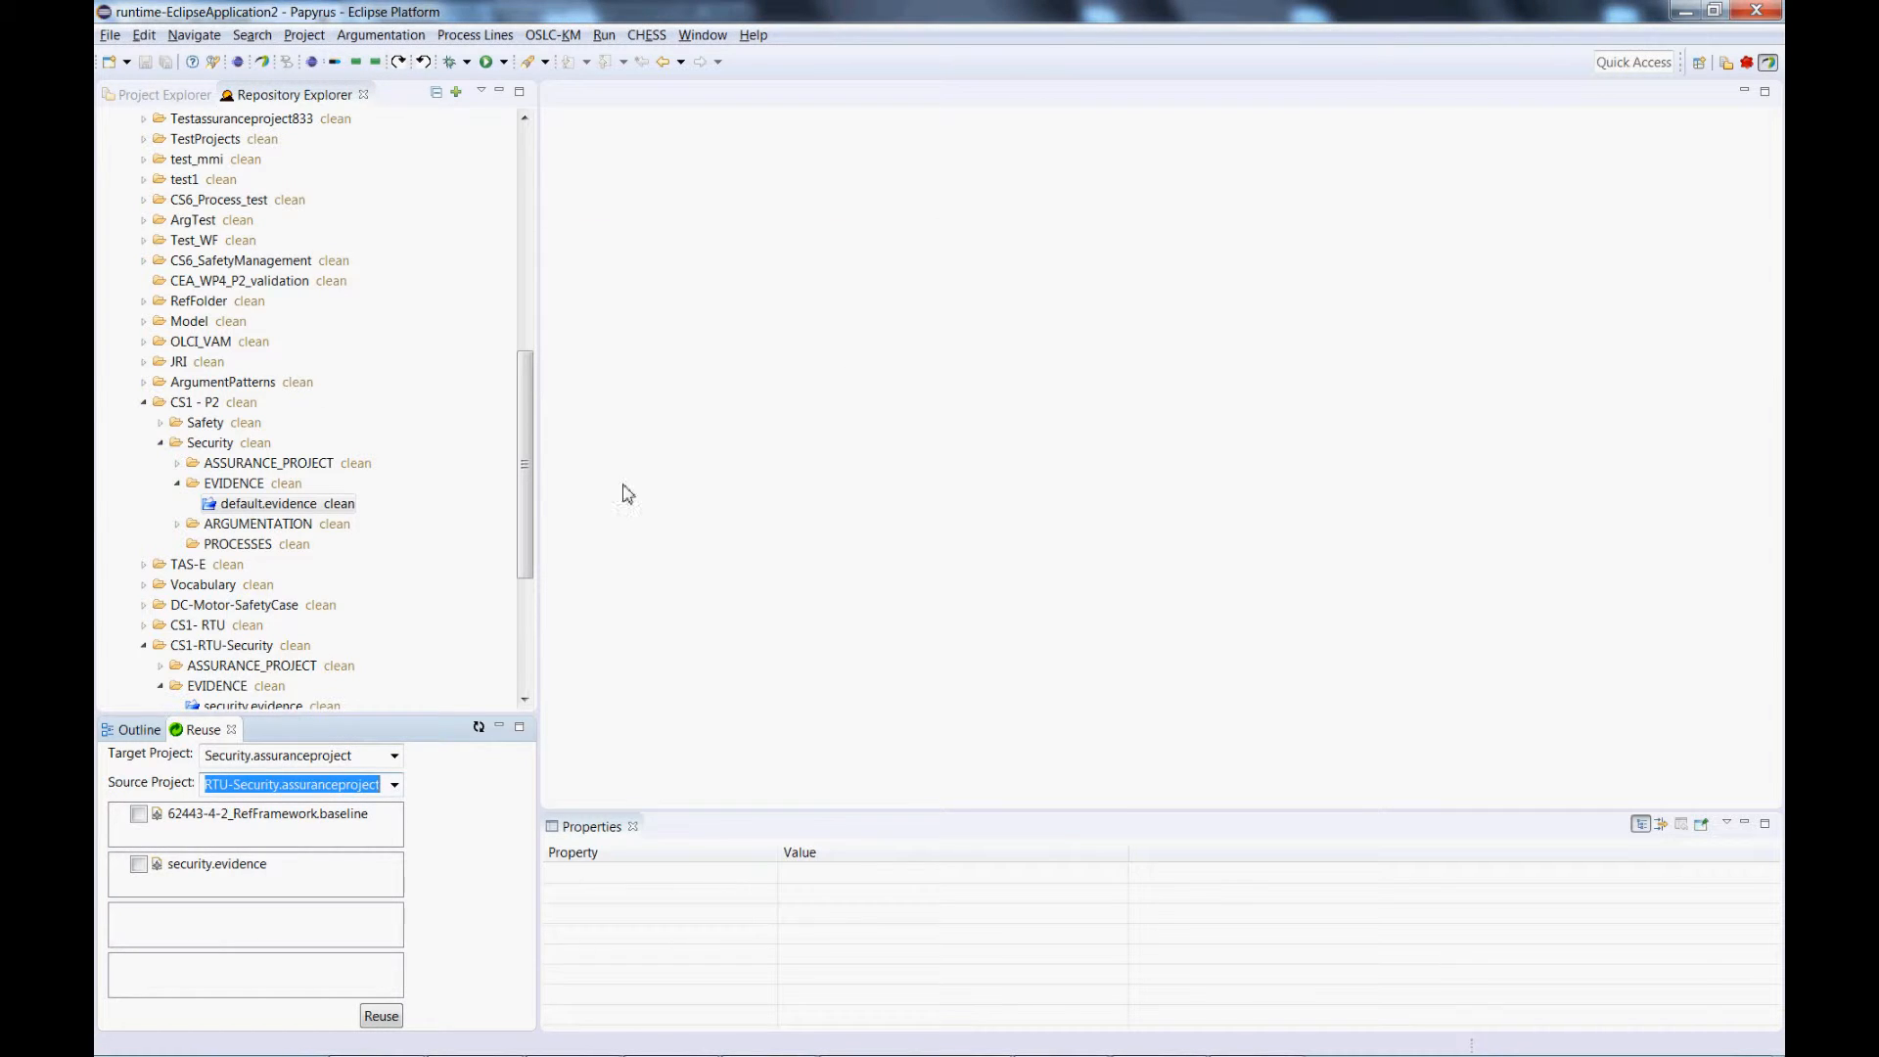
Mark security.evidence for reuse and search its Artefact Model with OSLC-KM by criticality levels SL-C 1 and SL-C 2, modifying the selection according to the results
left_click(138, 866)
double_click(185, 869)
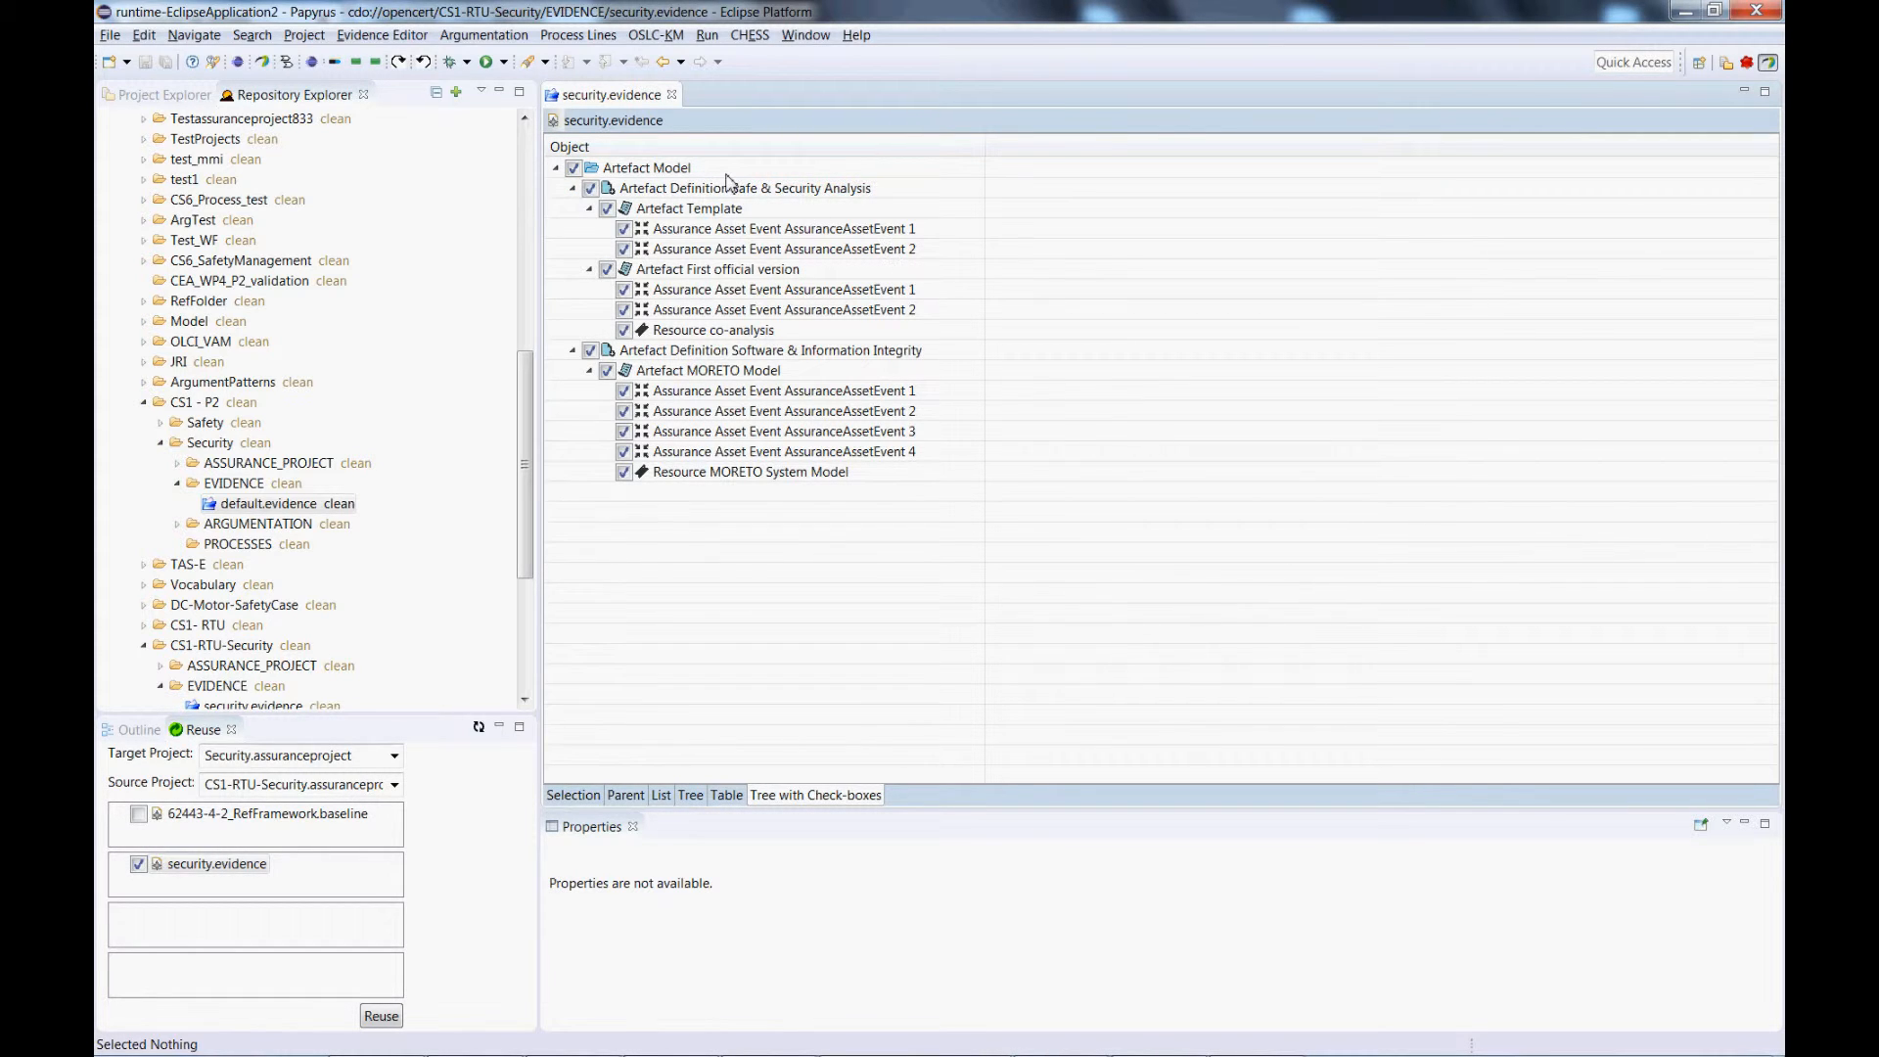
right_click(684, 172)
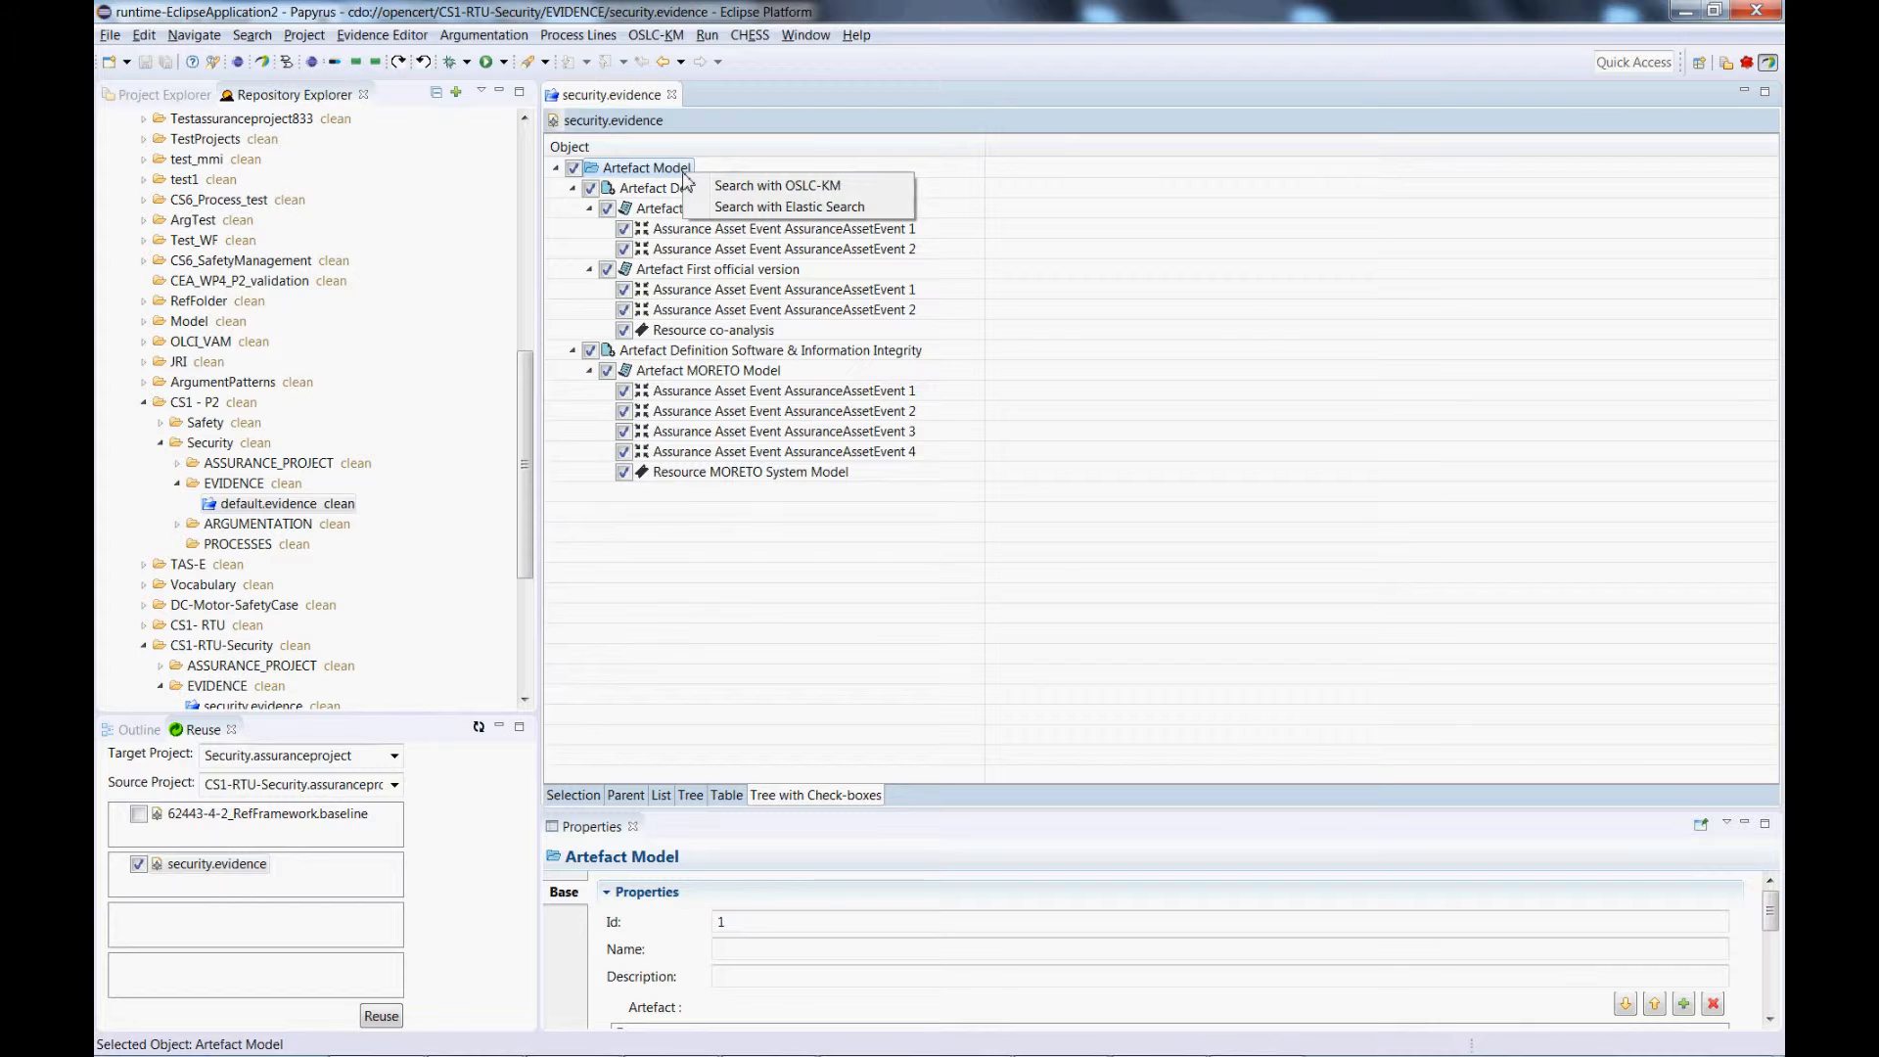
left_click(789, 187)
left_click(712, 363)
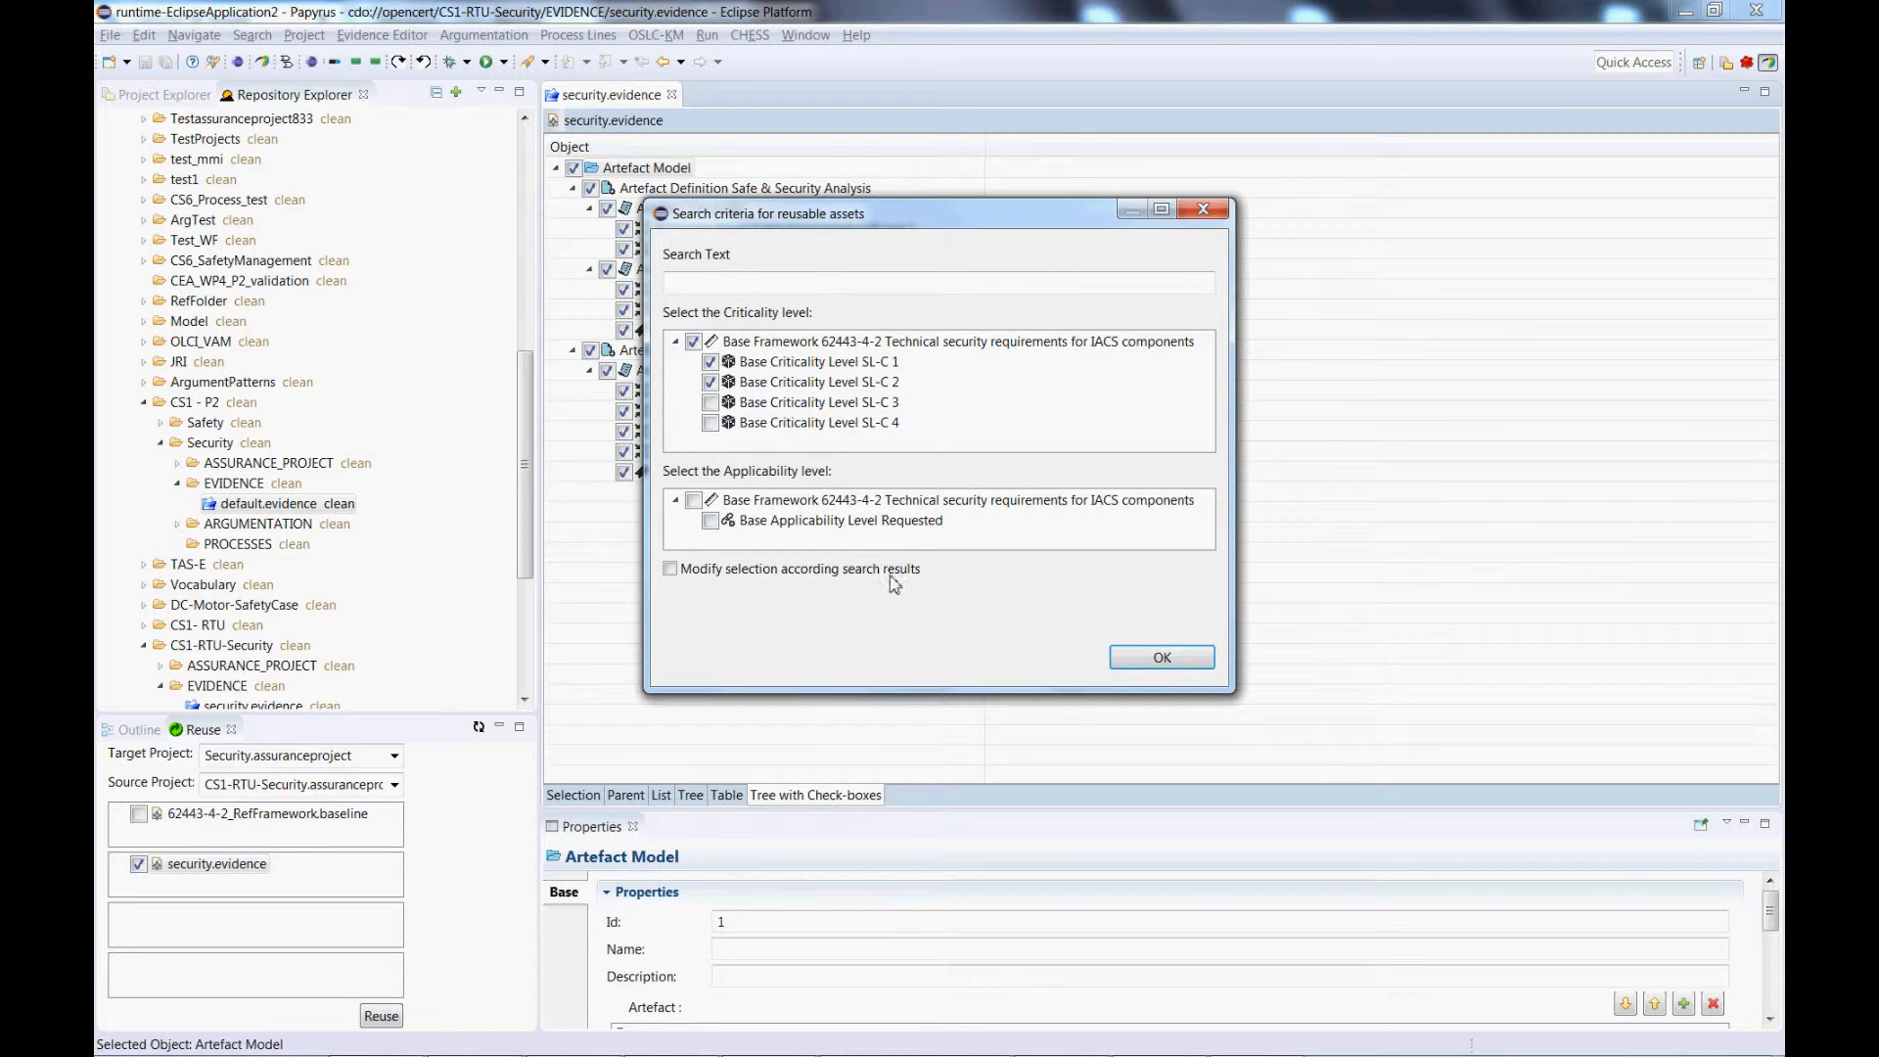
left_click(1140, 658)
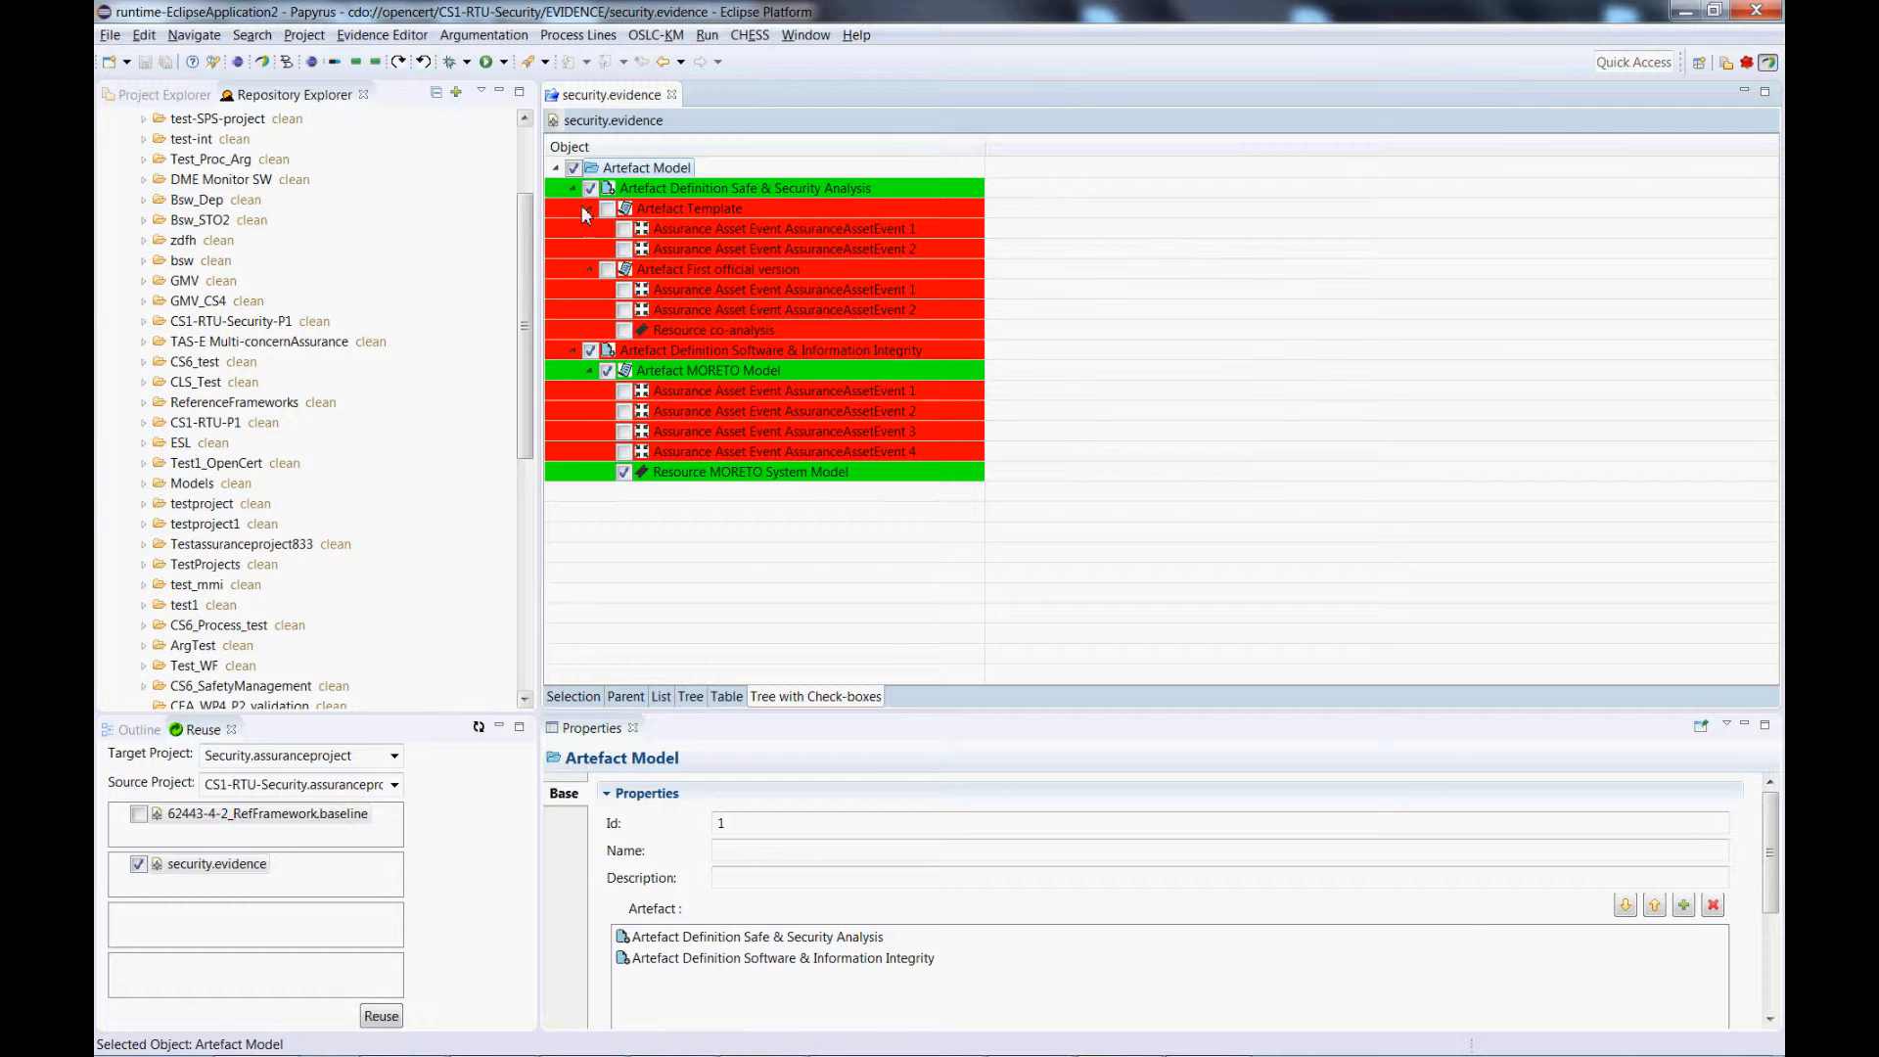
Reuse the selected security.evidence artefacts in the Security project, examine the copied evidence model down to the MORETO Model, and close it
left_click(385, 1018)
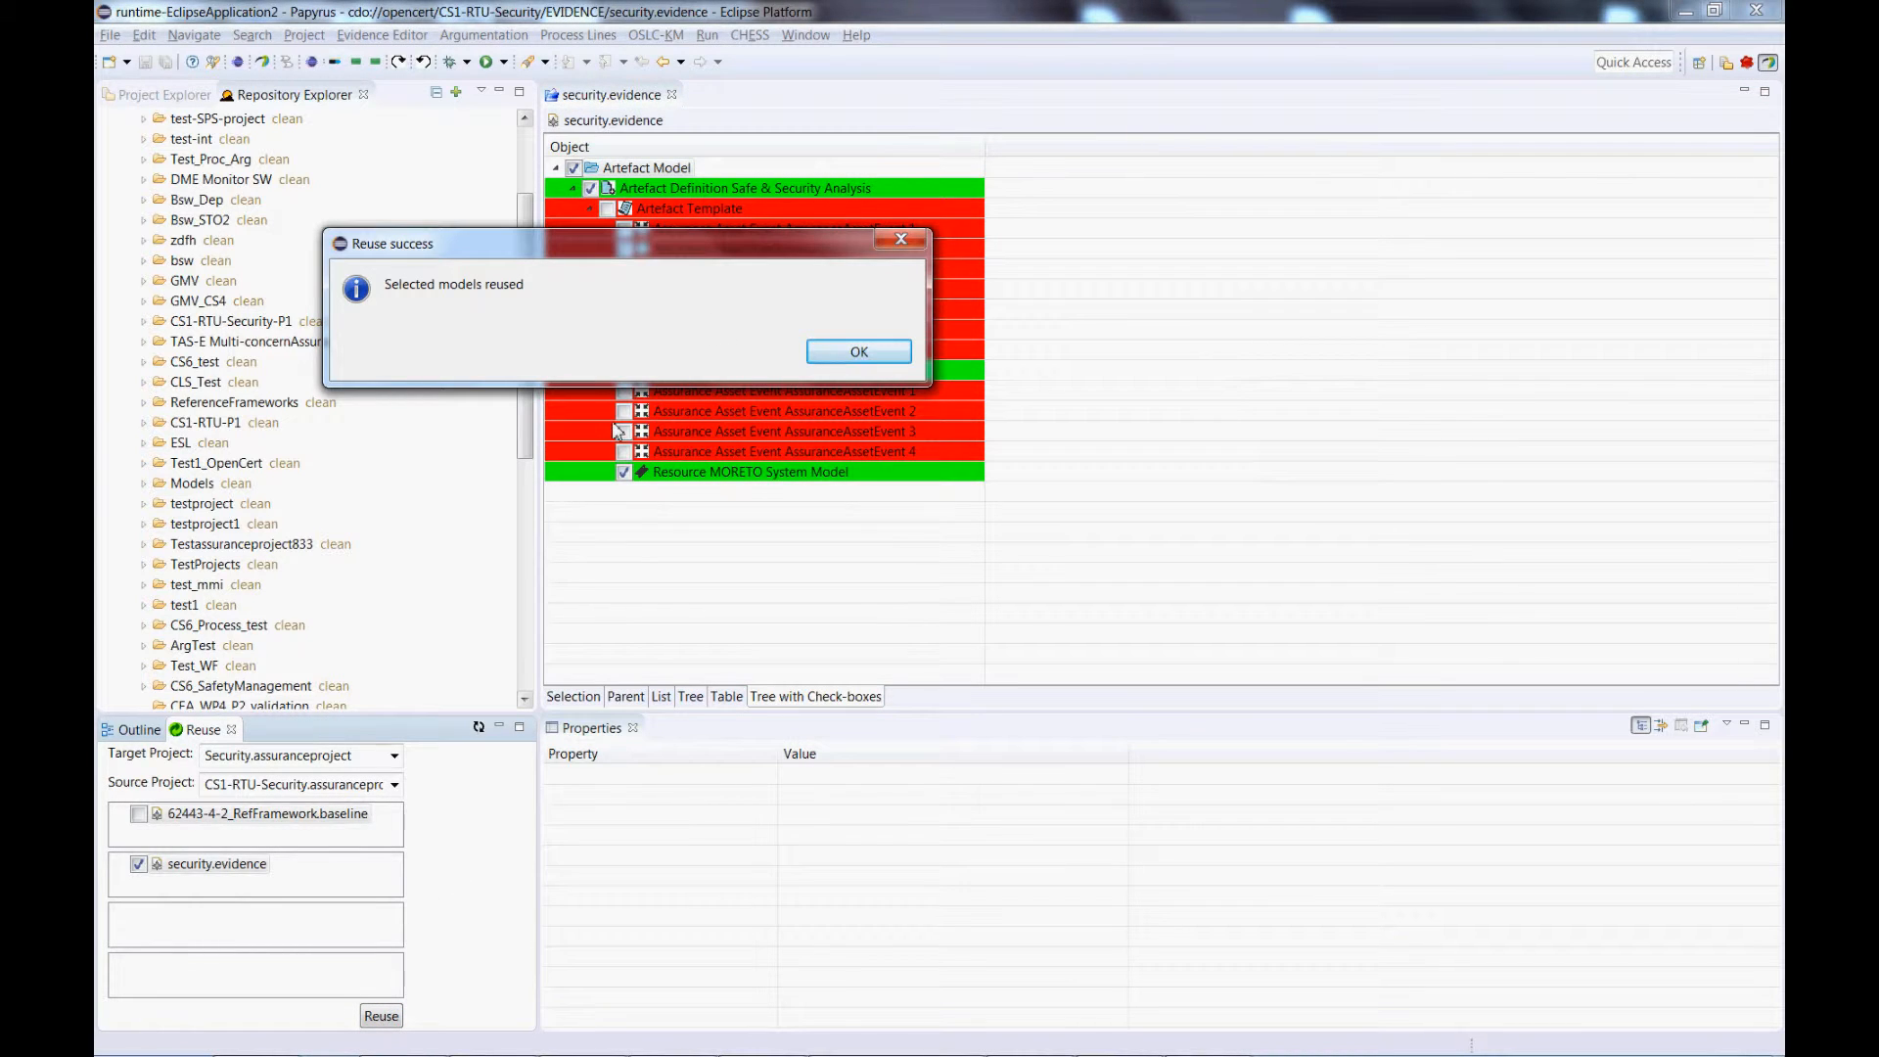
left_click(858, 352)
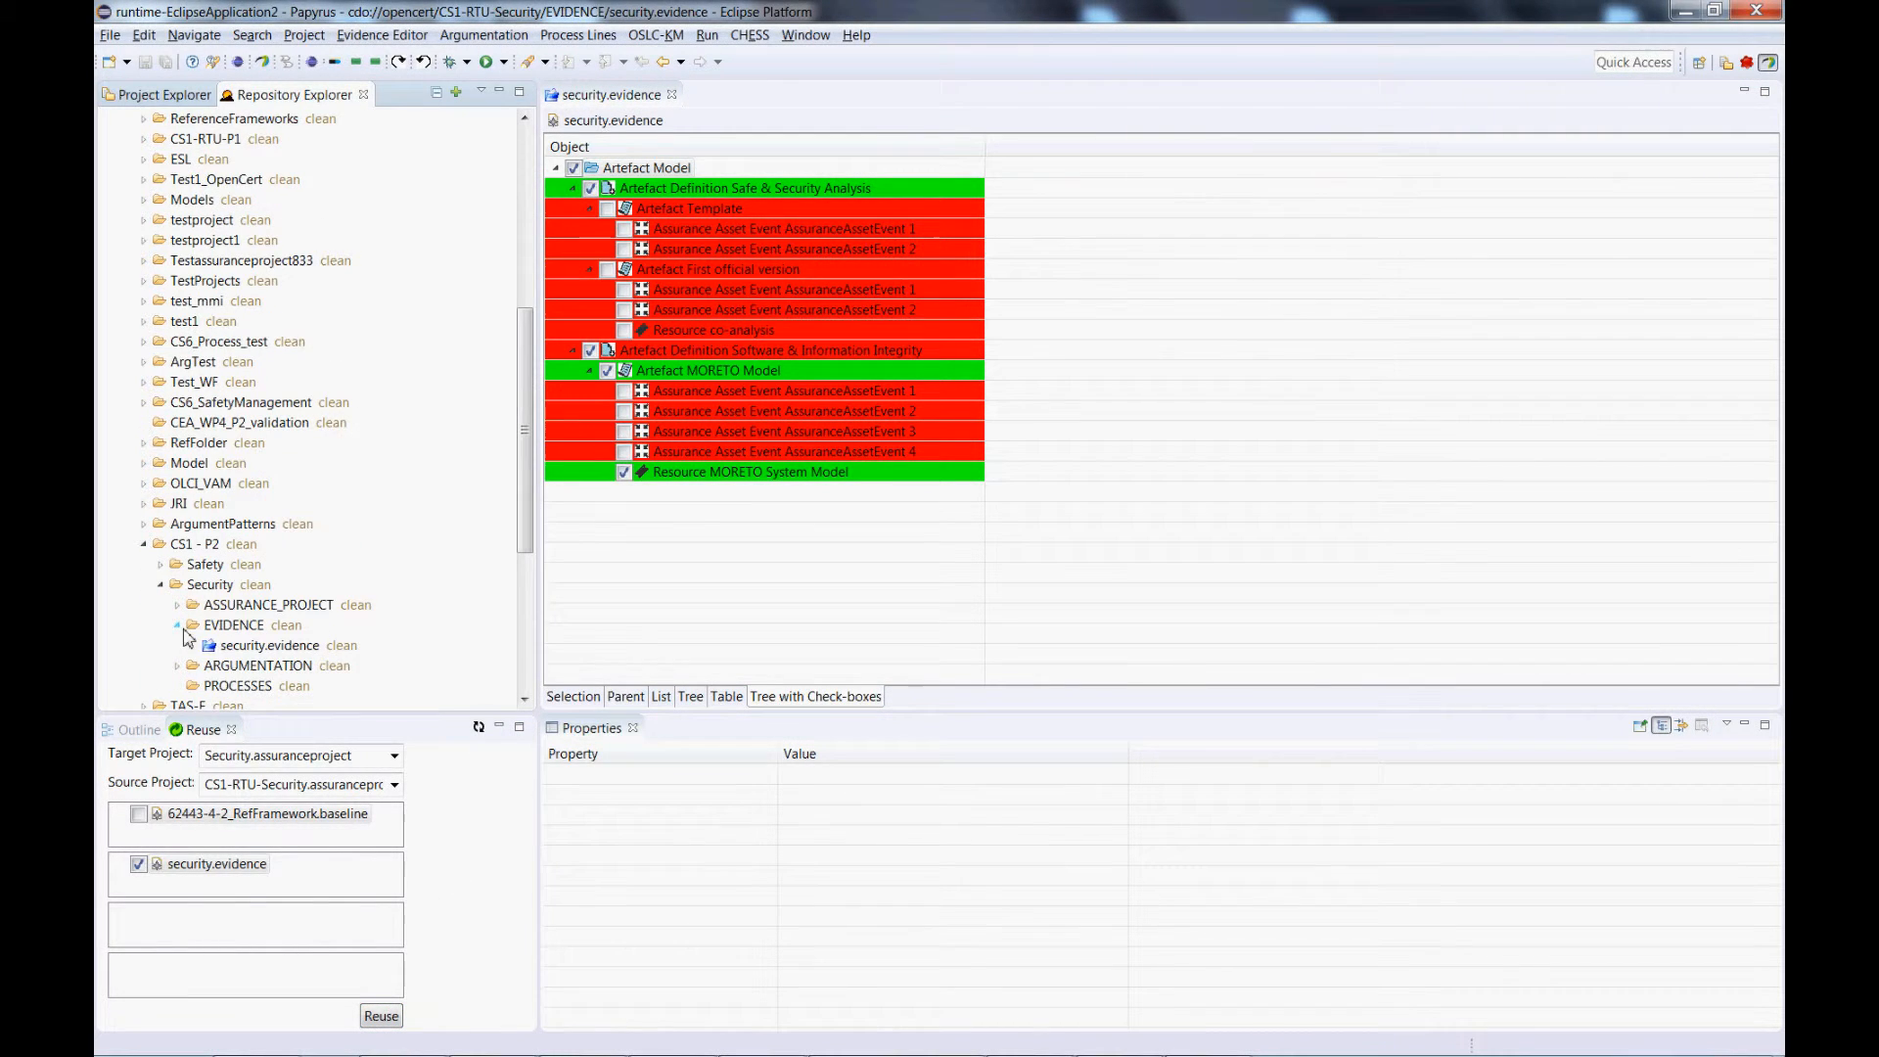
double_click(240, 648)
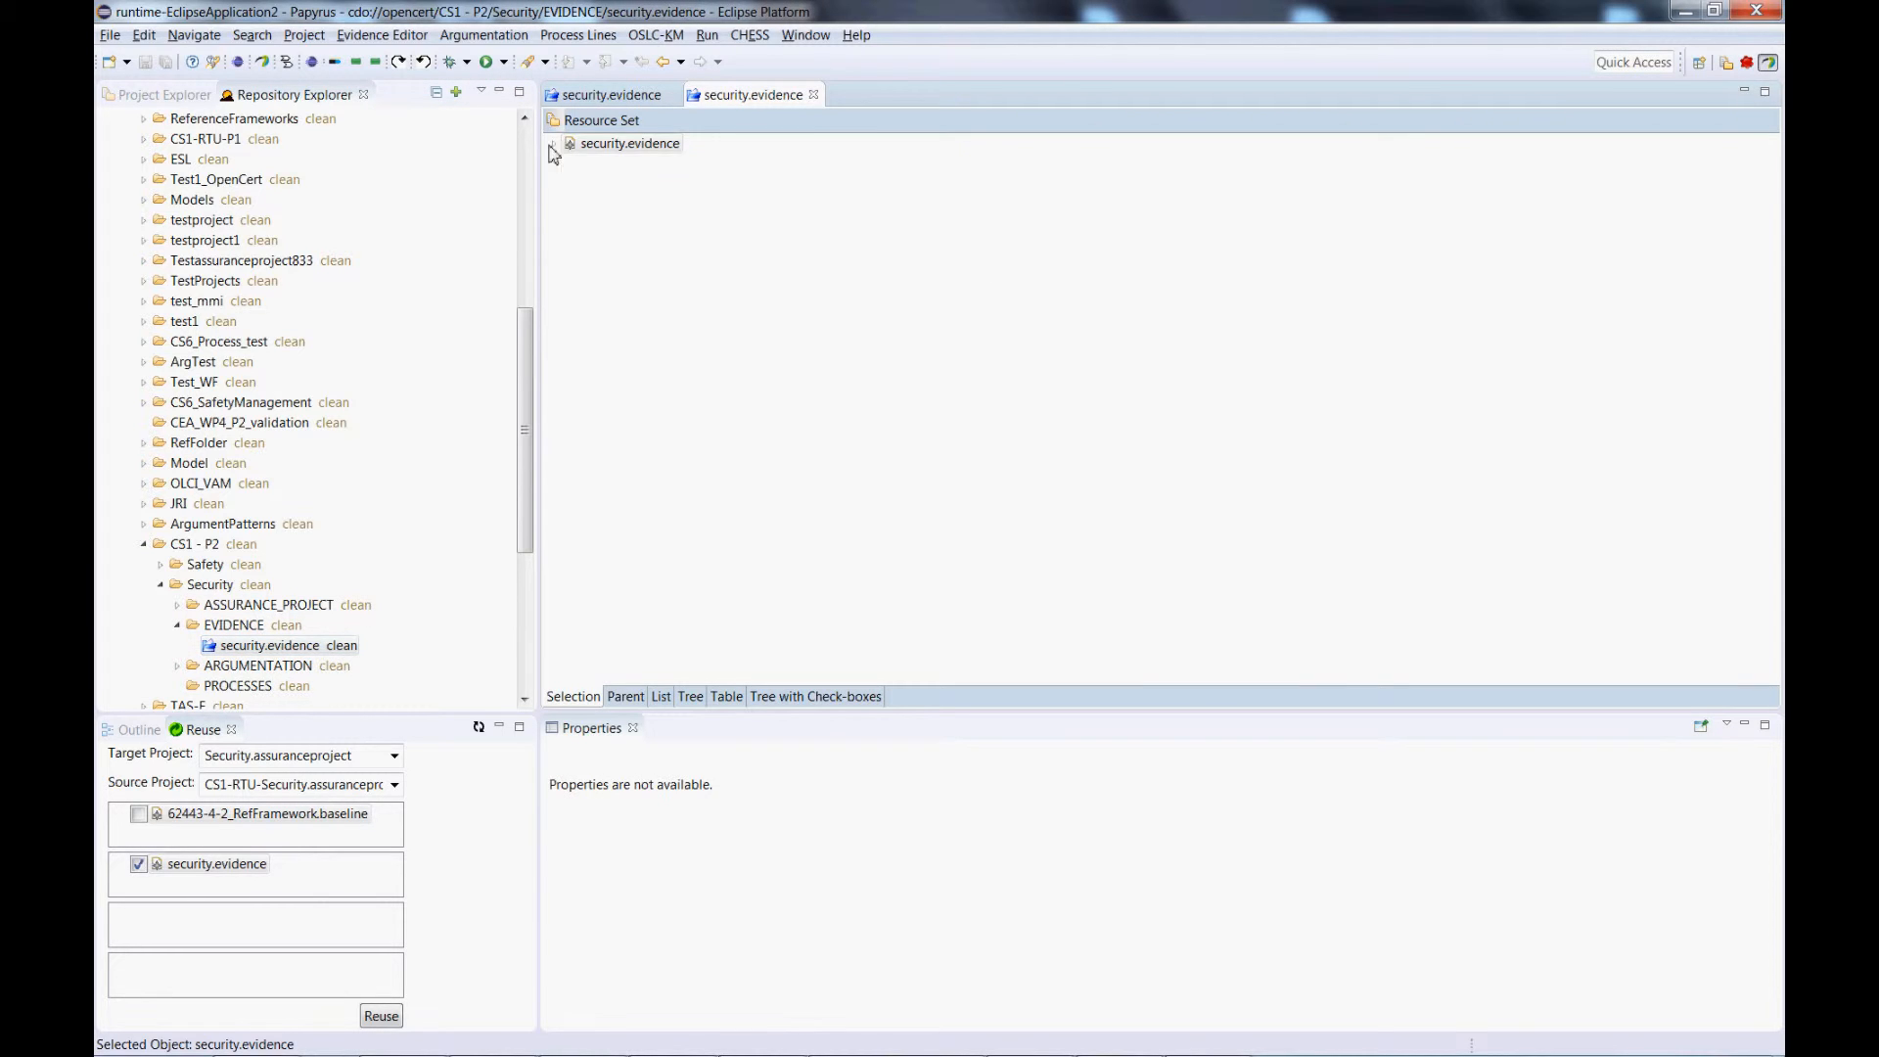
left_click(567, 166)
left_click(587, 204)
left_click(604, 225)
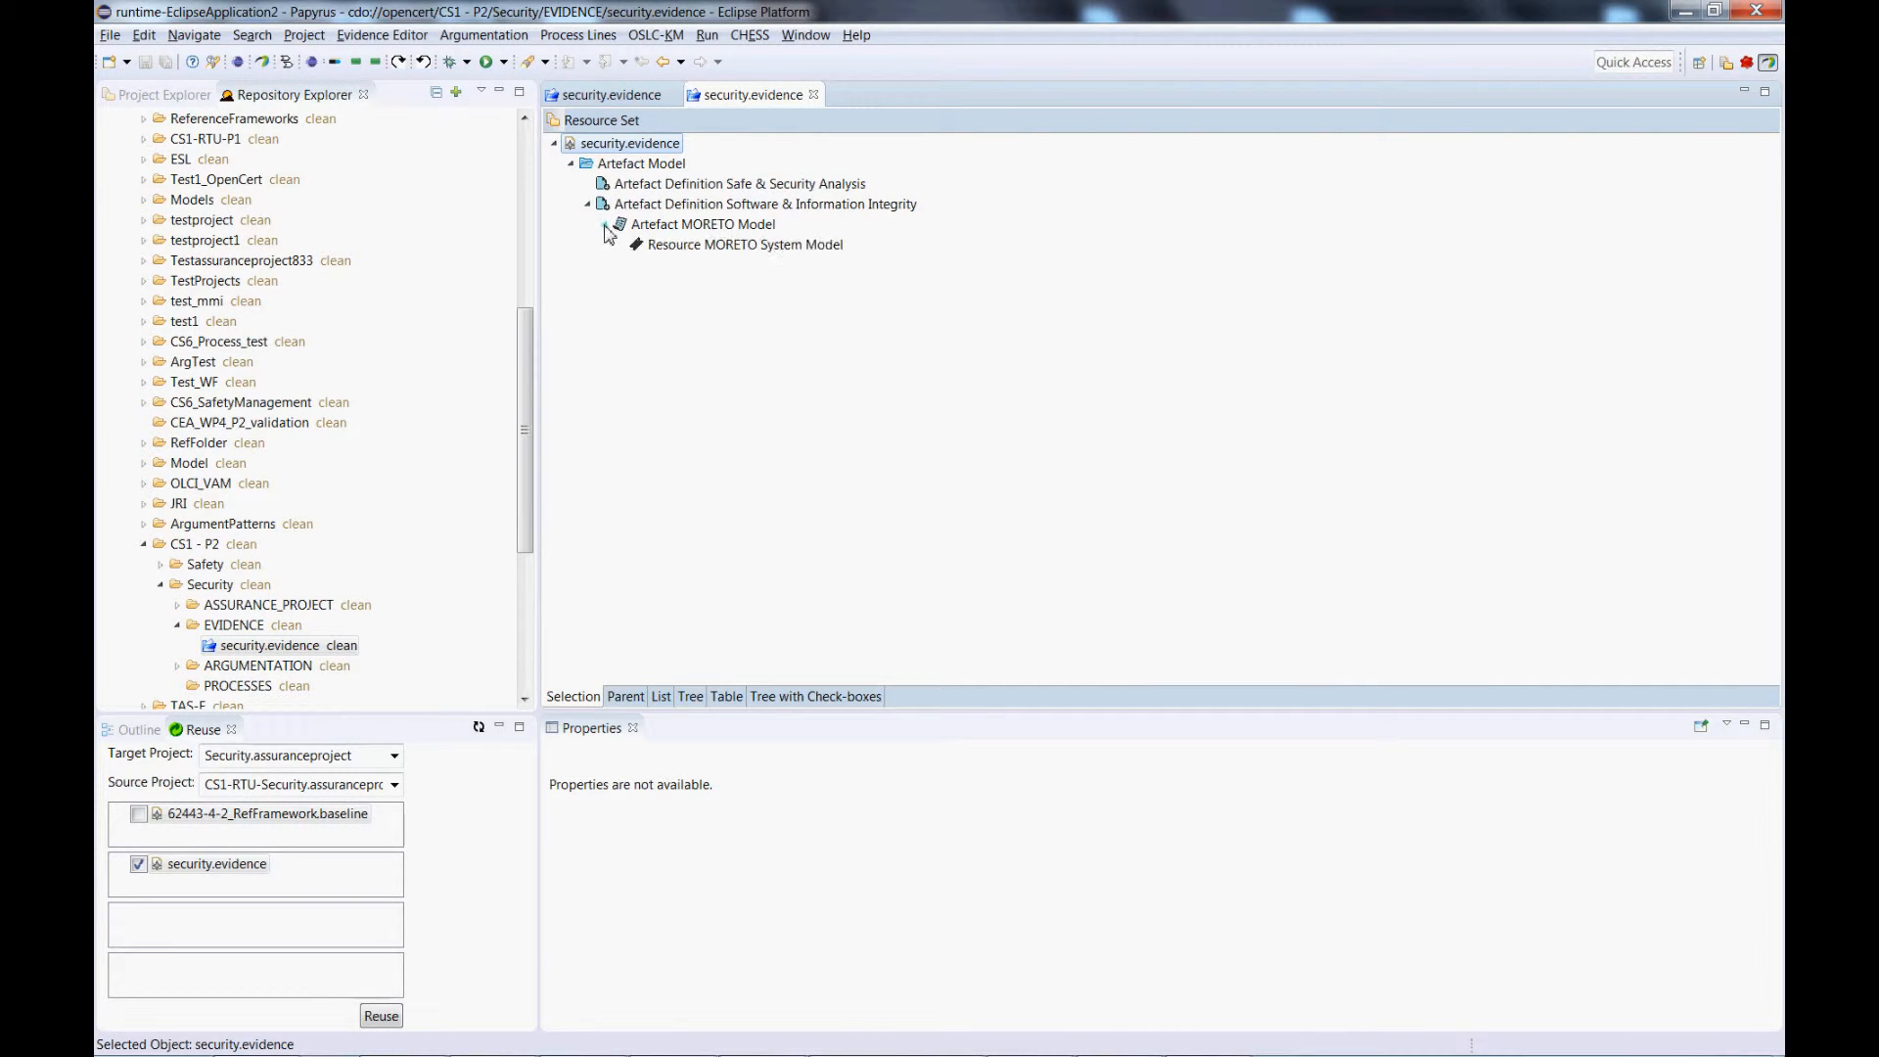
left_click(813, 95)
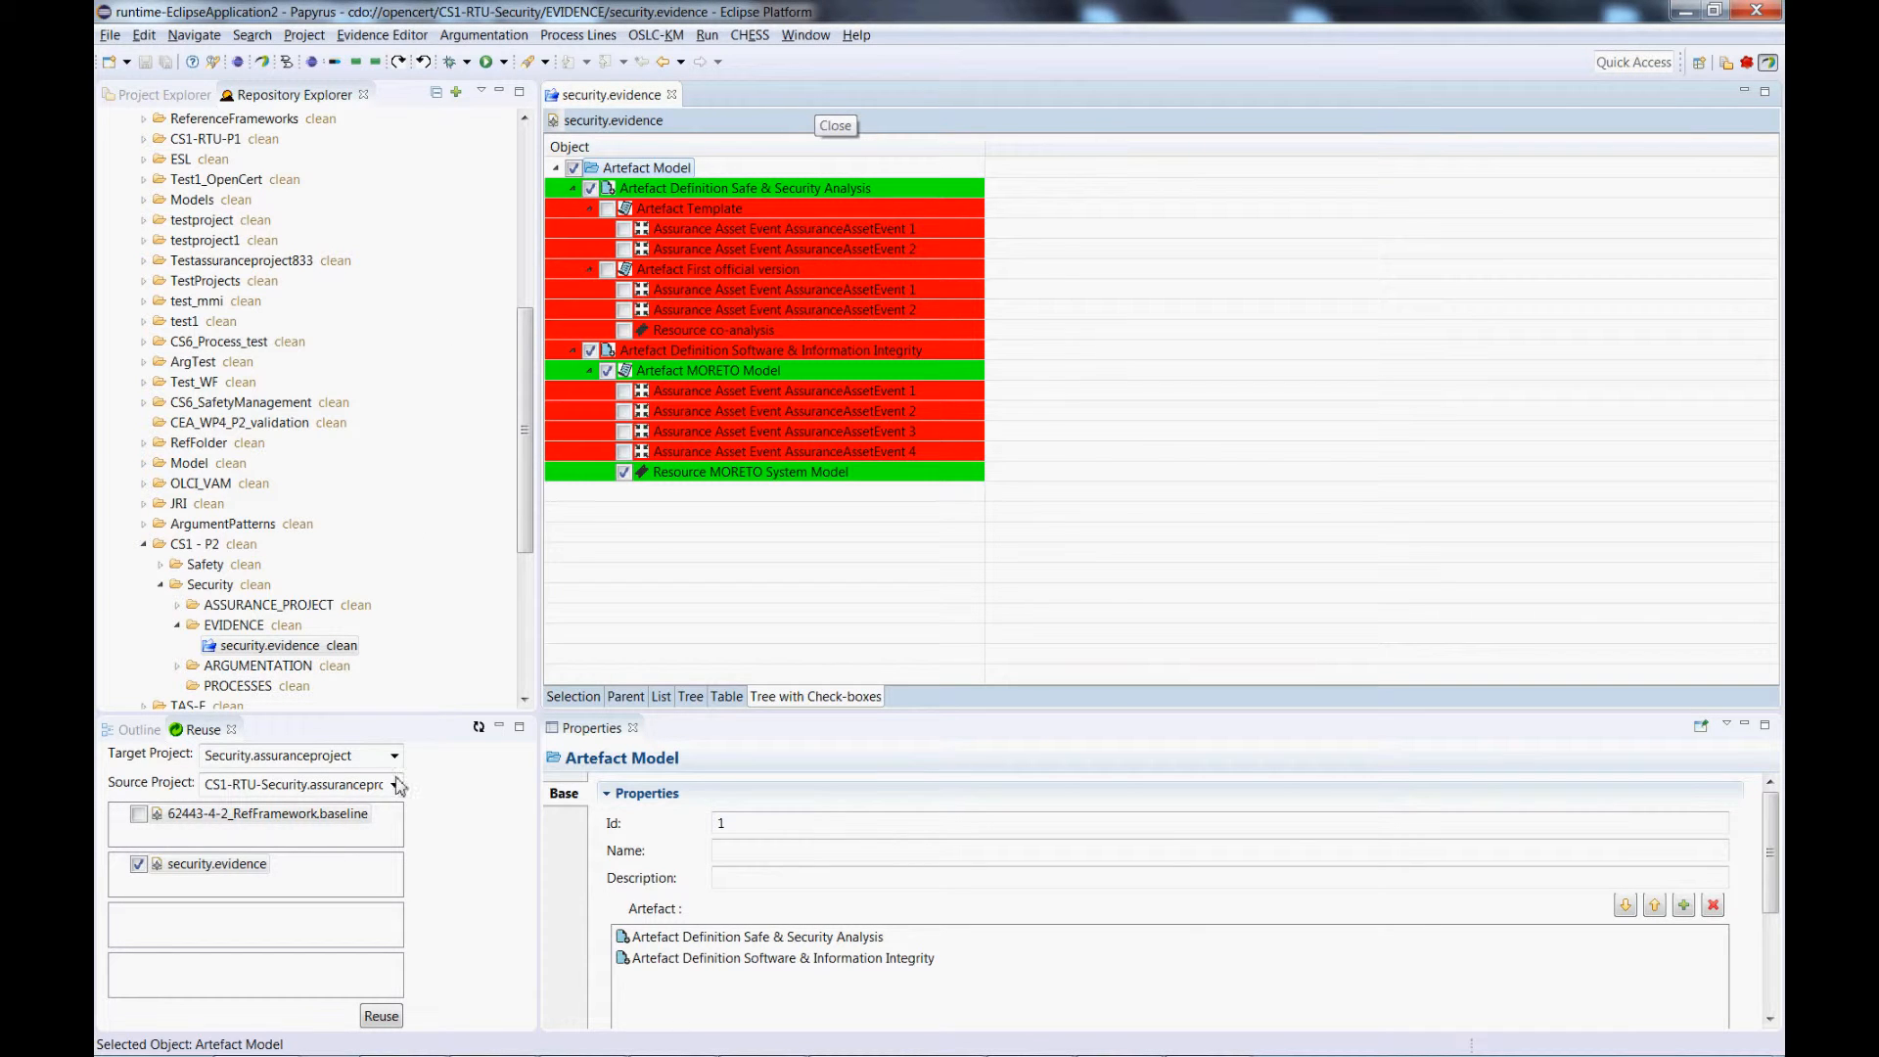
Open 62443-4-2_RefFramework.baseline and examine the target of the compliance map under Base Artefact Software integrity checks report
double_click(289, 825)
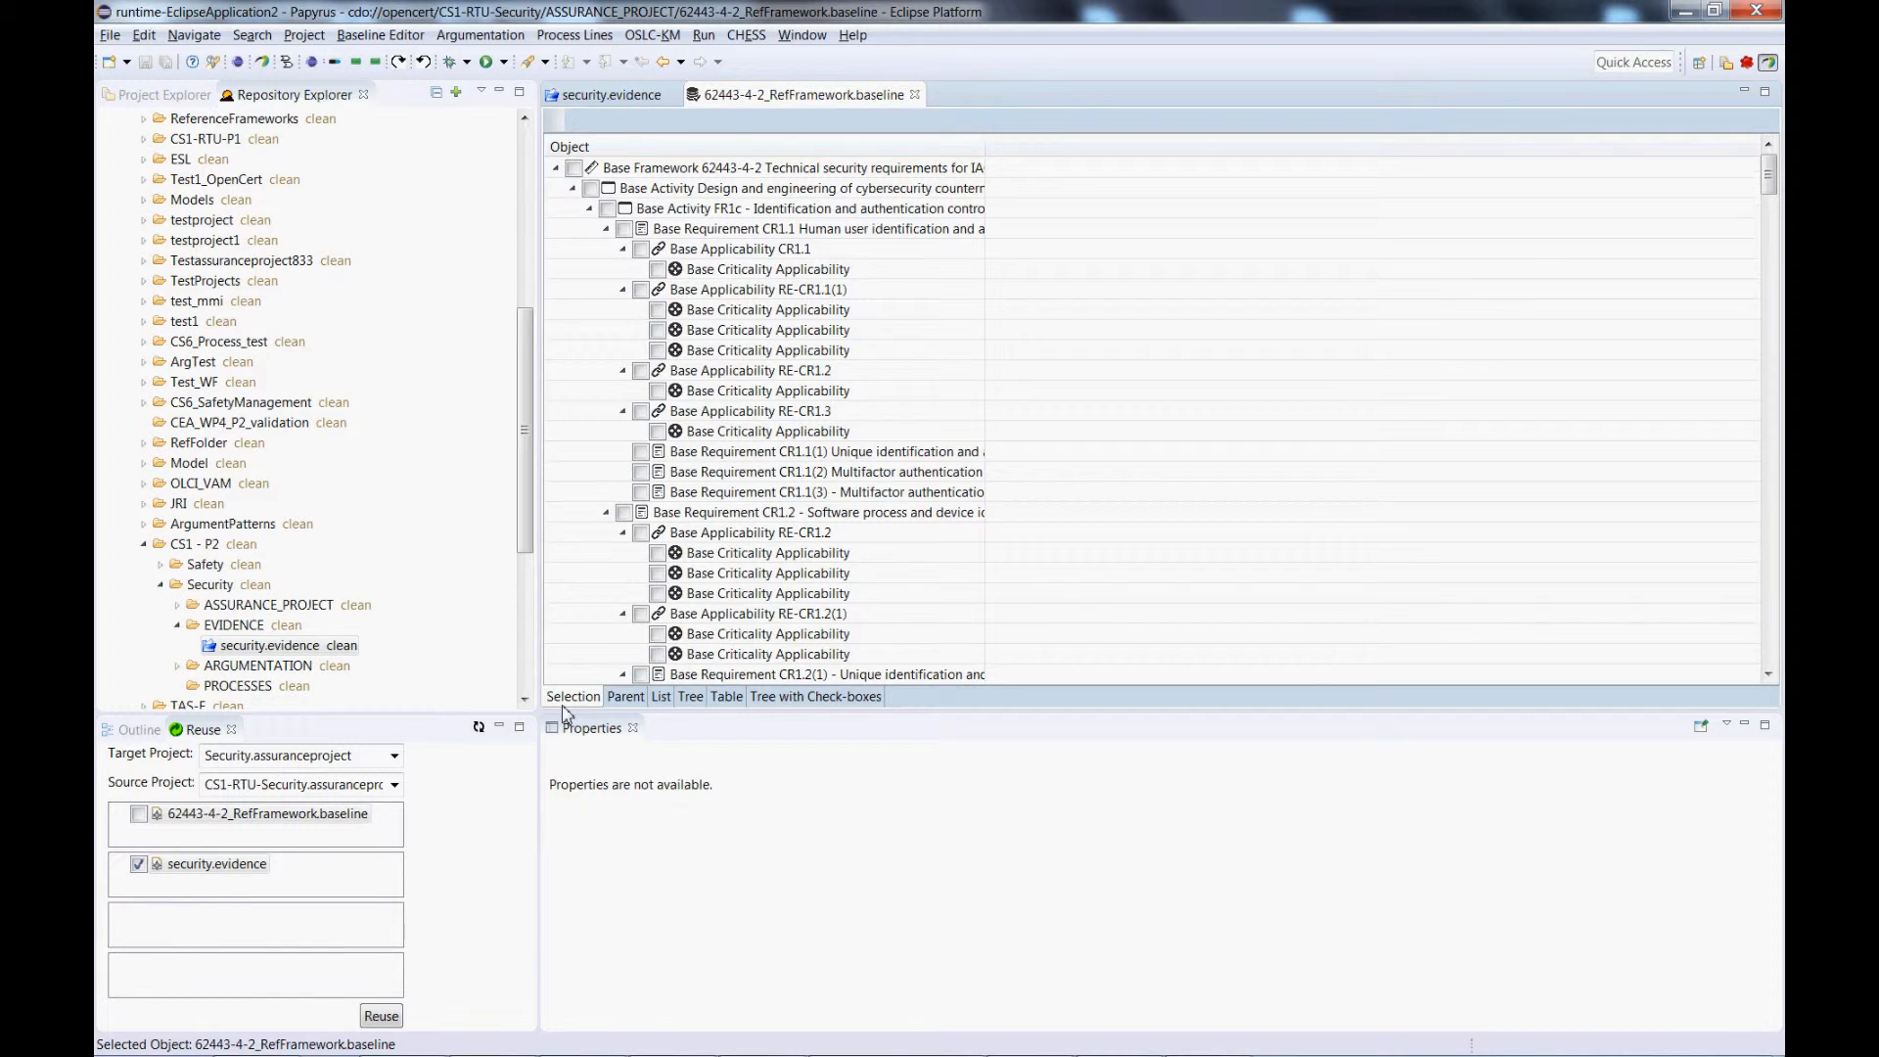
left_click(566, 701)
left_click(554, 145)
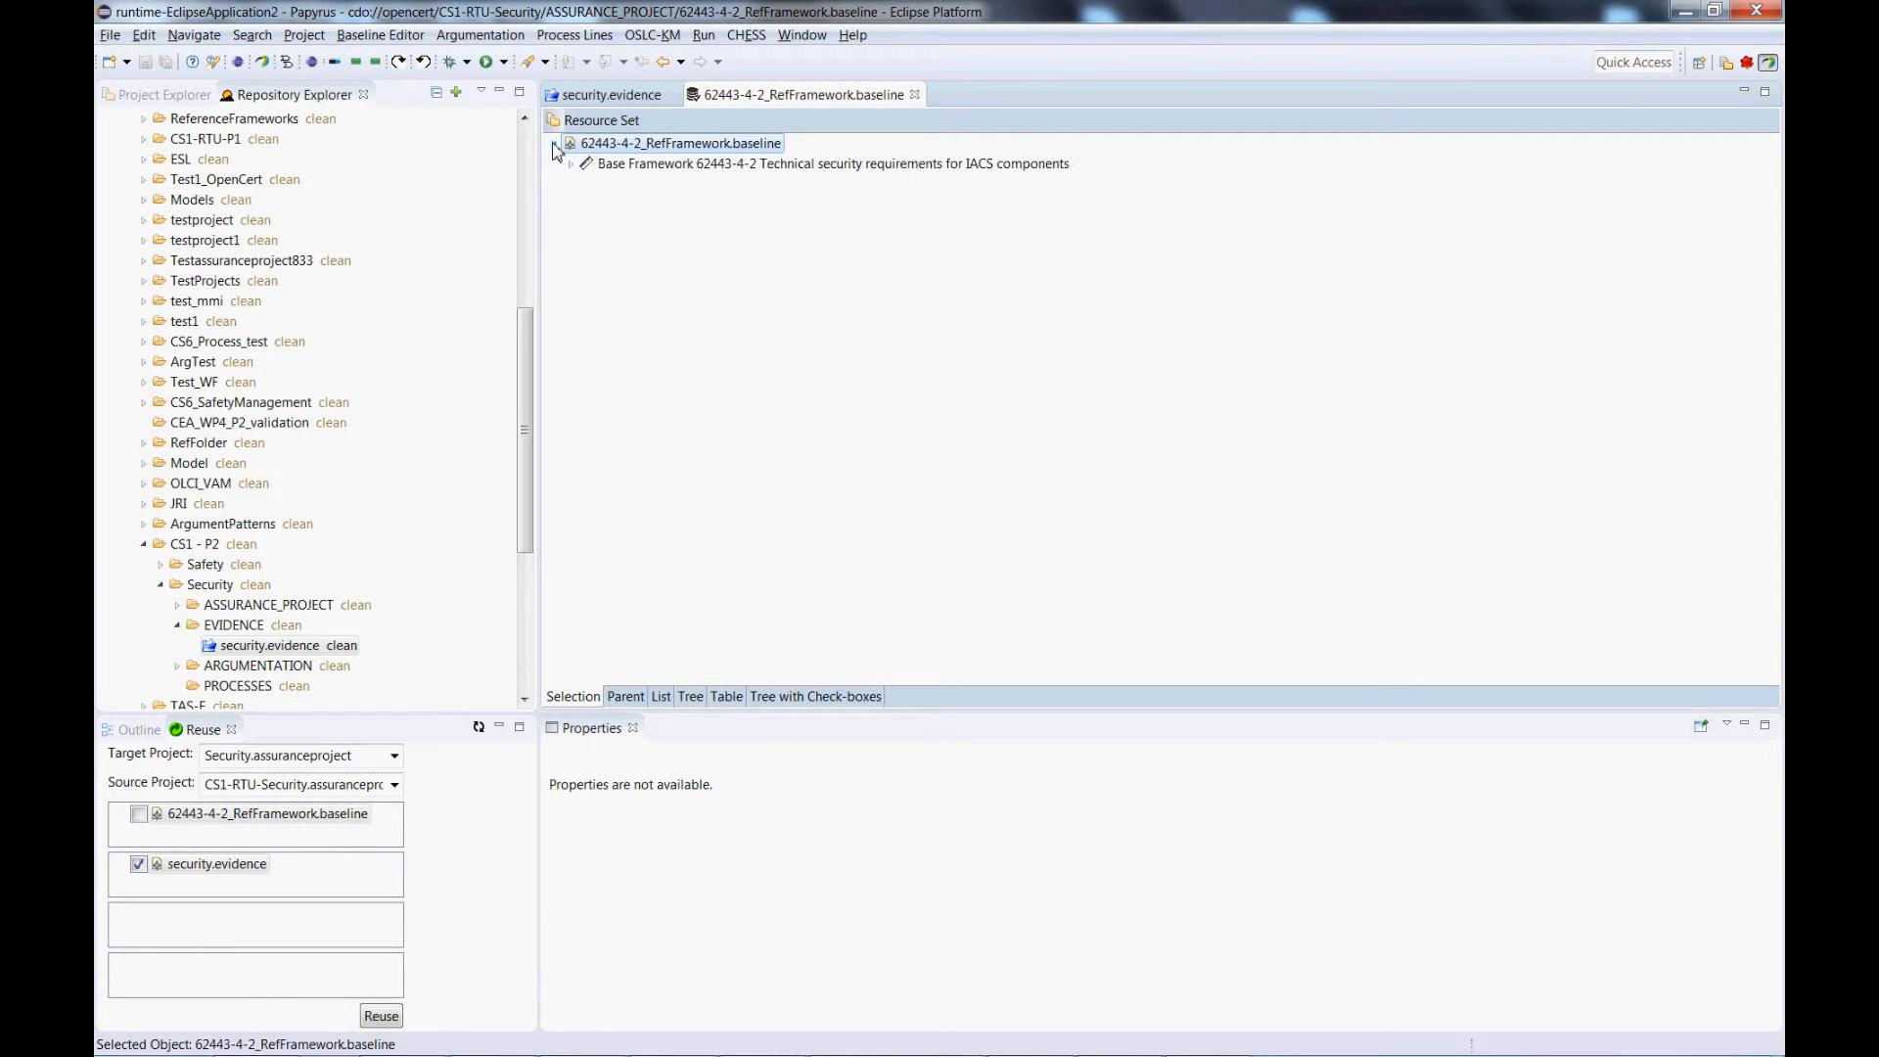
left_click(570, 165)
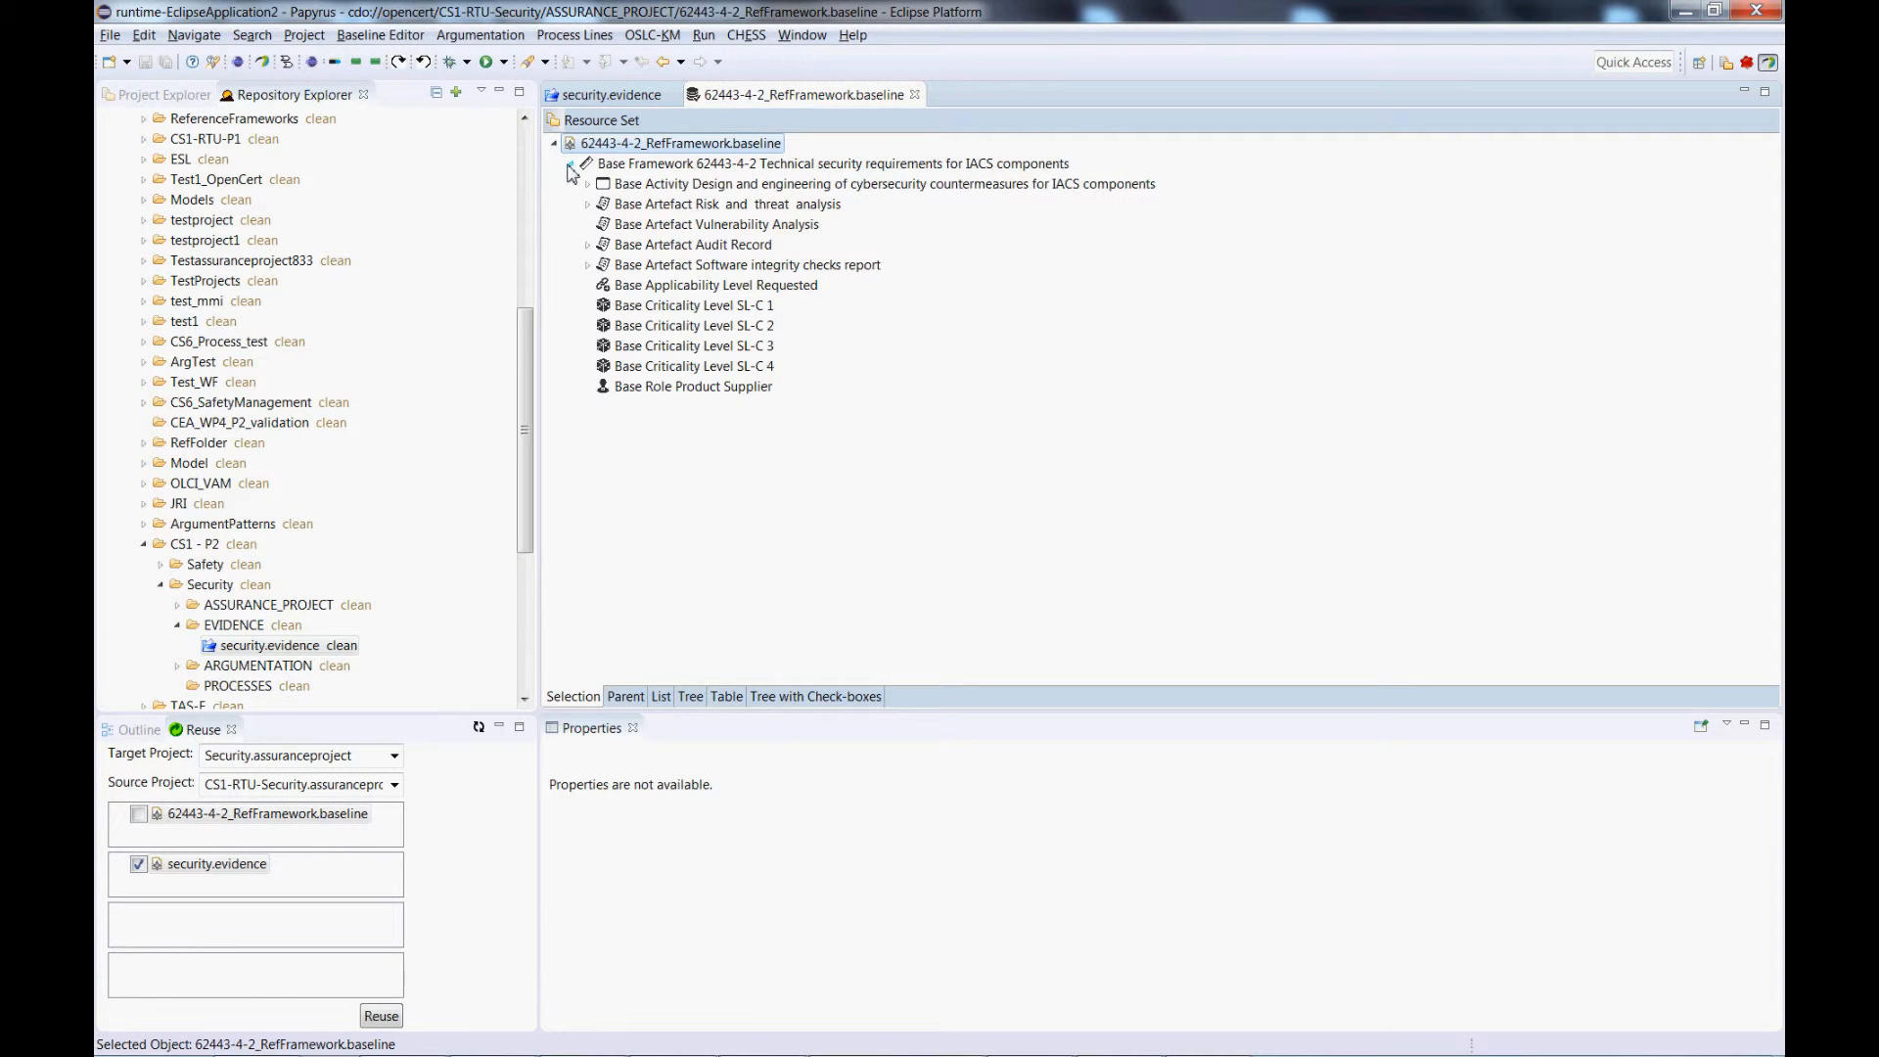
left_click(588, 266)
left_click(604, 286)
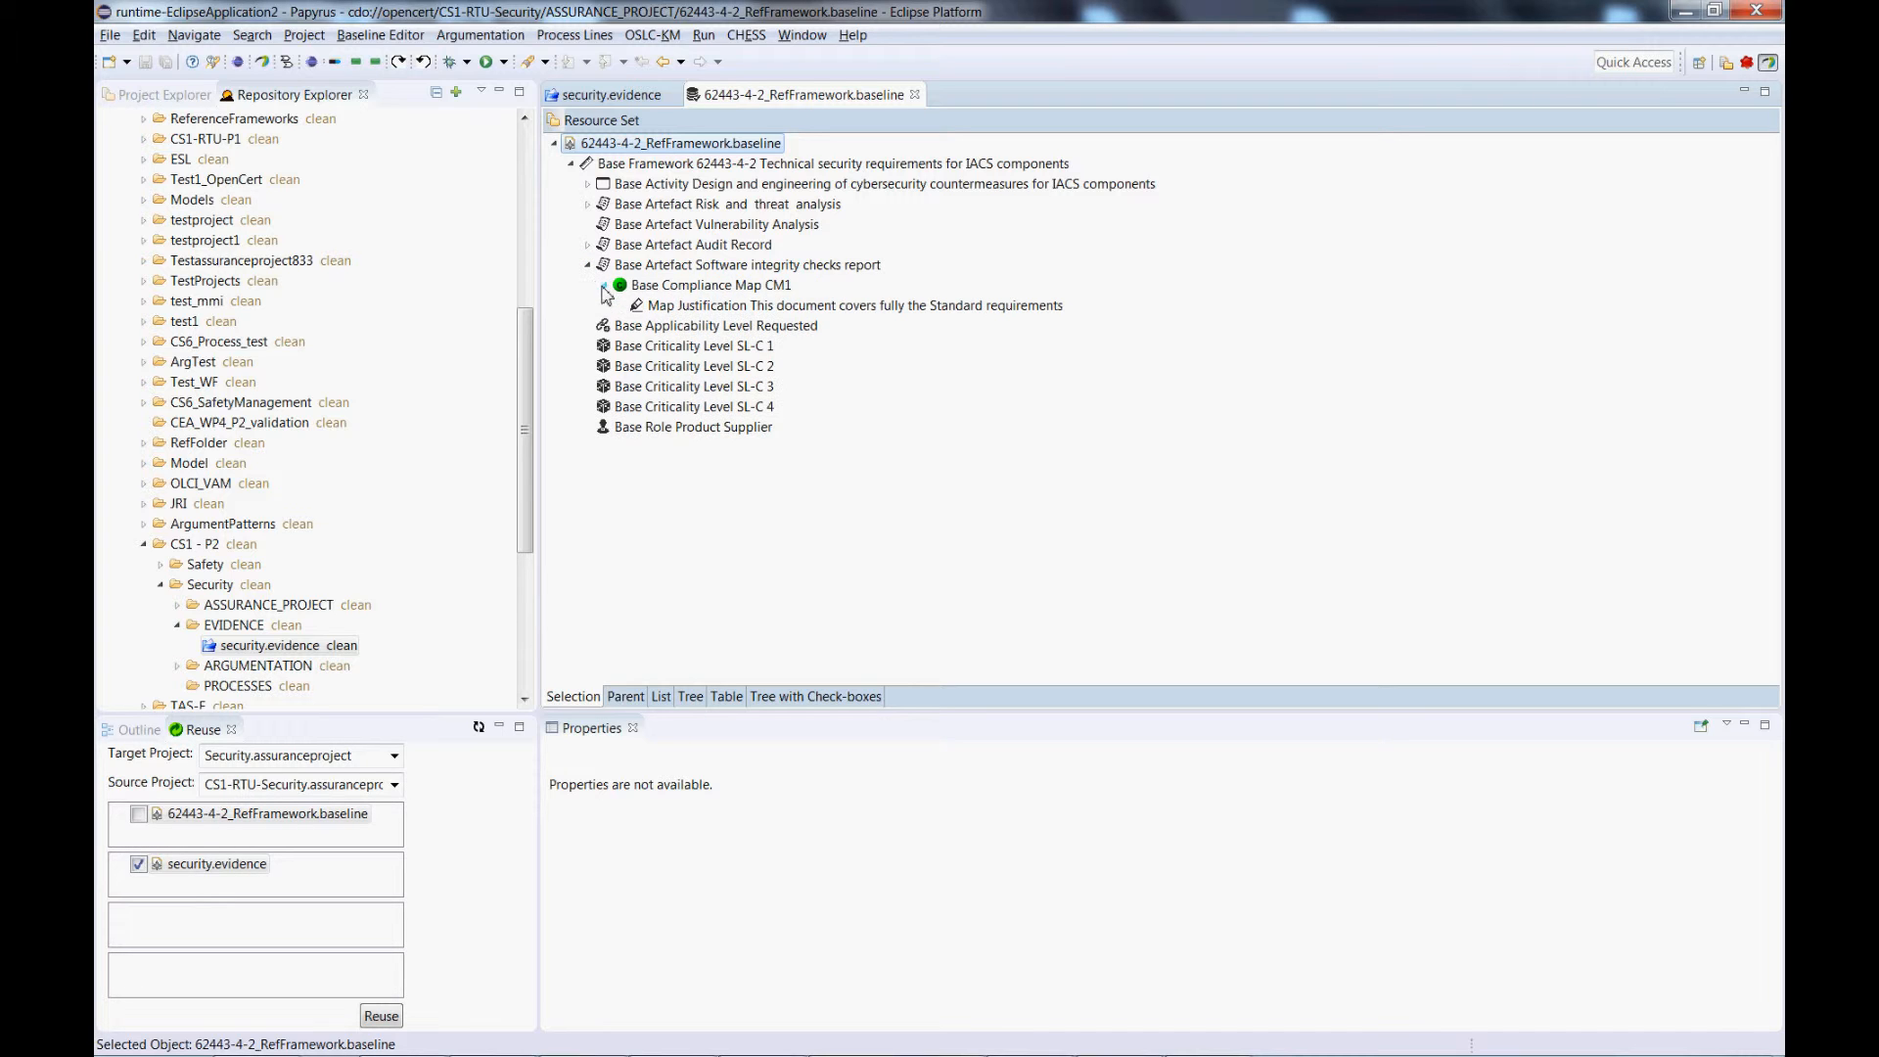
left_click(690, 274)
left_click(693, 287)
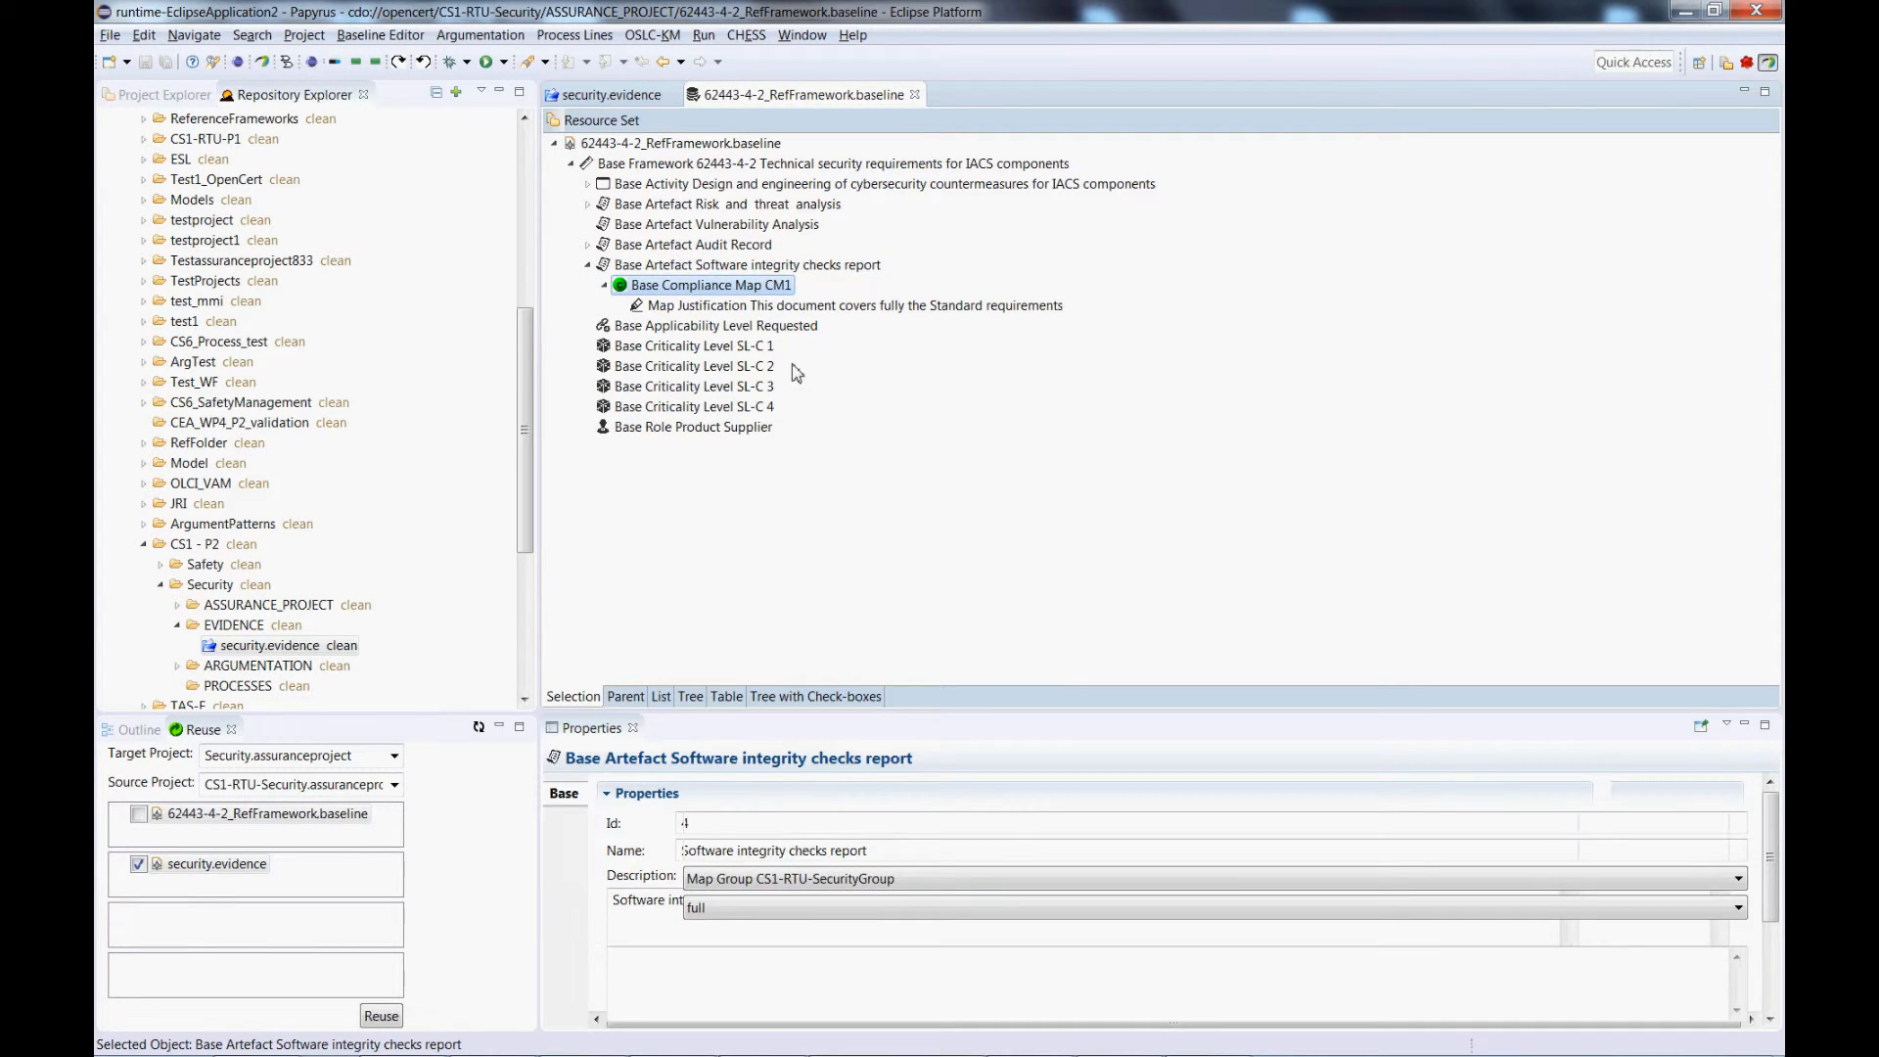
left_click_drag(1773, 904, 1769, 995)
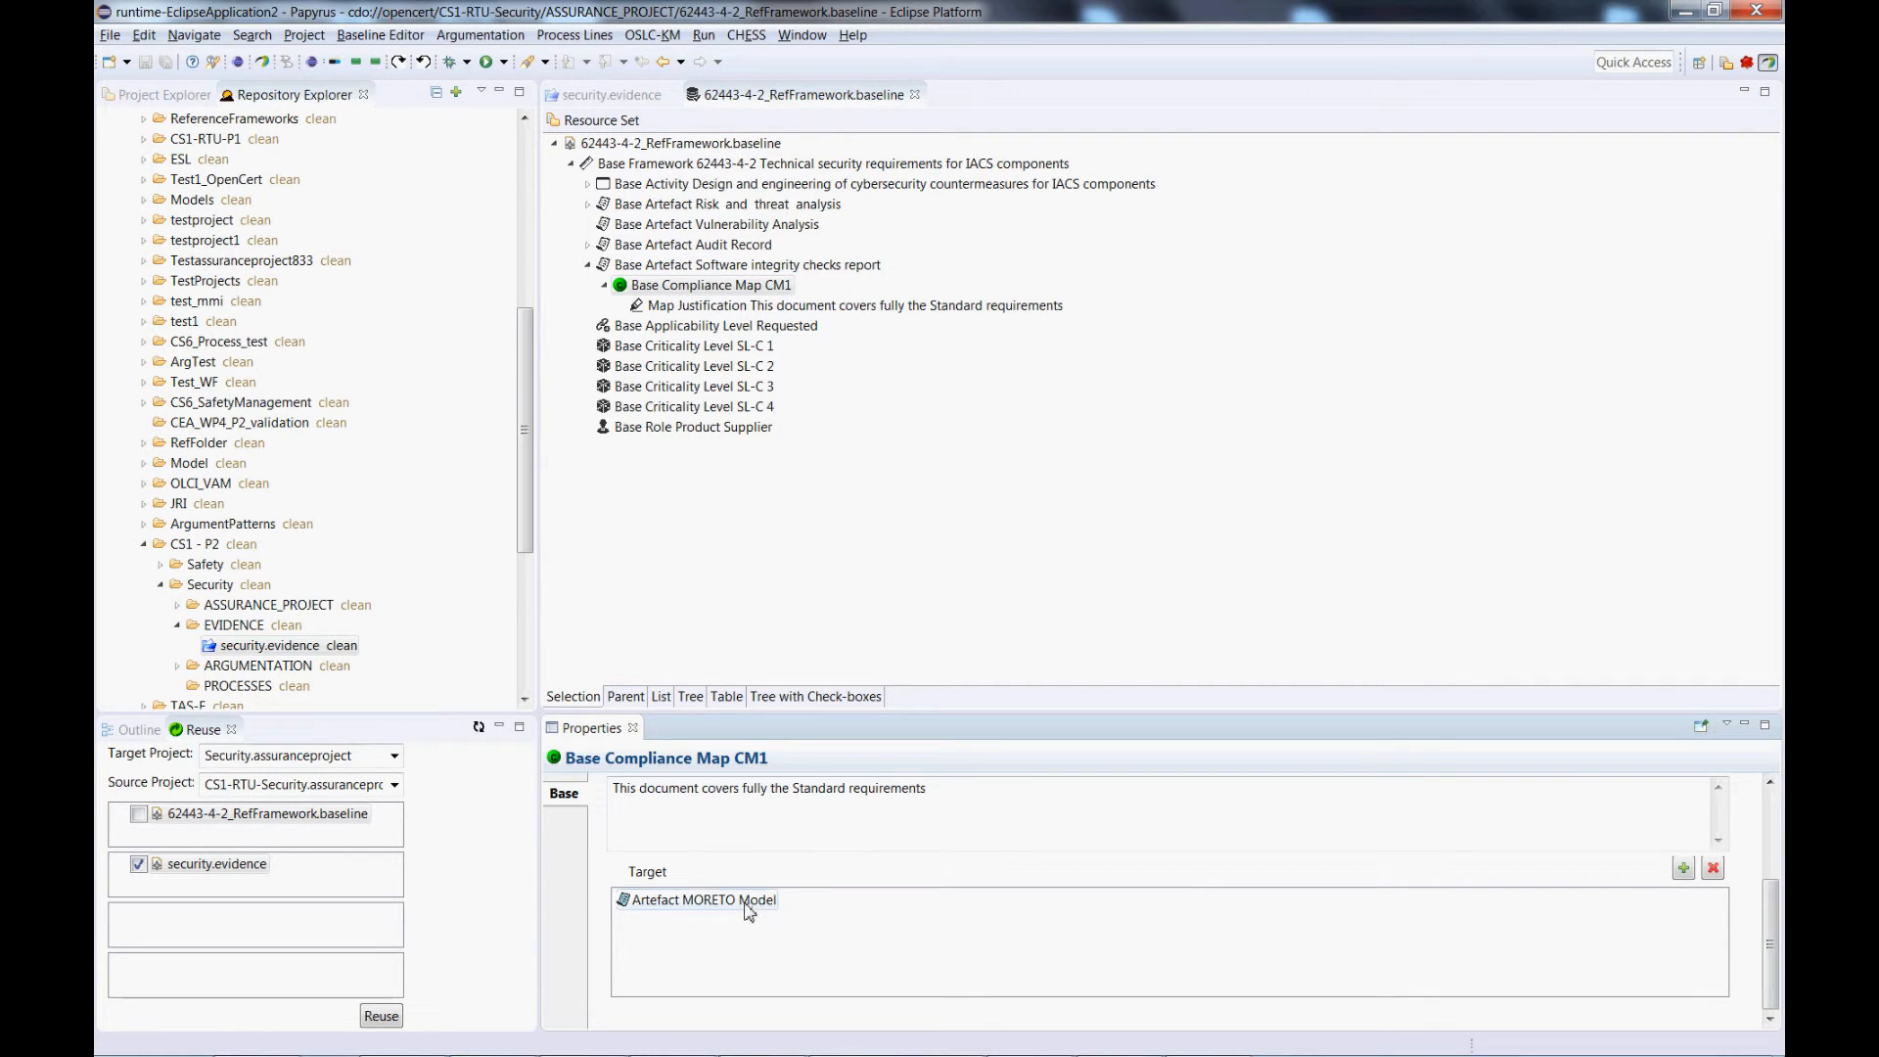
Examine the constraining requirement of the Software integrity checks report and the criticality applicability of Base Requirement CR3.4 under FR3c - System Integrity
left_click(696, 272)
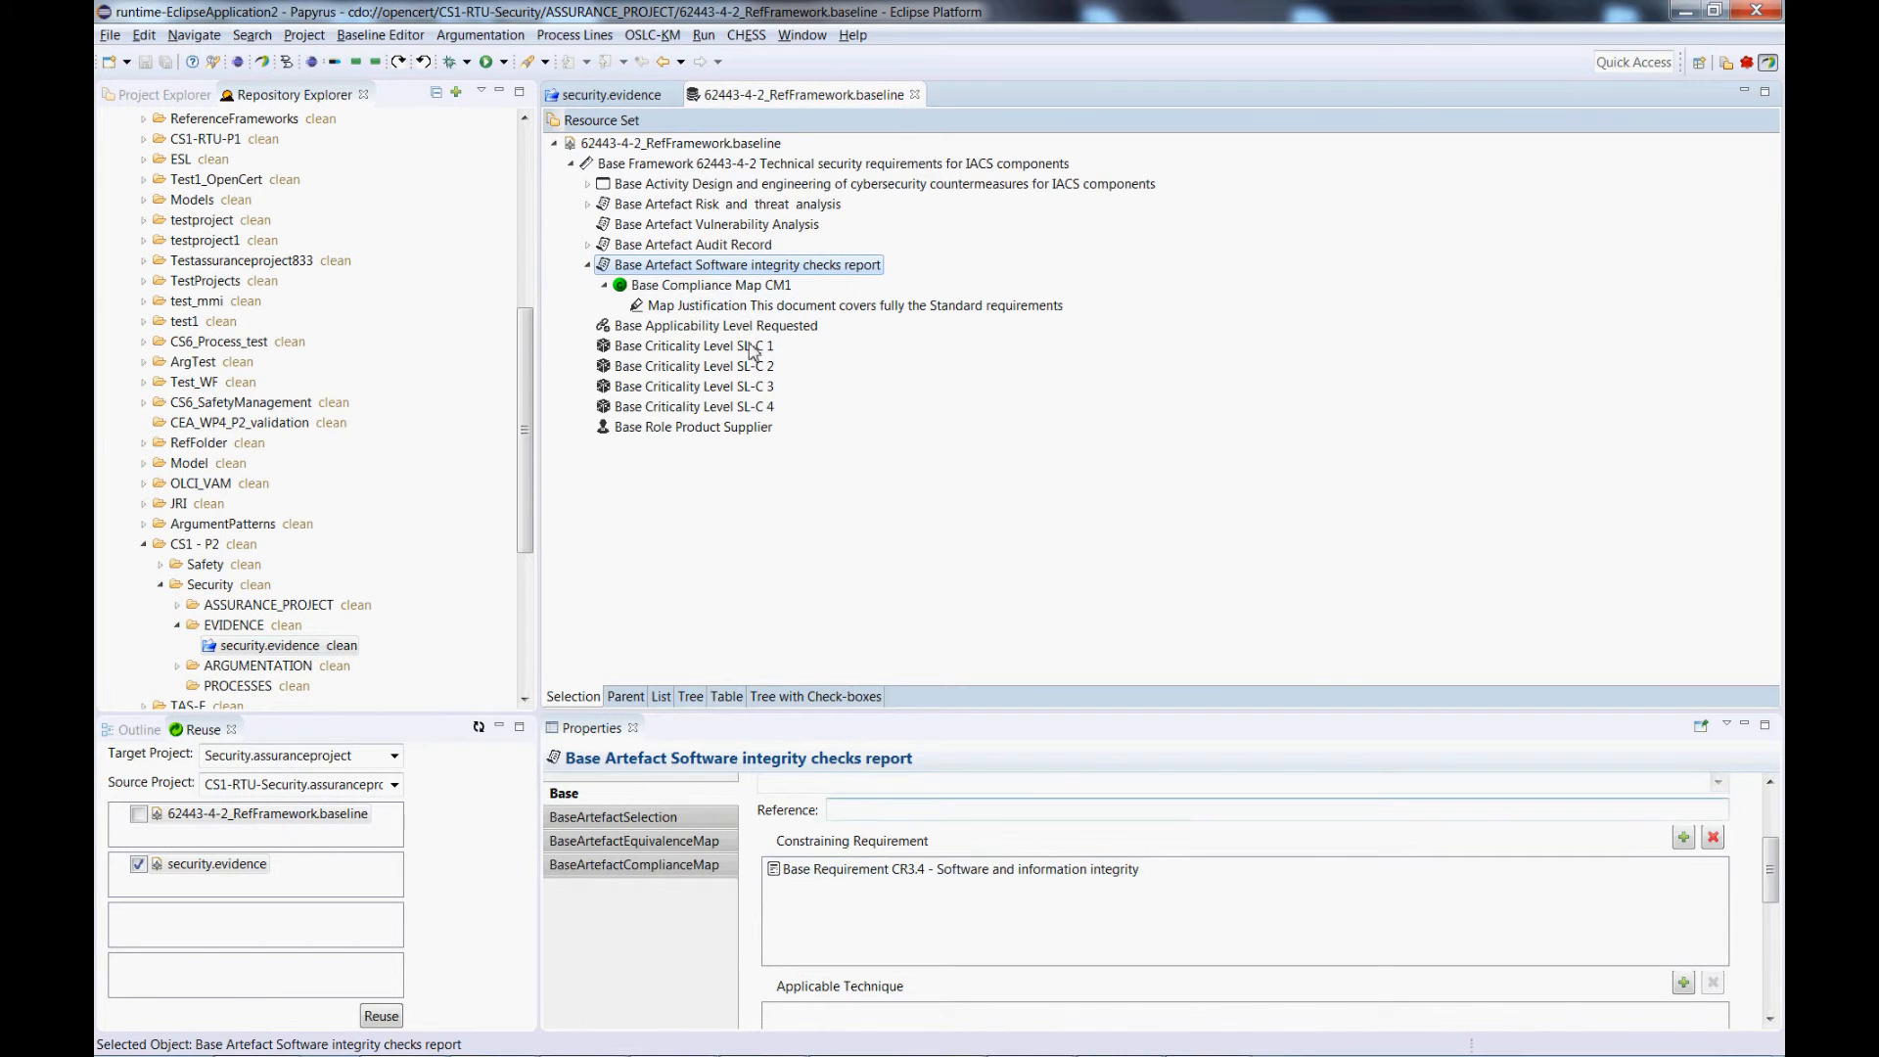
left_click(590, 186)
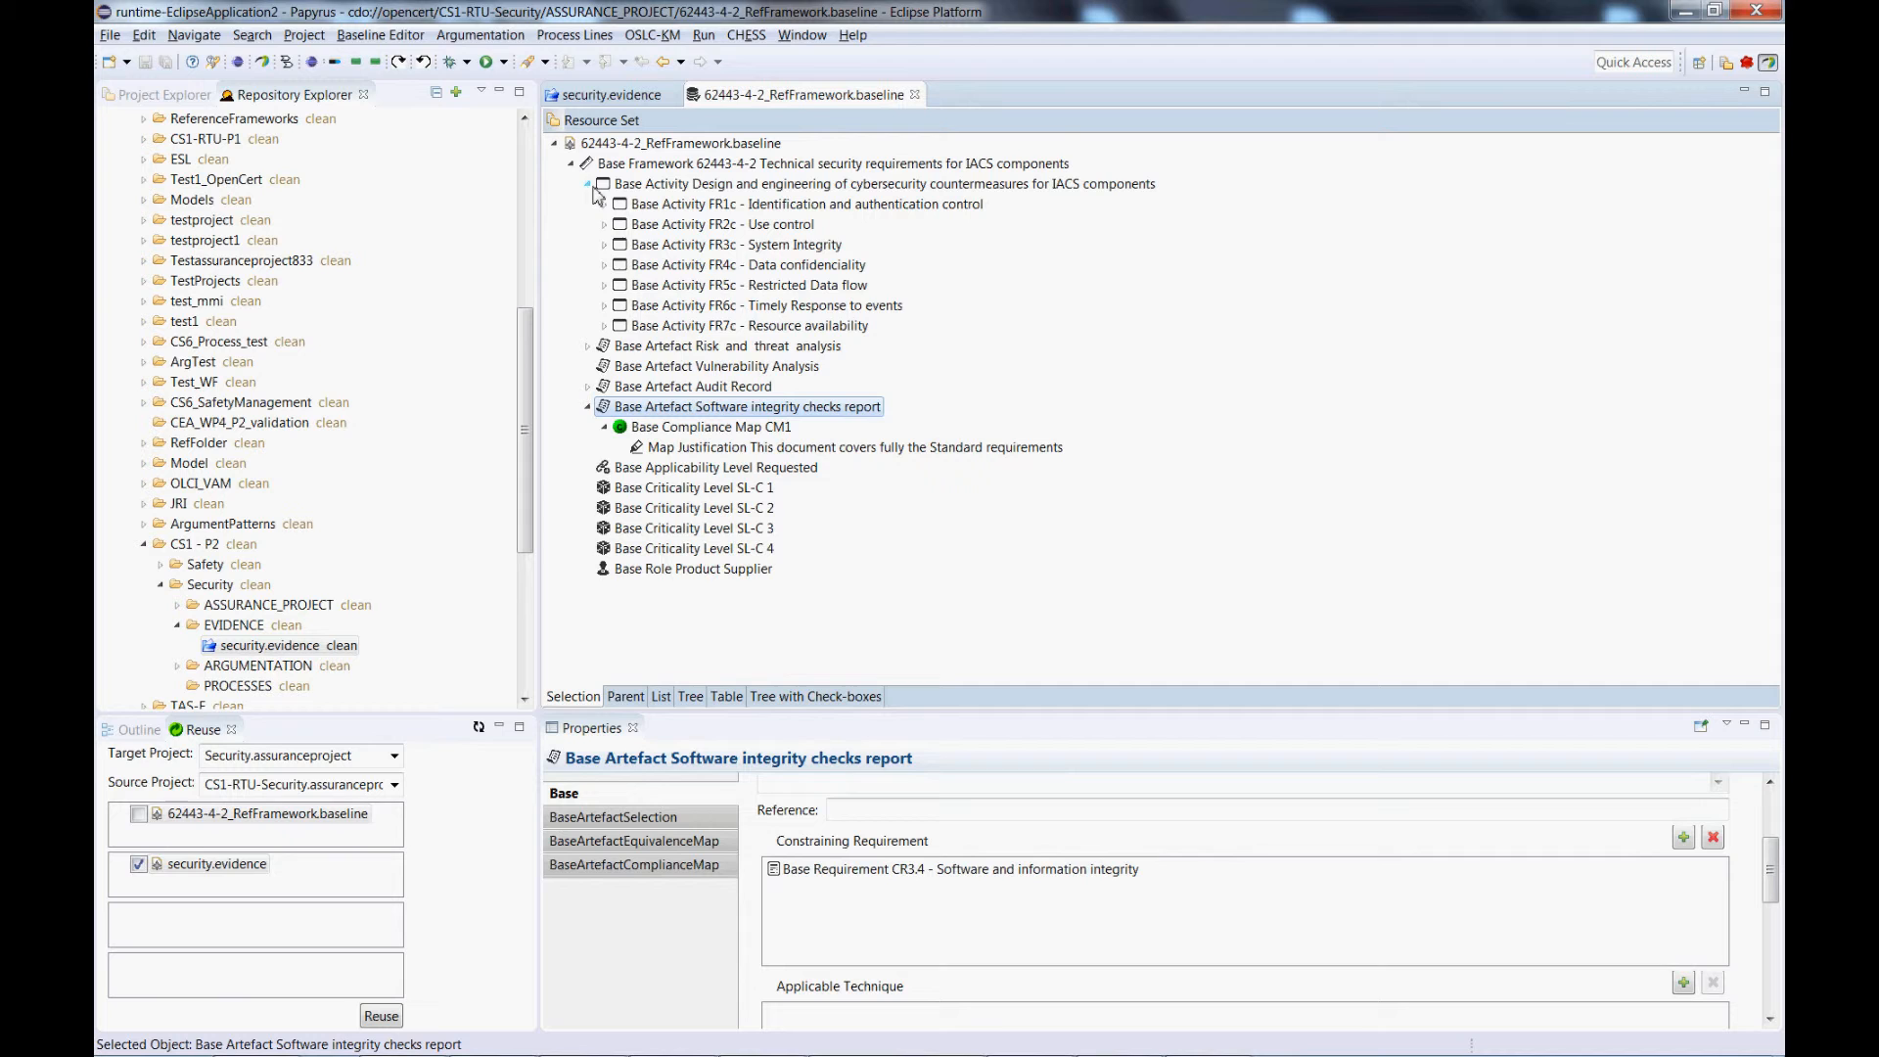
left_click(606, 246)
left_click(656, 326)
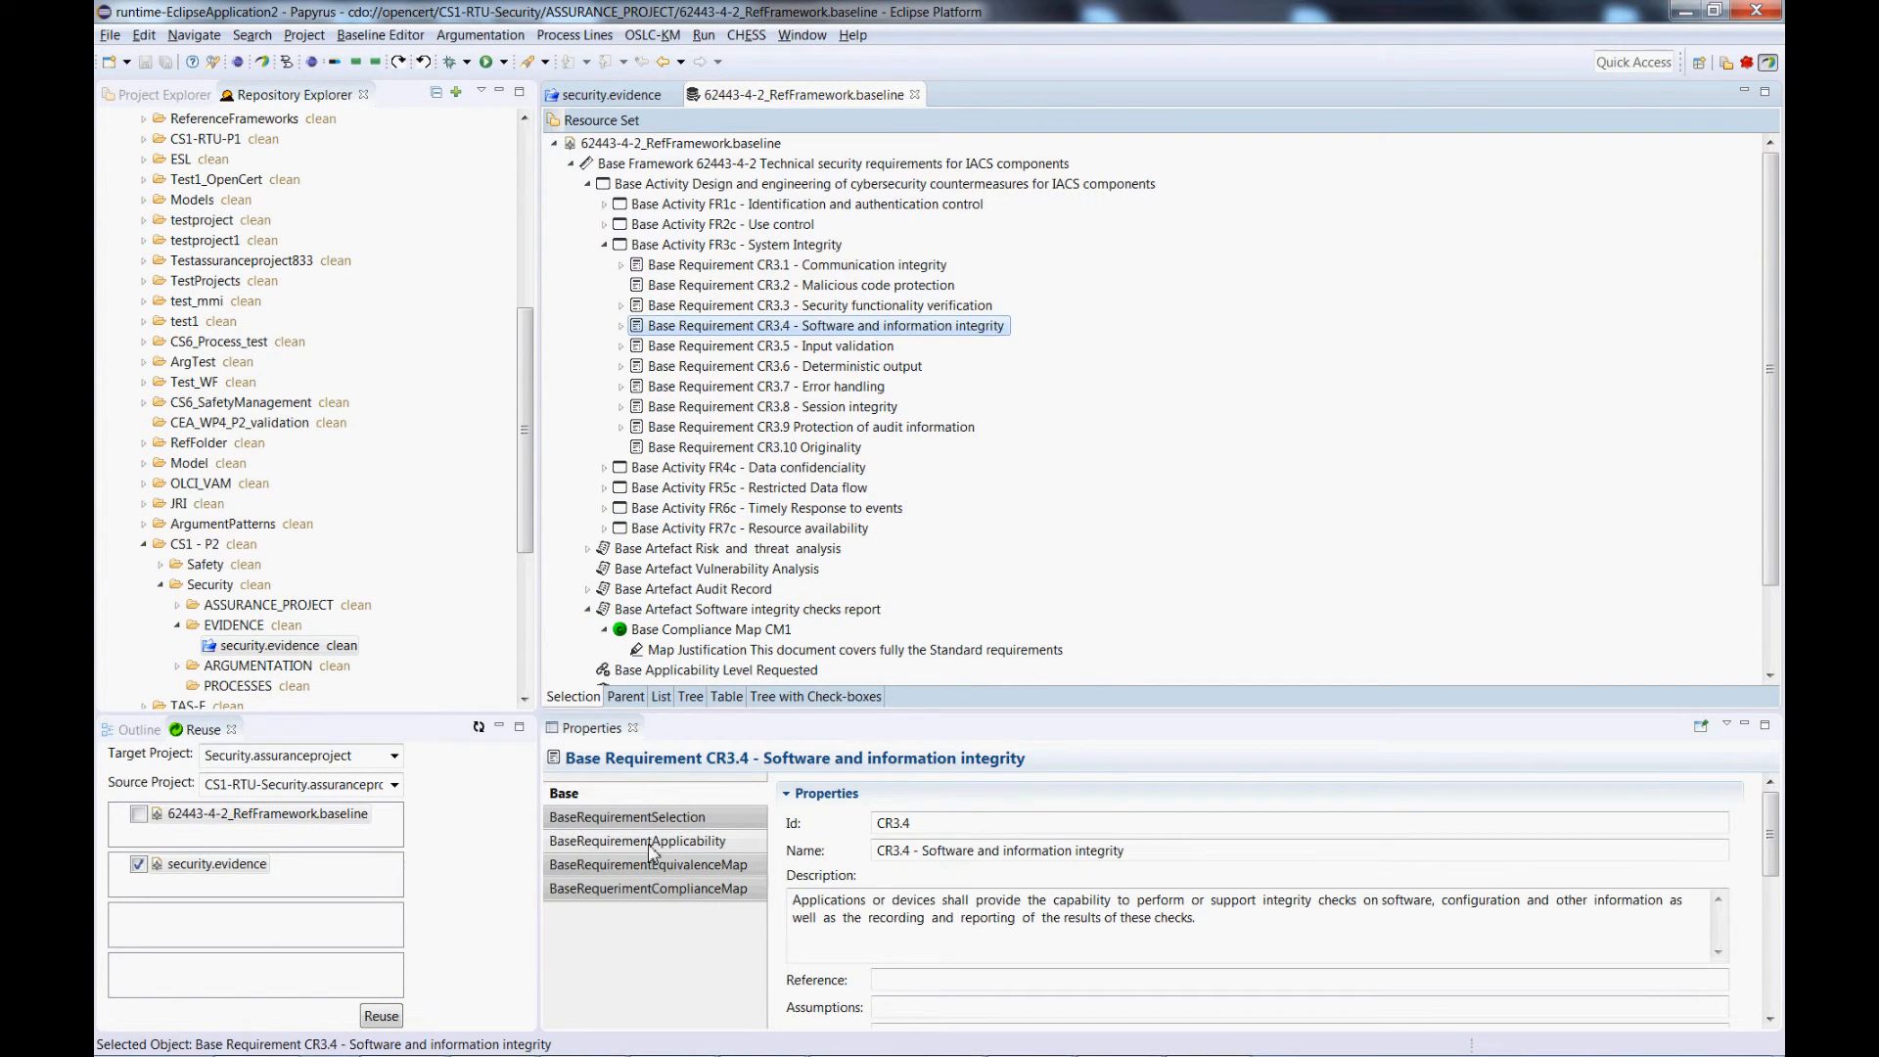
left_click(653, 844)
left_click_drag(1198, 835, 1224, 835)
left_click(1104, 857)
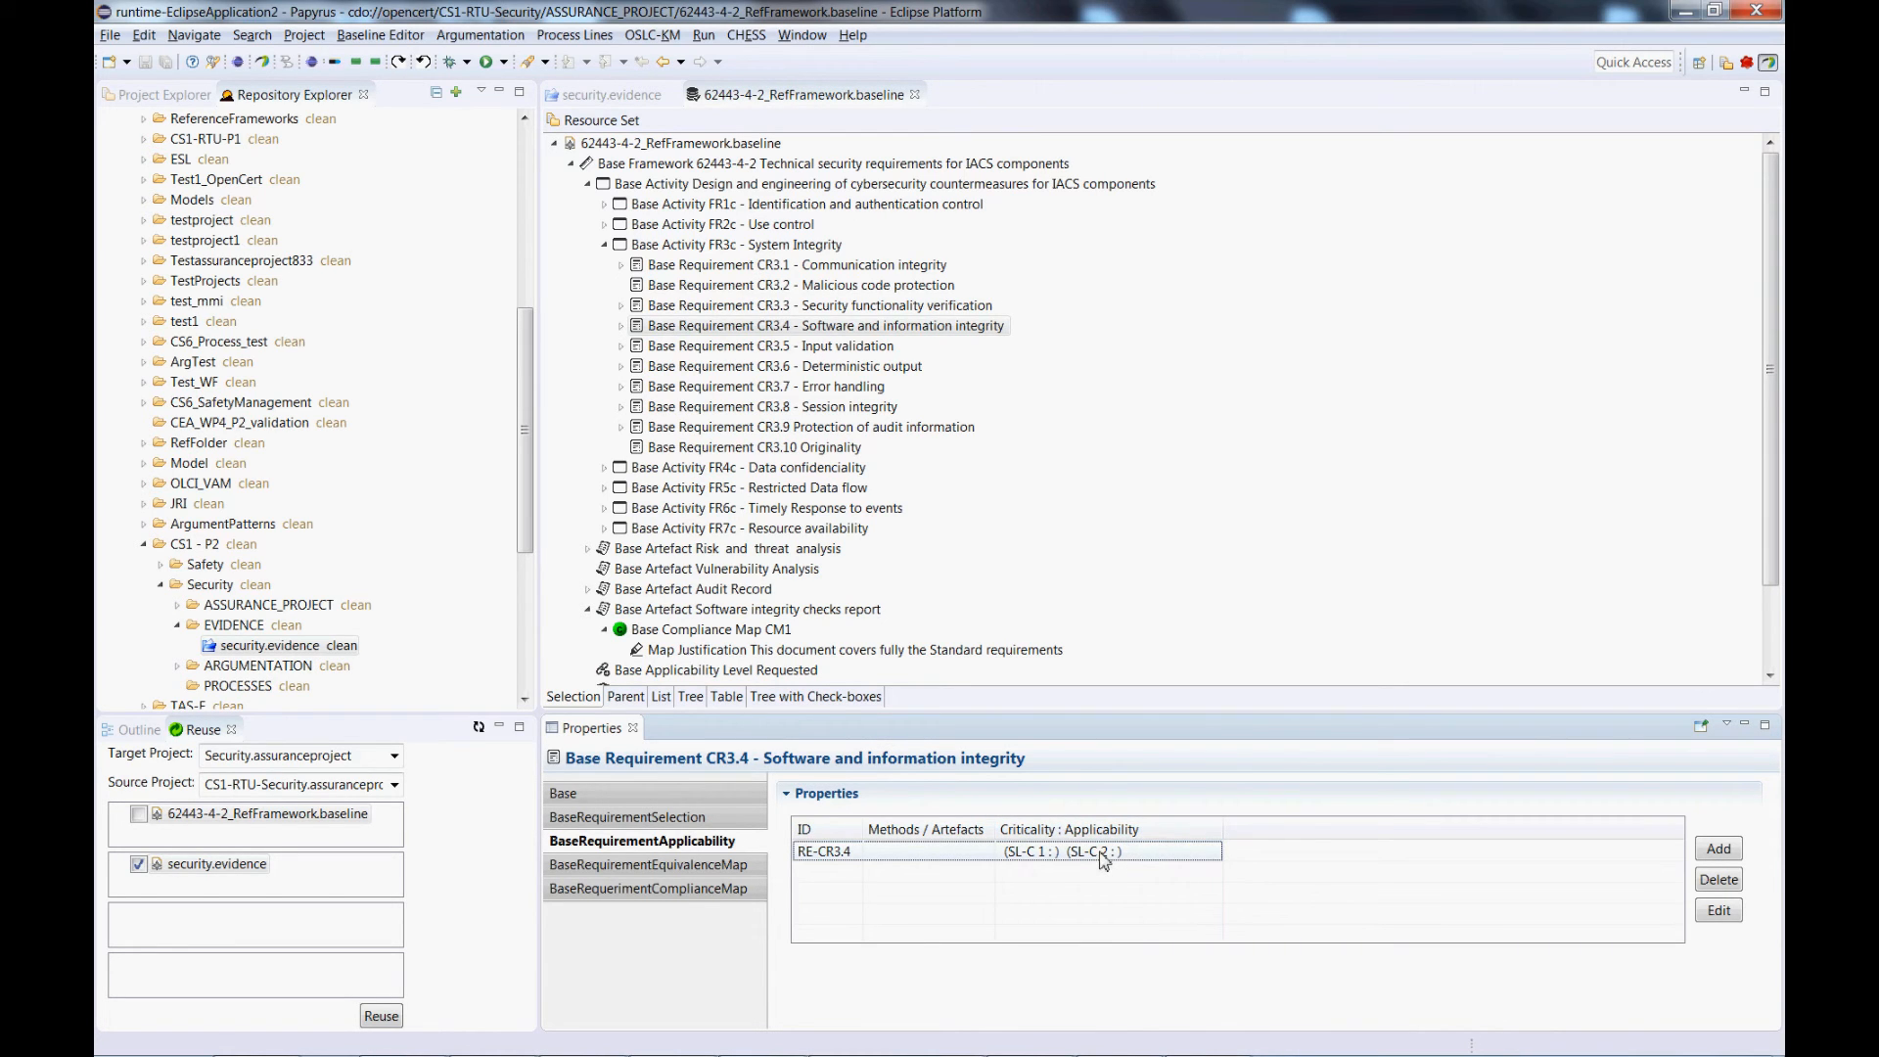